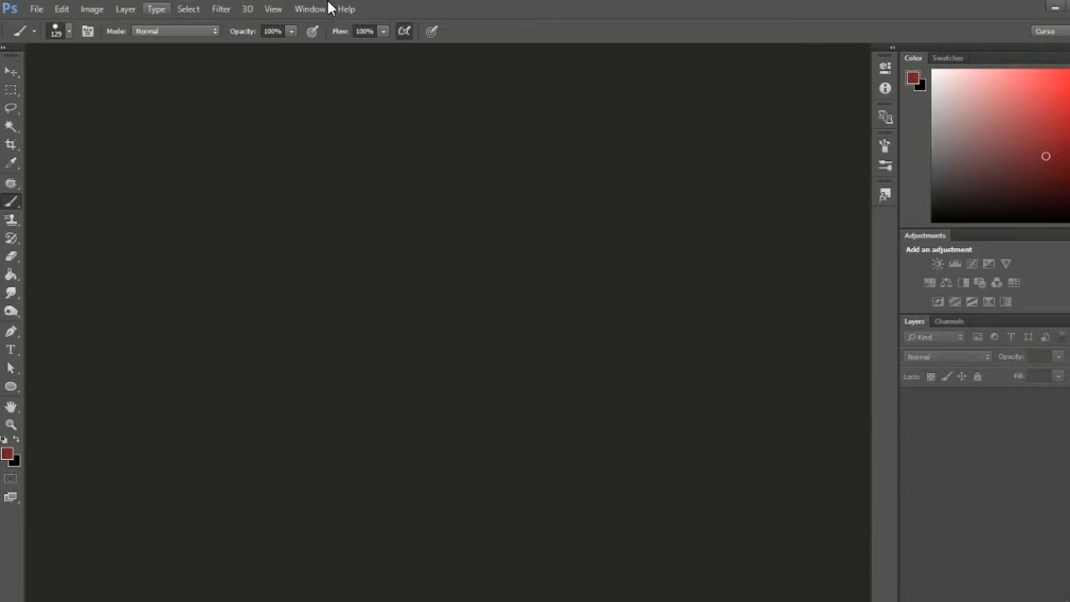
{"action": "left_click", "coordinate": [37, 10]}
{"action": "mouse_move", "coordinate": [100, 10]}
{"action": "mouse_move", "coordinate": [343, 10]}
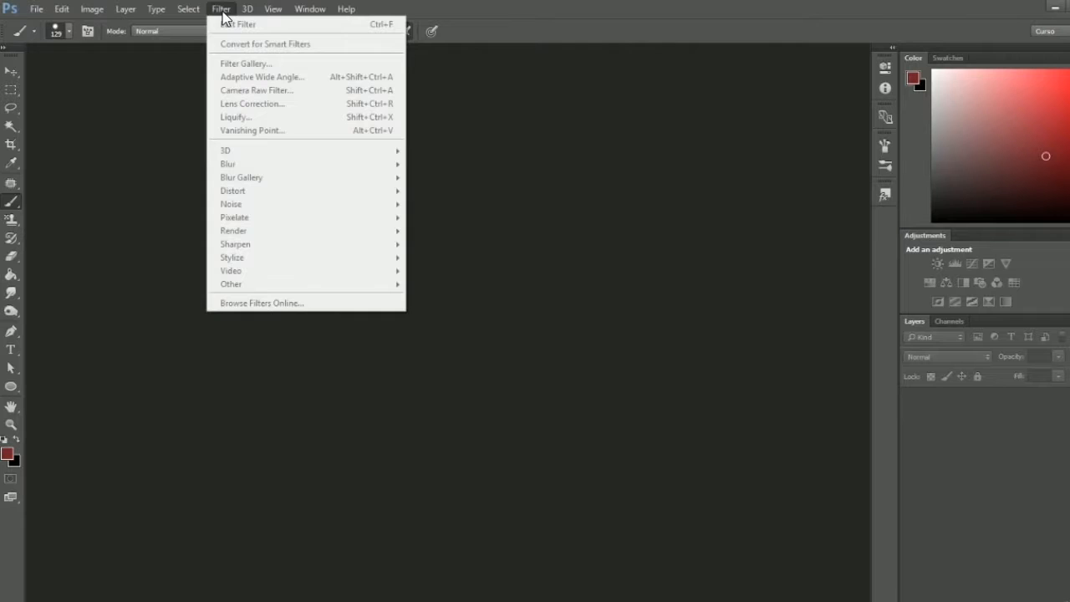
{"action": "mouse_move", "coordinate": [206, 19]}
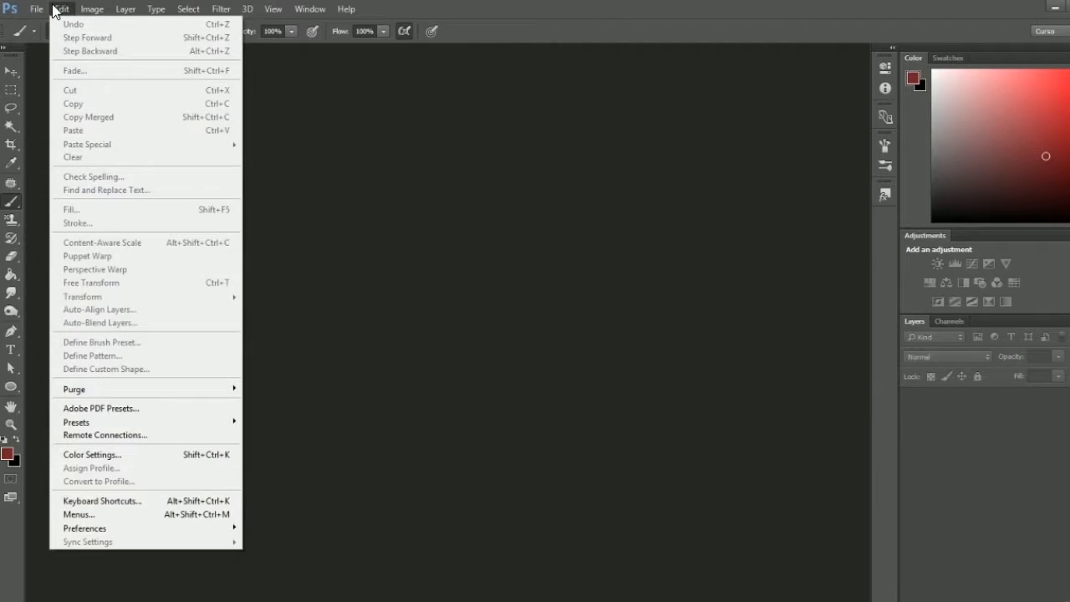
{"action": "mouse_move", "coordinate": [48, 10]}
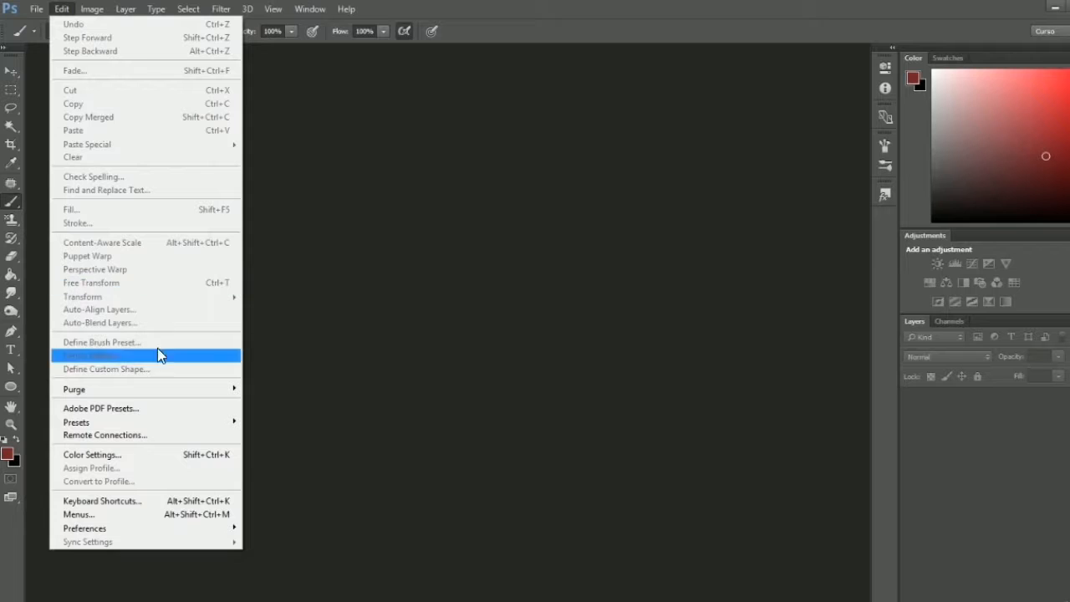
{"action": "mouse_move", "coordinate": [130, 393]}
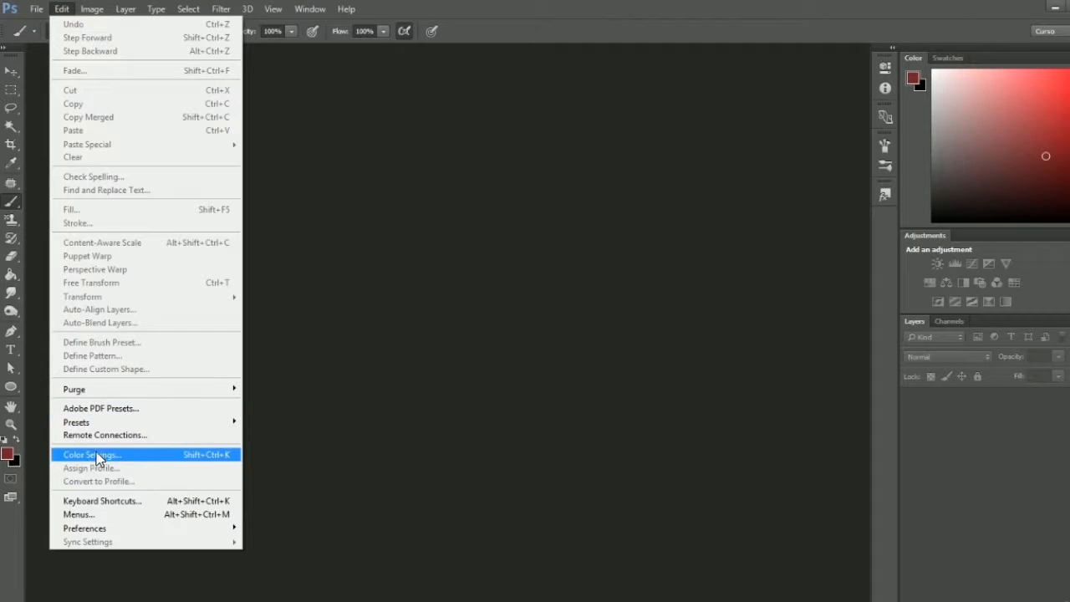
- Hide the File menu's Browse in Bridge command in the menu customization settings, check the menu, and make the command visible again
{"action": "left_click", "coordinate": [140, 515]}
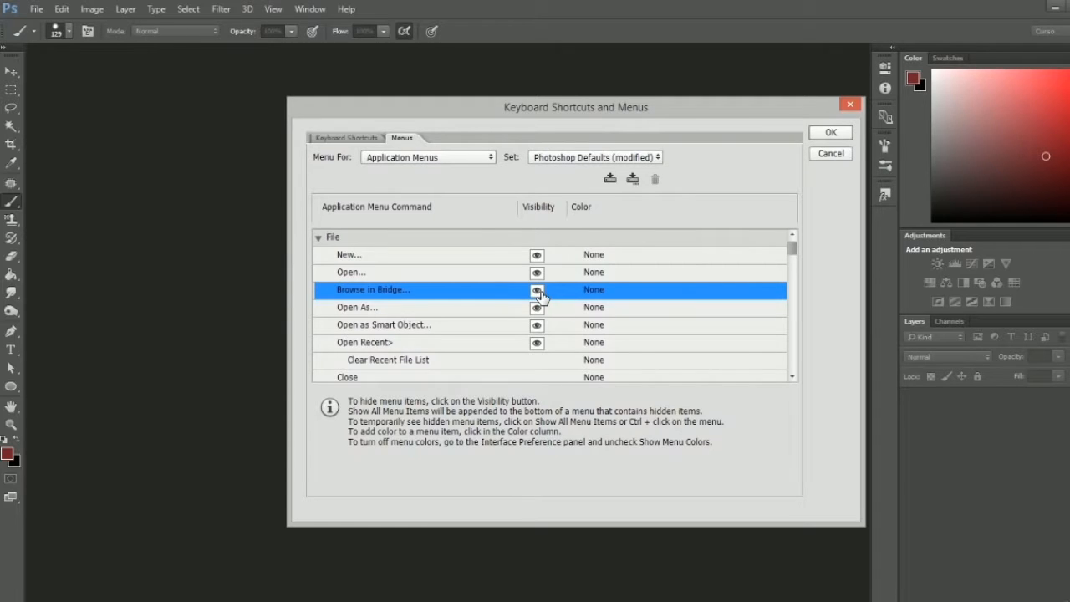
{"action": "left_click", "coordinate": [36, 11]}
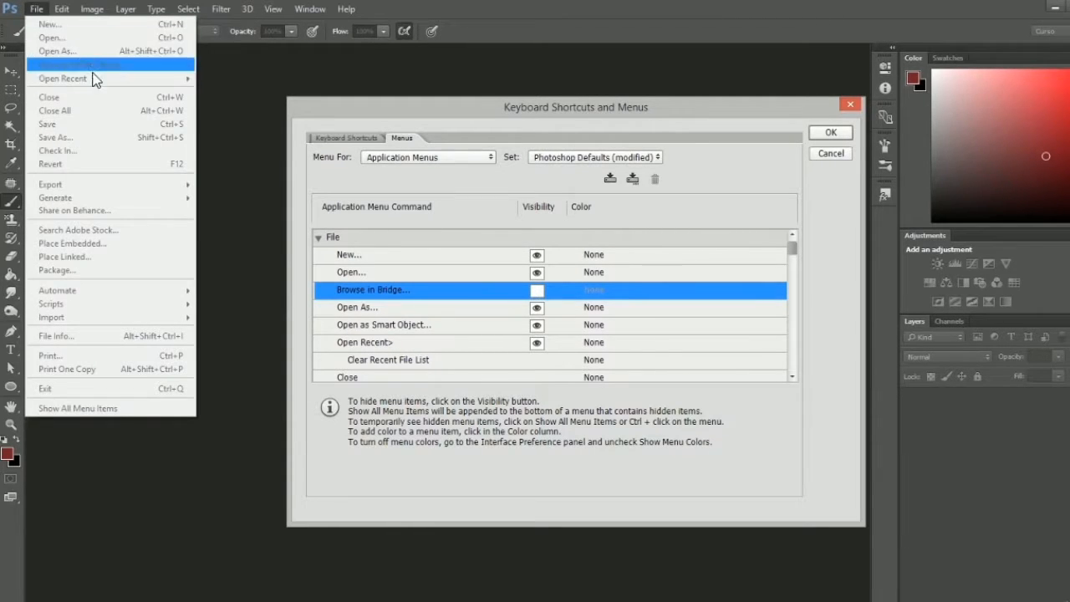
{"action": "left_click", "coordinate": [581, 105]}
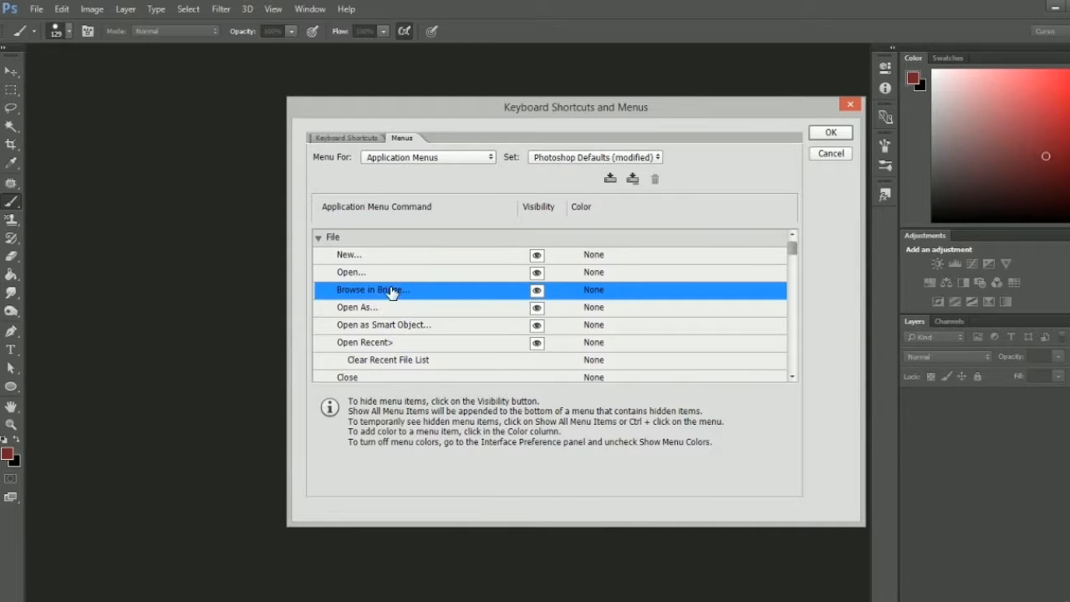
{"action": "key", "text": "Return"}
- Try the light gray and darkest interface color themes in the preferences, and settle on the second-darkest theme
{"action": "left_click", "coordinate": [36, 10]}
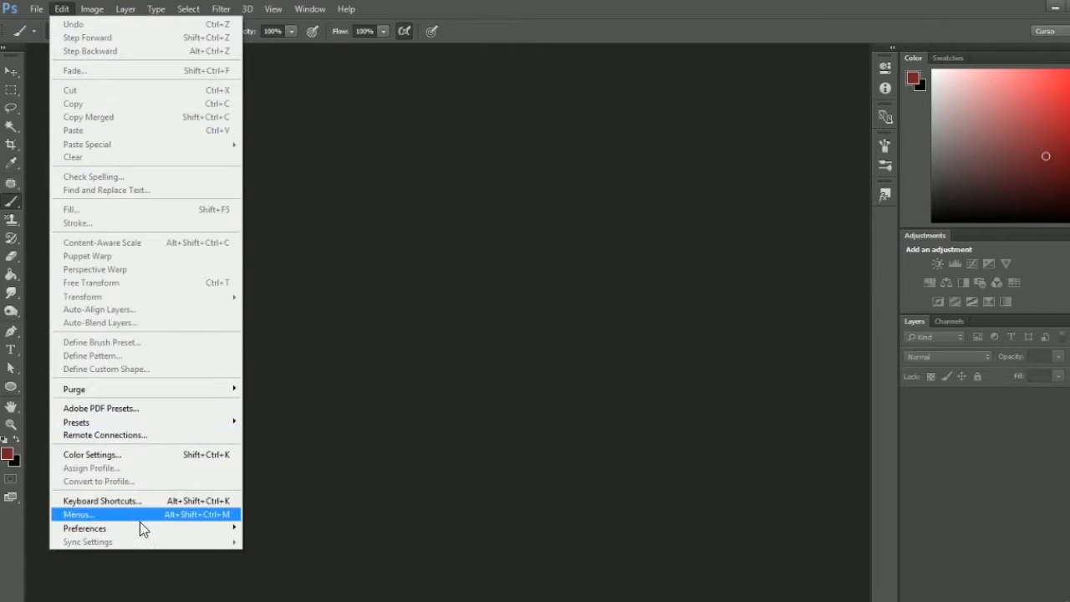
{"action": "mouse_move", "coordinate": [138, 528]}
{"action": "left_click", "coordinate": [315, 275]}
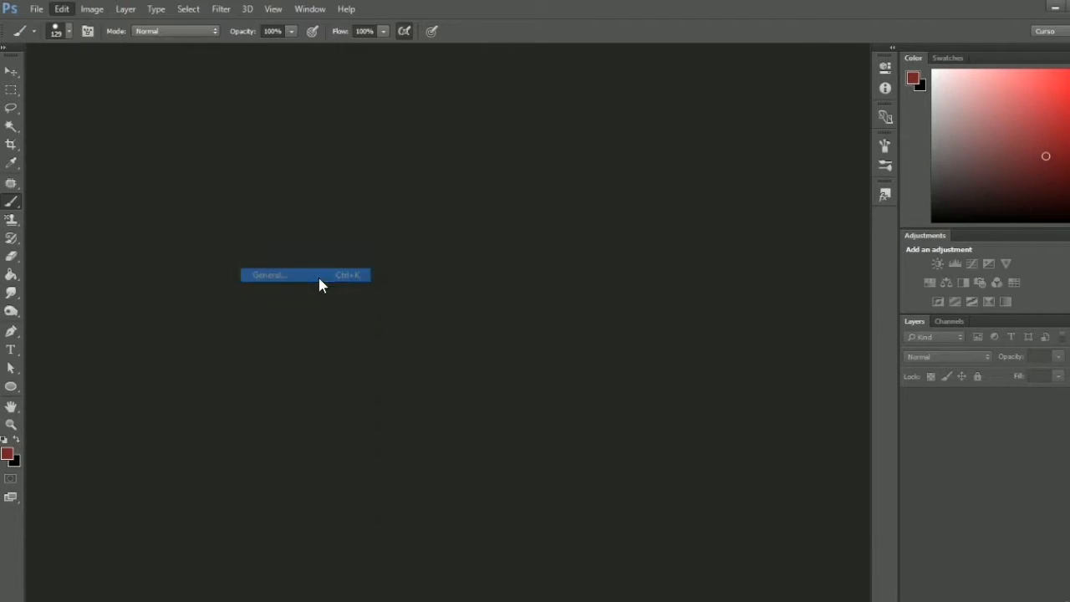
{"action": "left_click", "coordinate": [245, 178]}
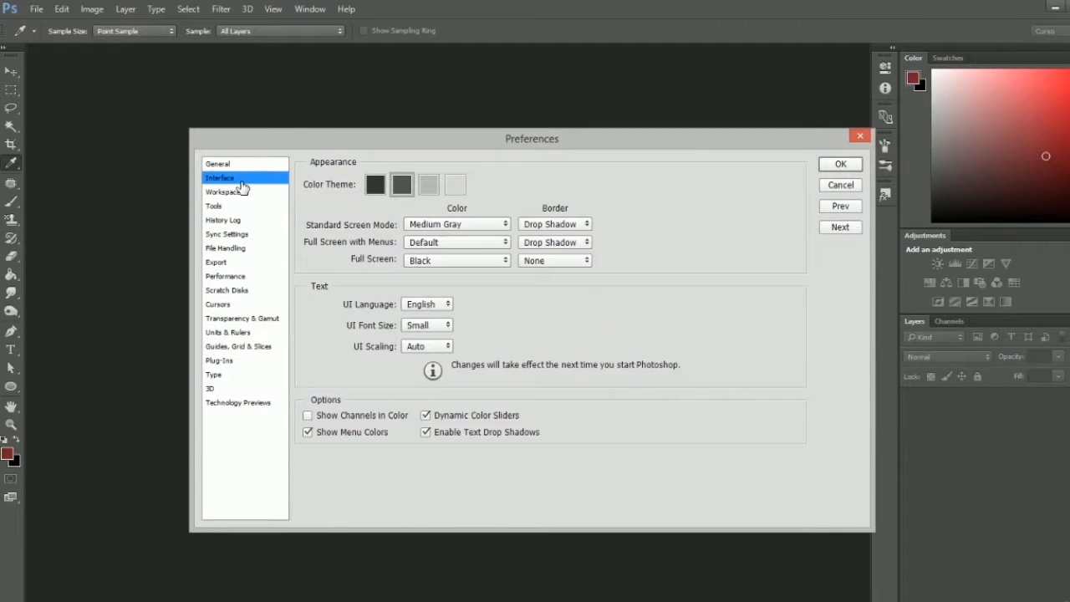
{"action": "left_click", "coordinate": [429, 185]}
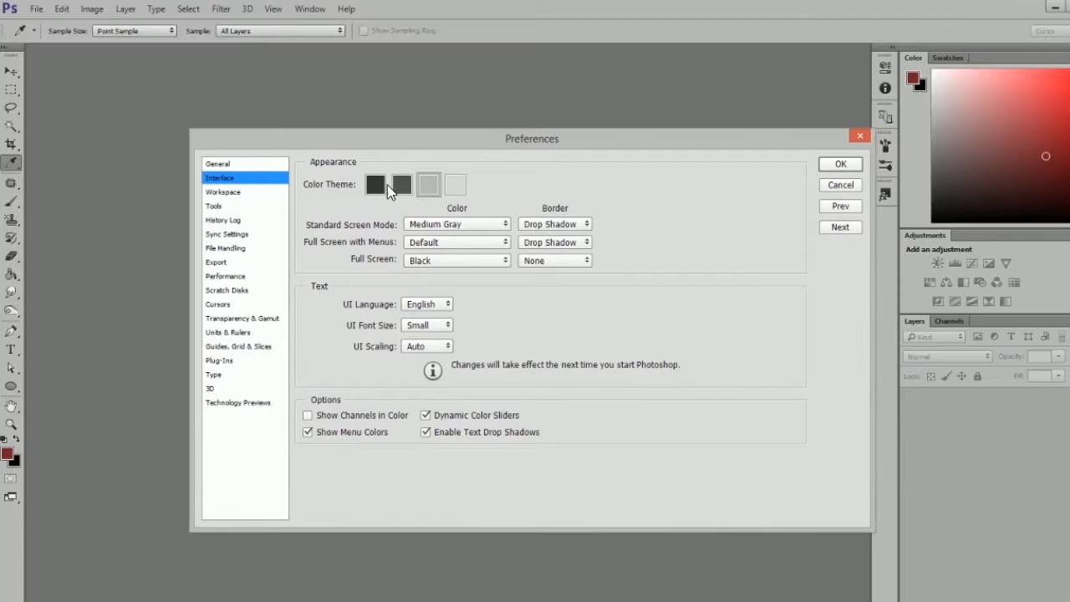
{"action": "left_click", "coordinate": [373, 189]}
{"action": "left_click", "coordinate": [402, 185]}
{"action": "left_click", "coordinate": [429, 184]}
{"action": "left_click", "coordinate": [401, 185]}
{"action": "key", "text": "Return"}
{"action": "key", "text": "b"}
{"action": "left_click", "coordinate": [92, 8]}
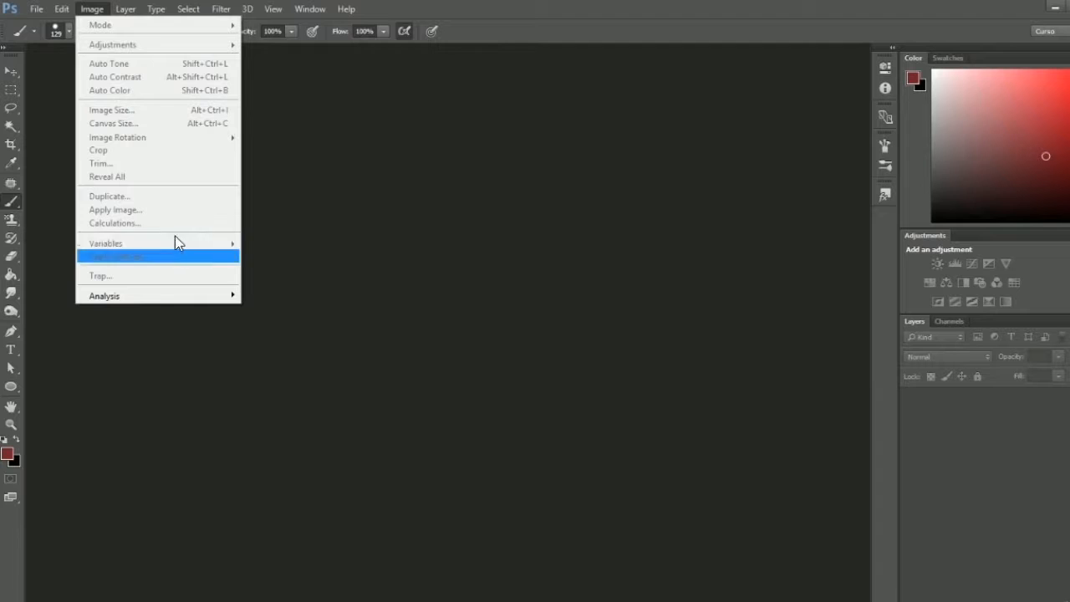
{"action": "mouse_move", "coordinate": [175, 299]}
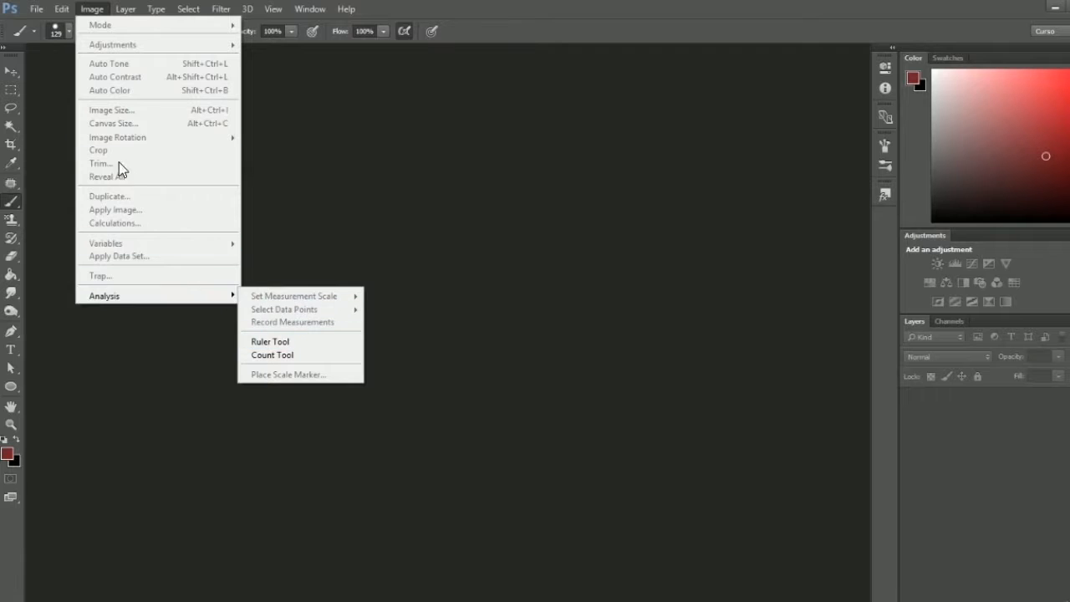
{"action": "mouse_move", "coordinate": [129, 12]}
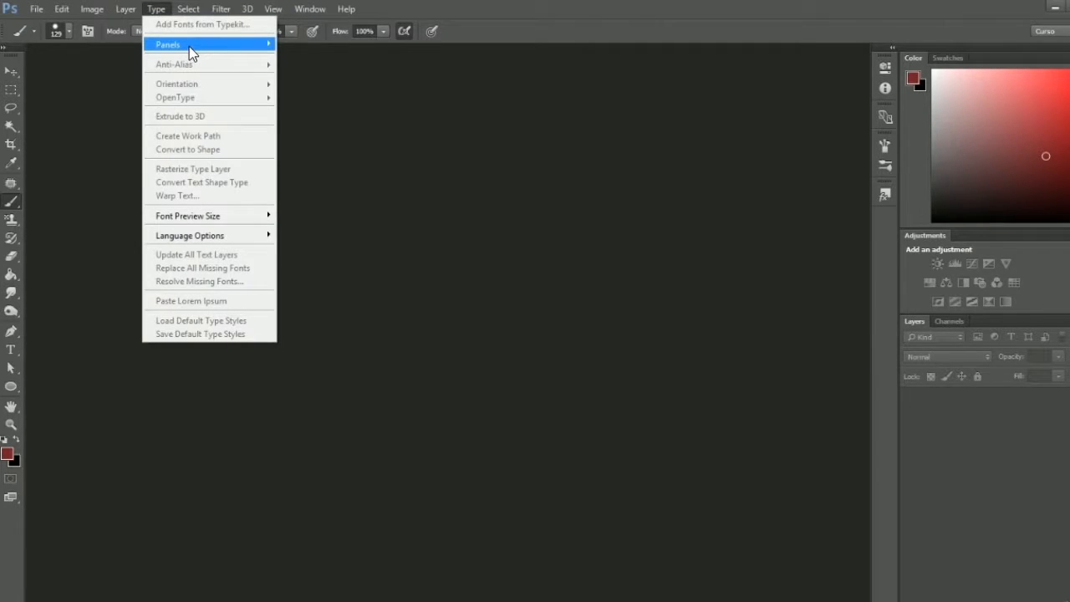
- Open the Character panel to examine its text formatting options, and close it
{"action": "mouse_move", "coordinate": [189, 46]}
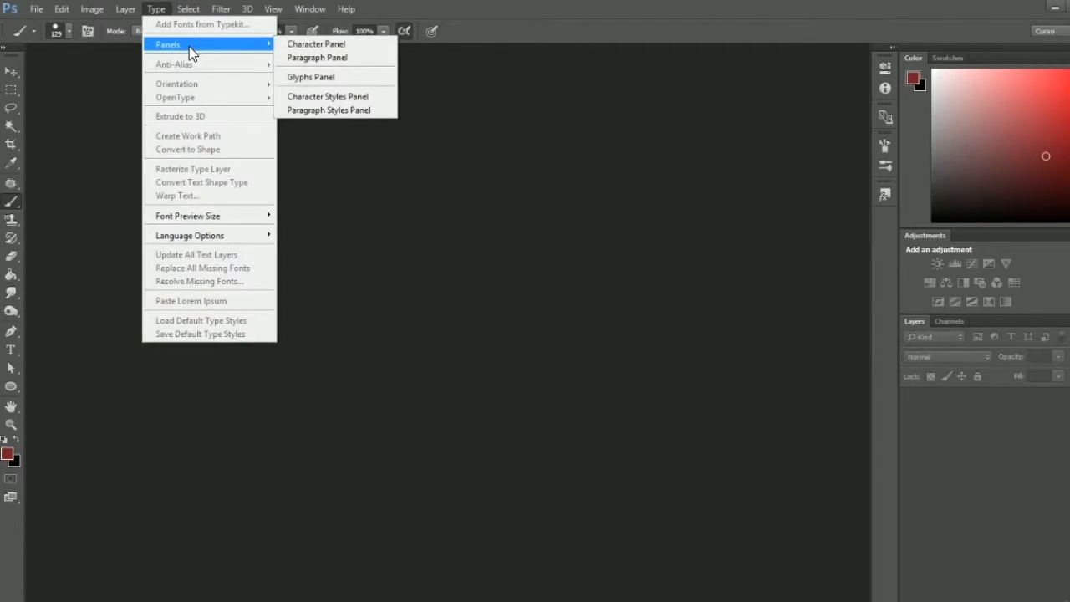
{"action": "left_click", "coordinate": [290, 44]}
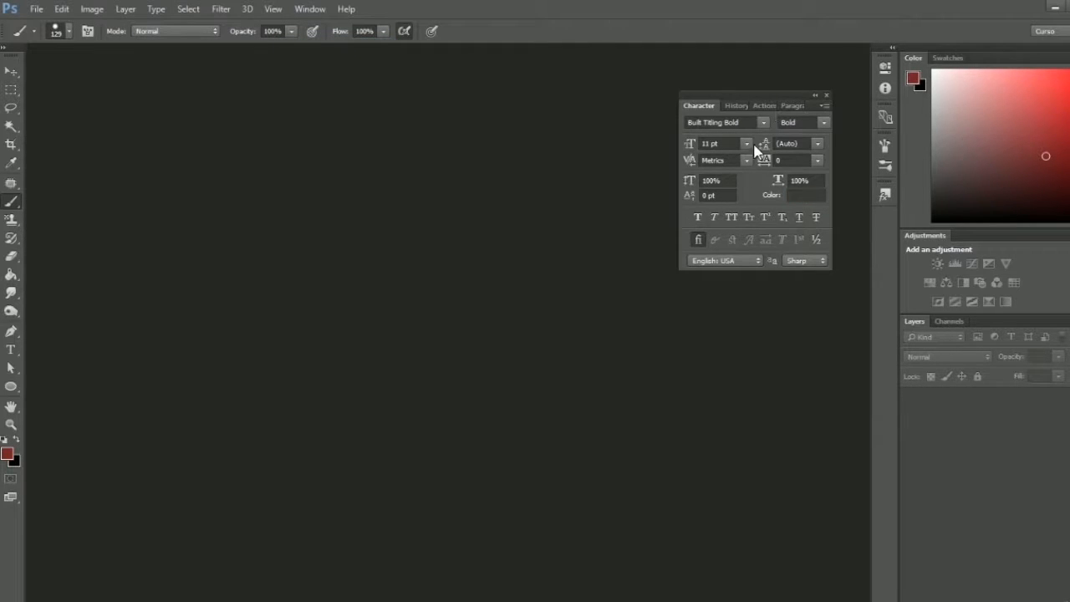
{"action": "left_click", "coordinate": [765, 216]}
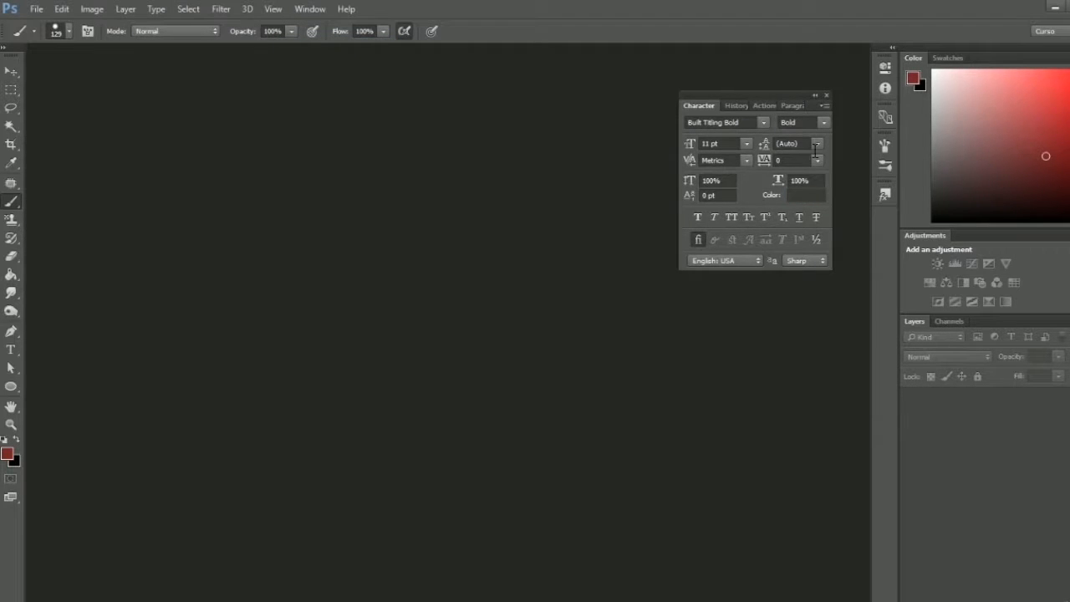
{"action": "left_click", "coordinate": [826, 94]}
{"action": "left_click", "coordinate": [188, 8]}
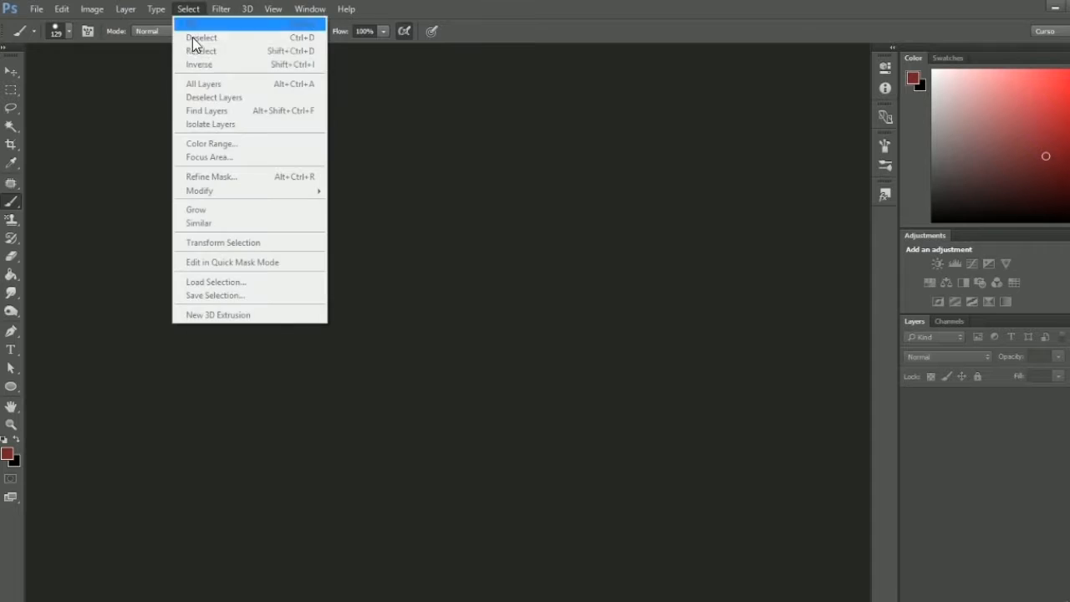
{"action": "mouse_move", "coordinate": [215, 17]}
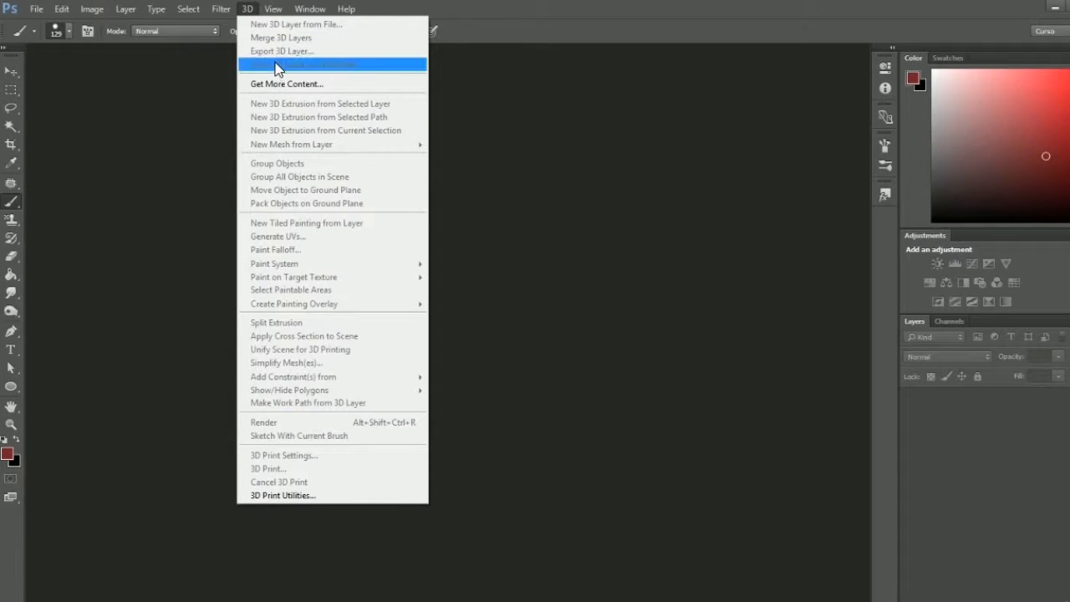
{"action": "mouse_move", "coordinate": [276, 10]}
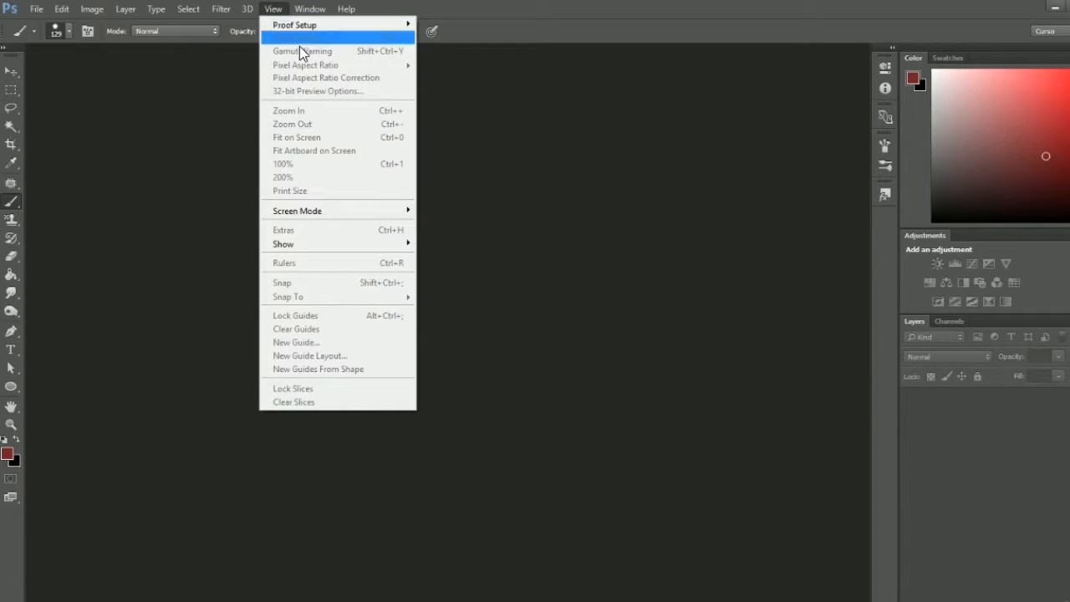
- Hide the Color panel from the workspace and show it again
{"action": "mouse_move", "coordinate": [333, 26]}
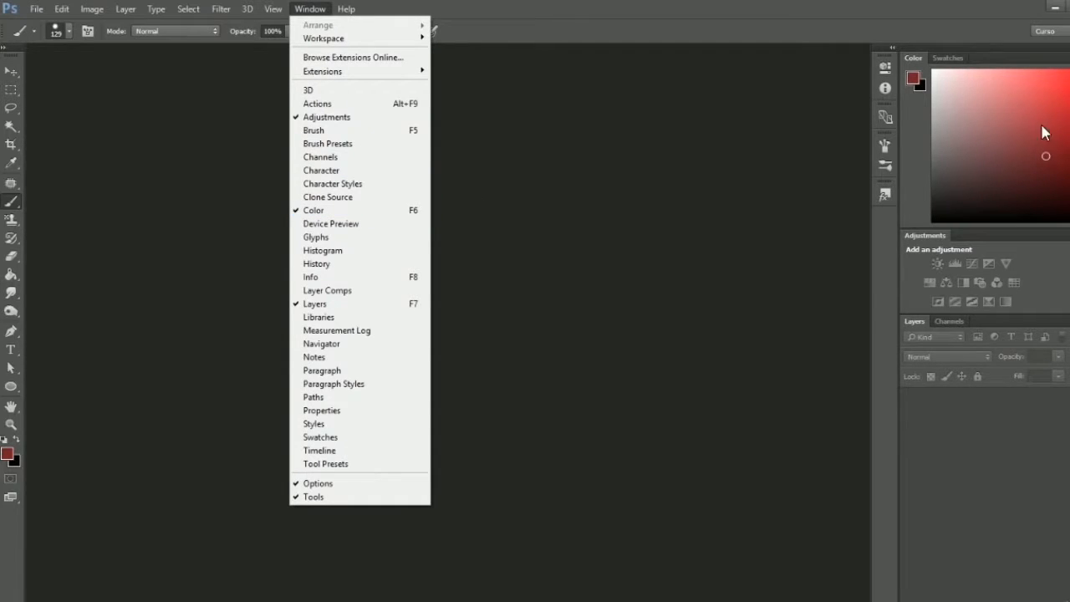
{"action": "left_click", "coordinate": [304, 213]}
{"action": "left_click", "coordinate": [297, 10]}
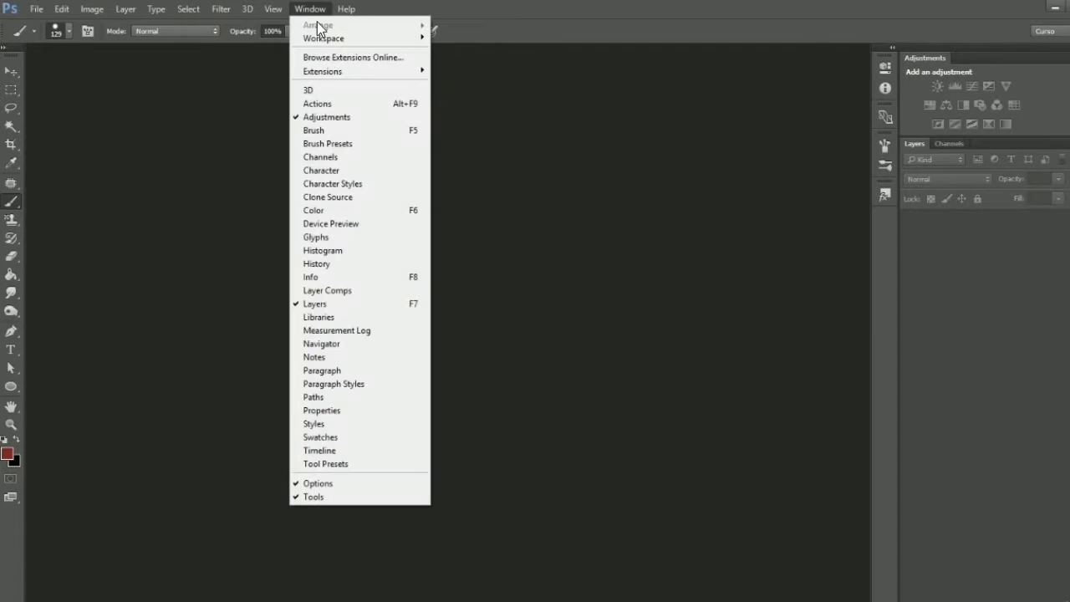
{"action": "left_click", "coordinate": [373, 211]}
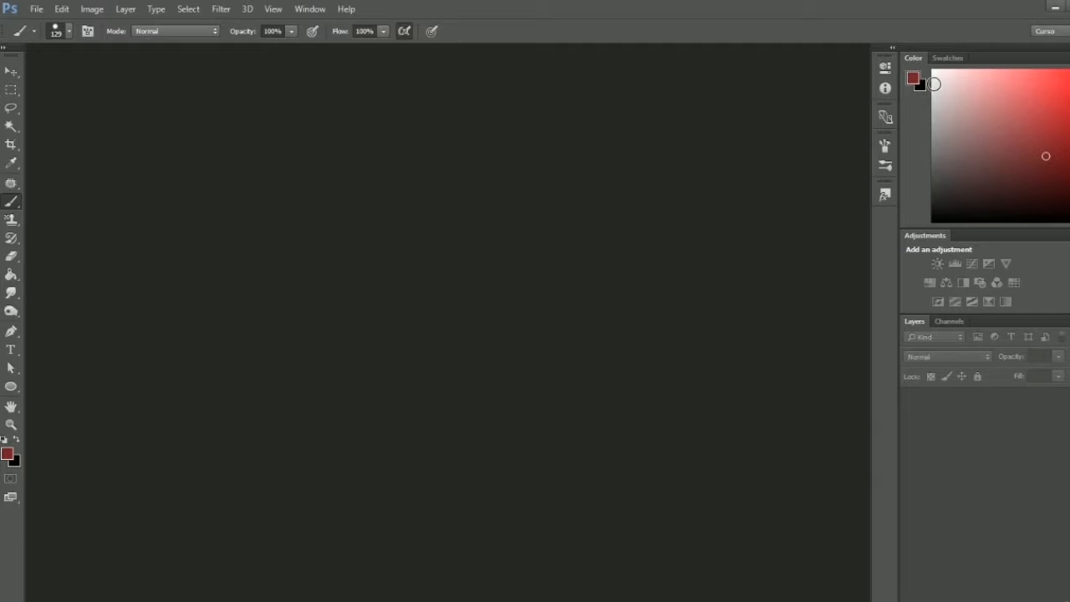
{"action": "left_click", "coordinate": [344, 9]}
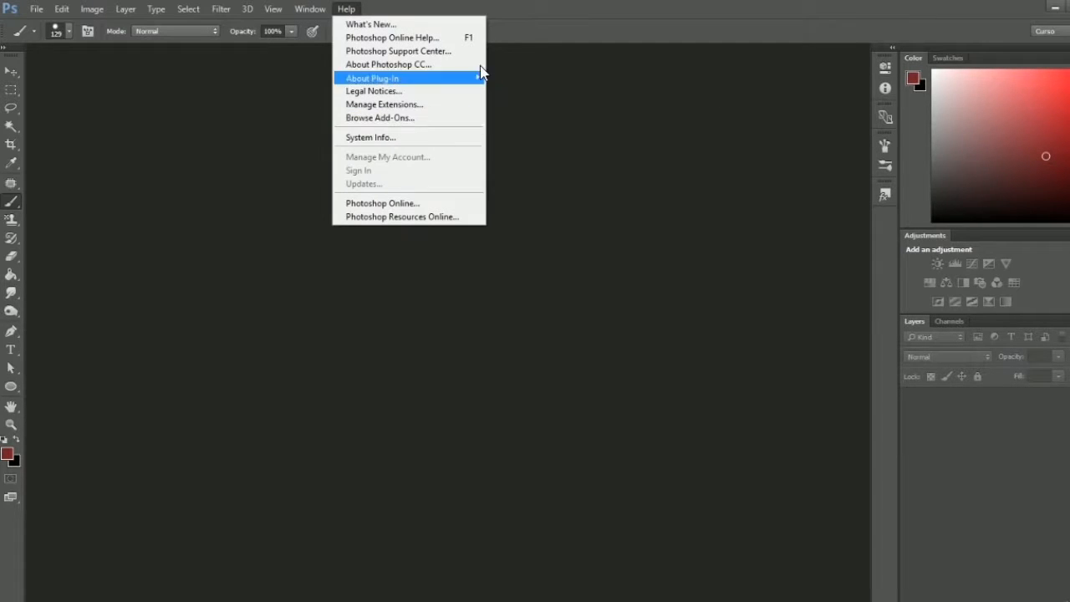
{"action": "left_click", "coordinate": [585, 7]}
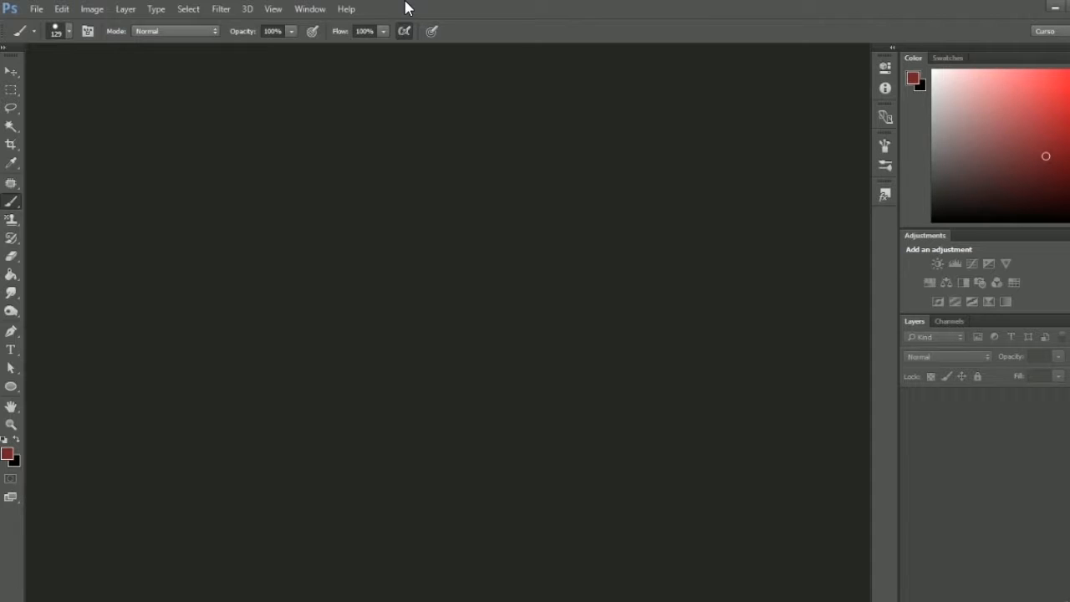
{"action": "left_click", "coordinate": [224, 10]}
{"action": "mouse_move", "coordinate": [156, 8]}
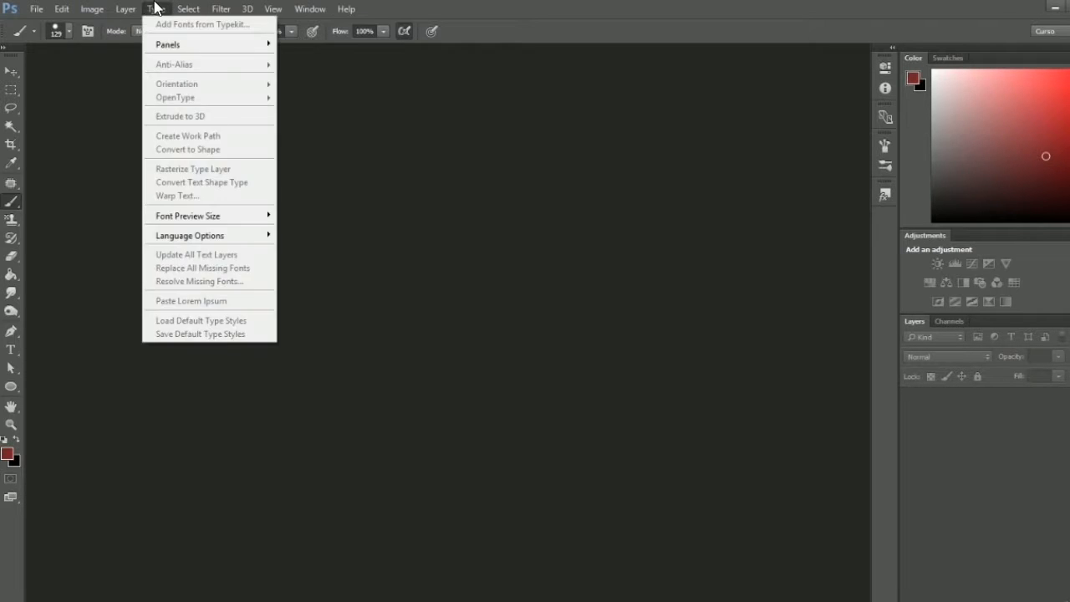
{"action": "mouse_move", "coordinate": [104, 8]}
{"action": "mouse_move", "coordinate": [310, 8]}
{"action": "left_click", "coordinate": [438, 8]}
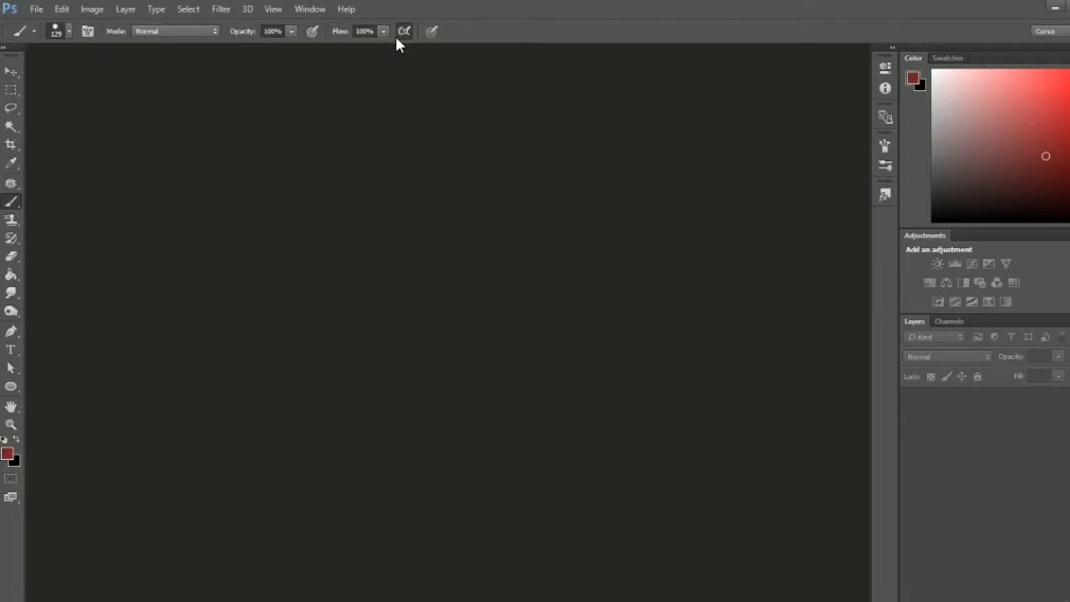
- Compare the options of the Move and Rectangular Marquee tools, leaving the Move tool active
{"action": "left_click", "coordinate": [11, 72]}
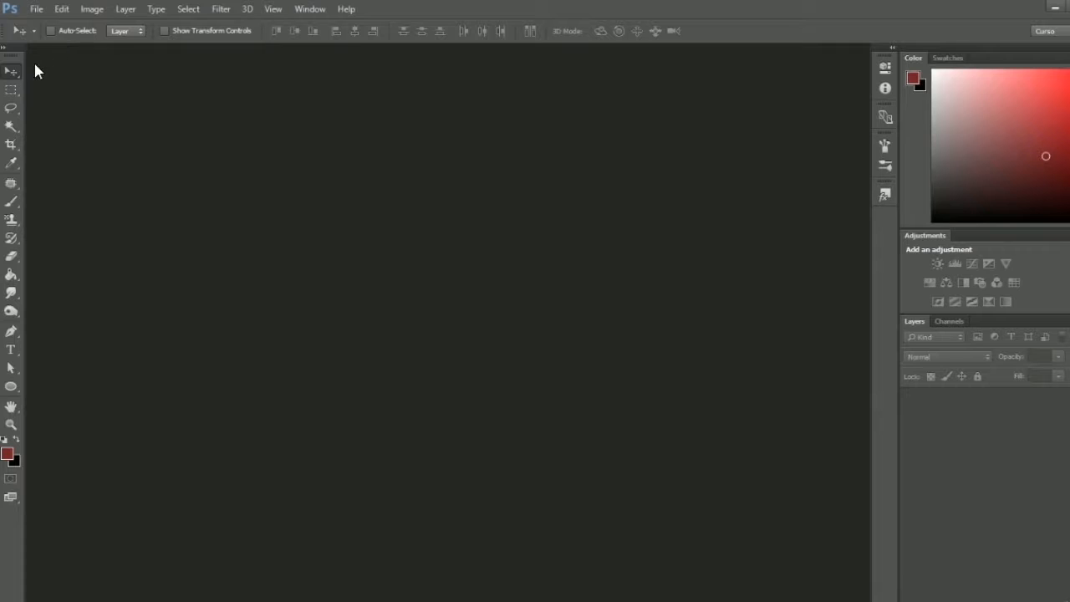
{"action": "left_click", "coordinate": [10, 89]}
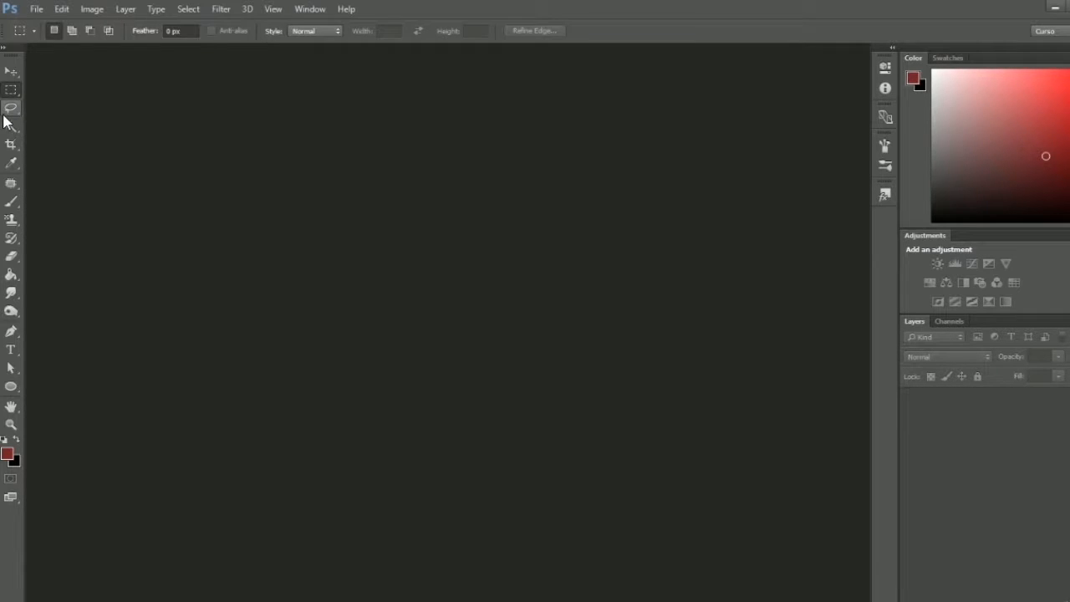
{"action": "left_click", "coordinate": [6, 66]}
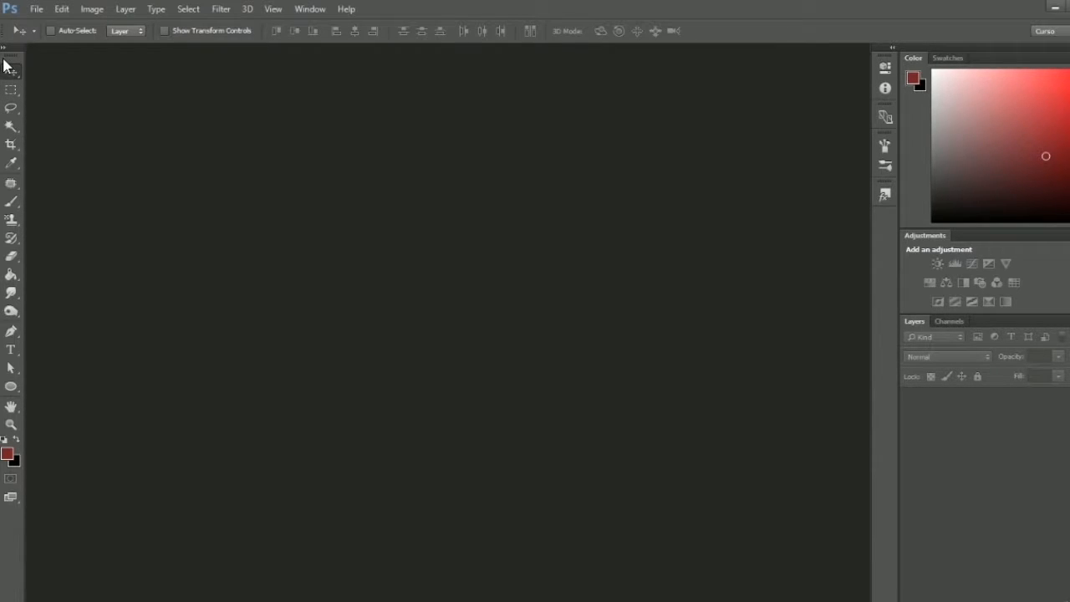
- Move the Tools panel to the opposite side of the workspace and dock it back on its original edge
{"action": "left_click_drag", "start_coordinate": [7, 50], "coordinate": [862, 118]}
{"action": "left_click_drag", "start_coordinate": [855, 57], "coordinate": [10, 137]}
- Float the Color panel over the work area and group the Swatches panel with it as a second tab
{"action": "left_click_drag", "start_coordinate": [914, 65], "coordinate": [293, 107]}
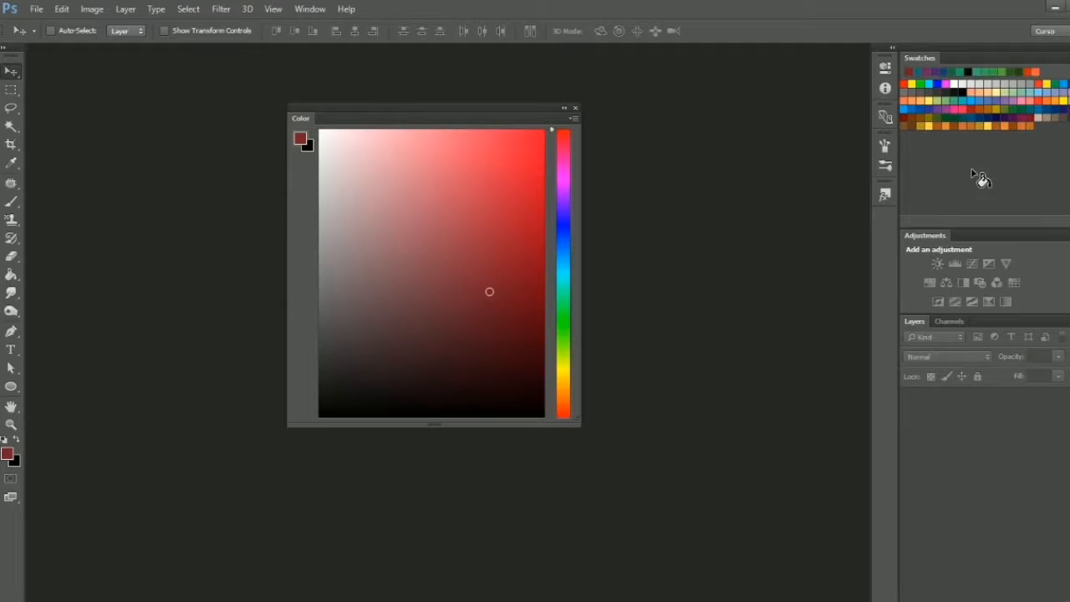
{"action": "left_click_drag", "start_coordinate": [914, 65], "coordinate": [310, 121]}
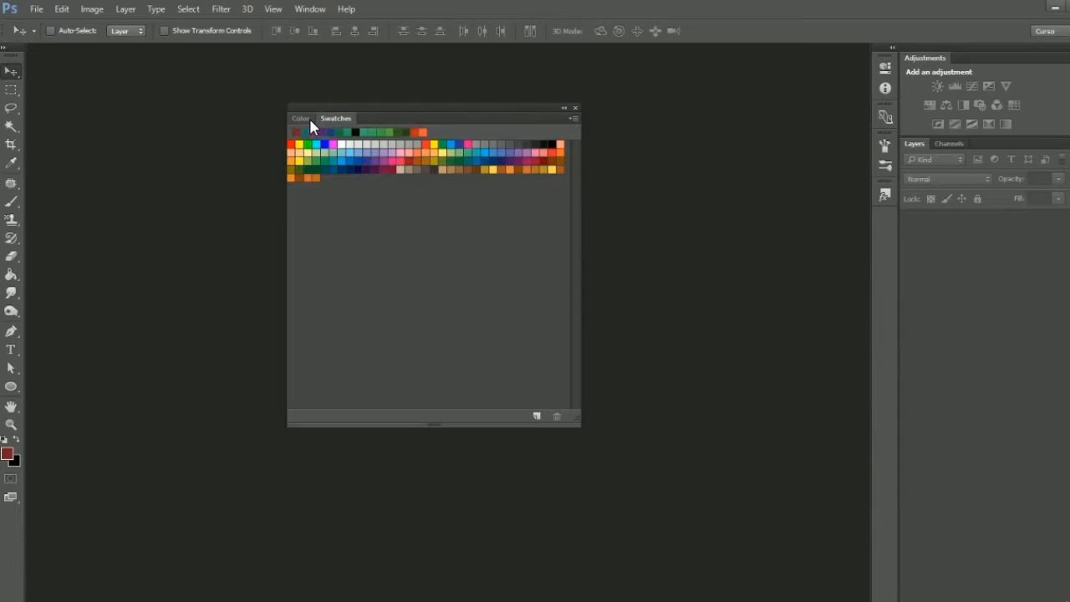
- Stack the Swatches panel beneath the Color panel and reposition the floating pair higher in the work area
{"action": "left_click_drag", "start_coordinate": [537, 117], "coordinate": [322, 425]}
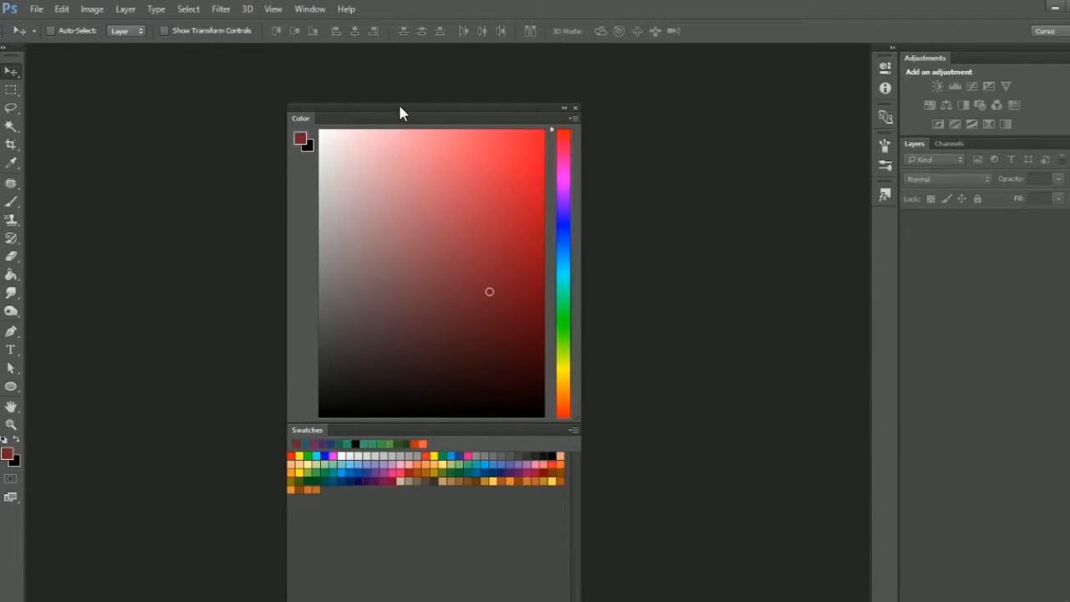
{"action": "left_click_drag", "start_coordinate": [400, 107], "coordinate": [559, 59]}
- Detach the Color panel from Swatches and dock it as its own column beside the collapsed panel icons
{"action": "left_click_drag", "start_coordinate": [471, 78], "coordinate": [958, 64]}
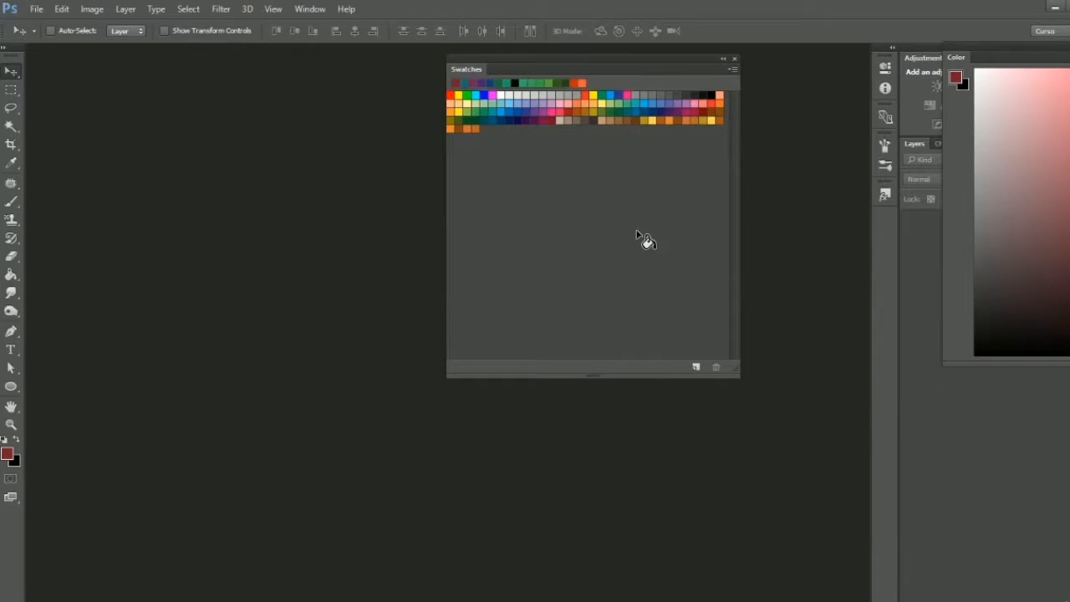
{"action": "left_click_drag", "start_coordinate": [959, 65], "coordinate": [859, 106]}
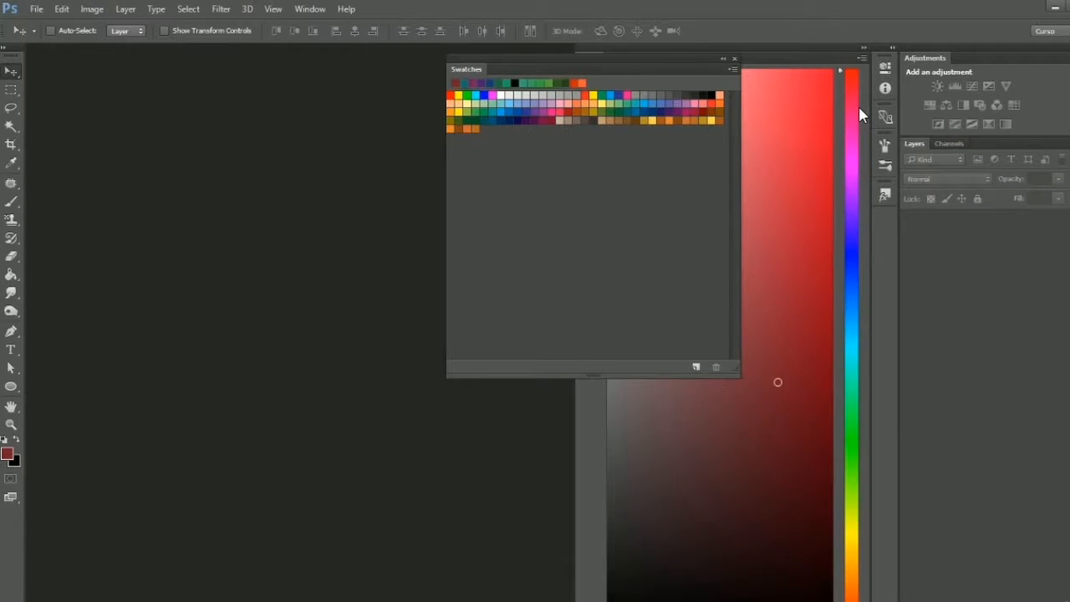
- Dock the Swatches panel as a column beside the Tools panel, and detach and close the Color panel
{"action": "left_click_drag", "start_coordinate": [459, 68], "coordinate": [32, 145]}
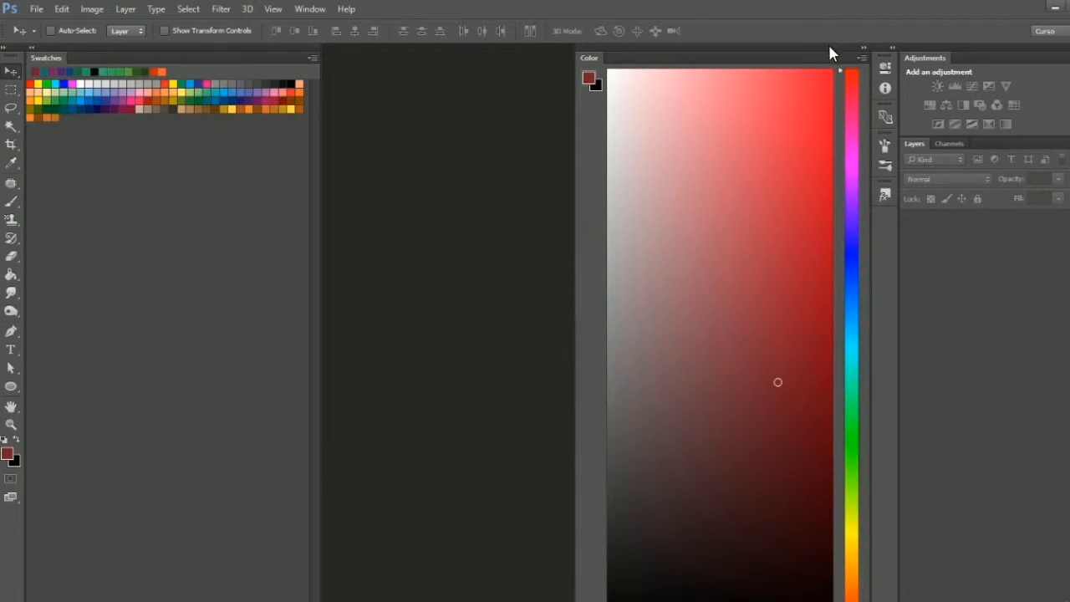
{"action": "left_click_drag", "start_coordinate": [597, 60], "coordinate": [432, 87]}
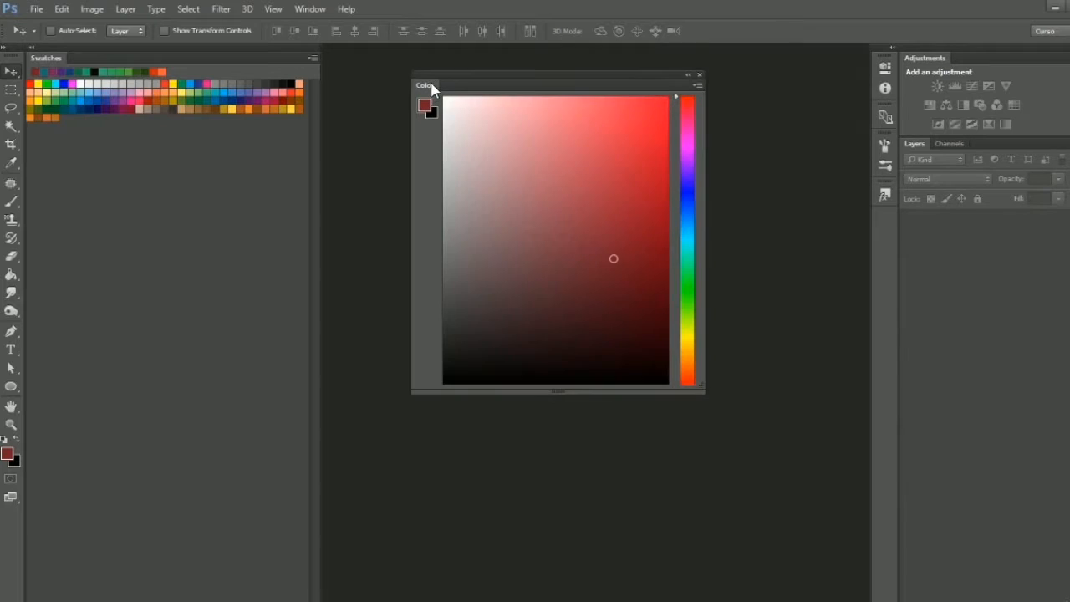
{"action": "left_click", "coordinate": [699, 76]}
- Undock the Swatches column, reopen the Color panel over the work area, reposition it and close it again
{"action": "mouse_move", "coordinate": [94, 56]}
{"action": "left_mouse_down"}
{"action": "mouse_move", "coordinate": [210, 64]}
{"action": "mouse_move", "coordinate": [72, 47]}
{"action": "mouse_move", "coordinate": [83, 52]}
{"action": "left_mouse_up"}
{"action": "left_click", "coordinate": [310, 9]}
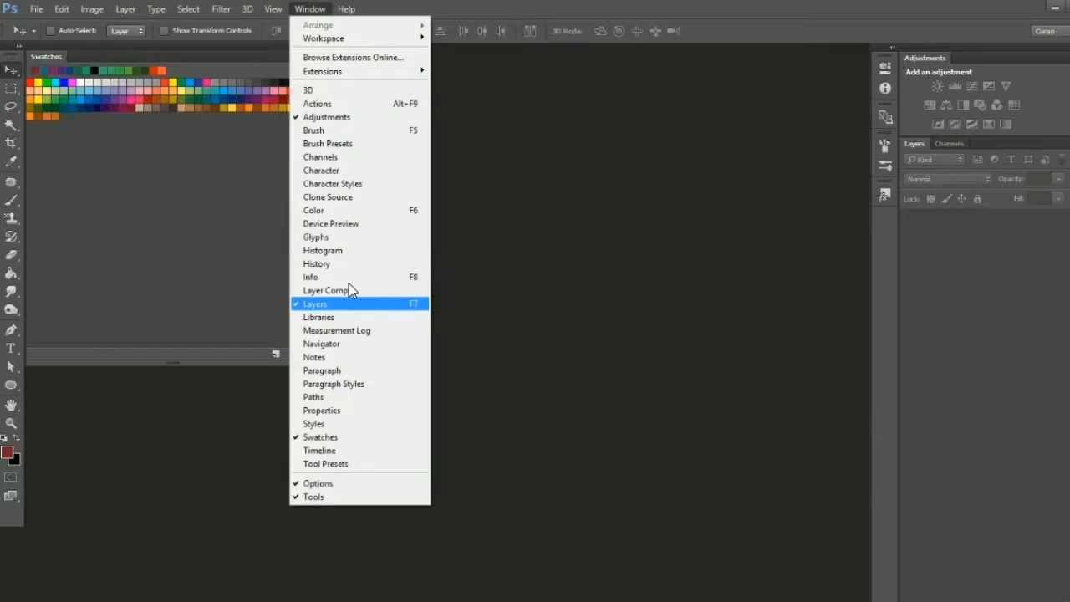
{"action": "left_click", "coordinate": [328, 210]}
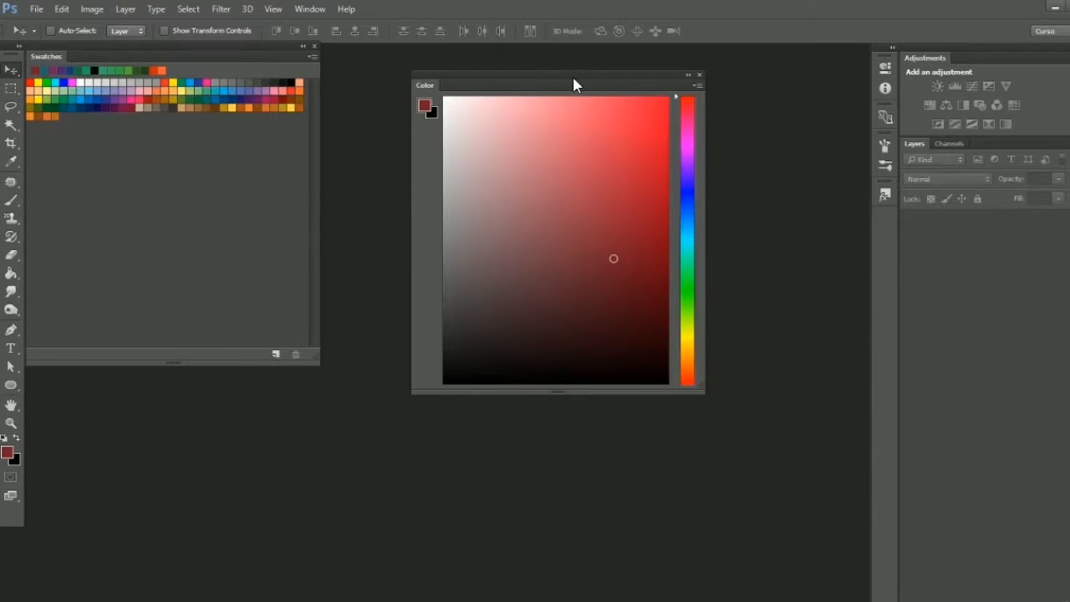
{"action": "left_click_drag", "start_coordinate": [573, 82], "coordinate": [645, 150]}
{"action": "left_click", "coordinate": [771, 143]}
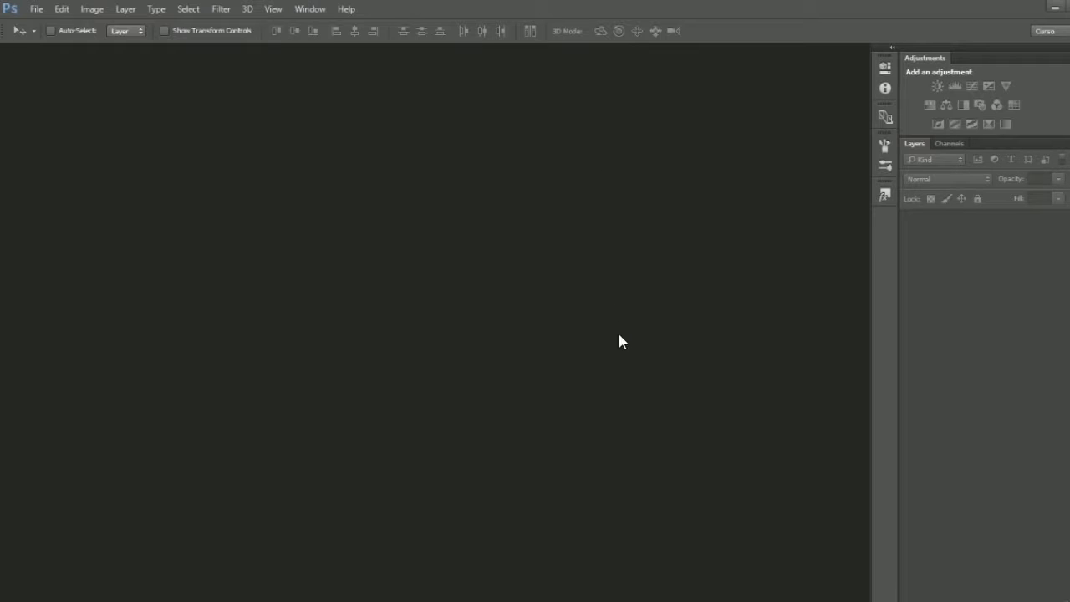
- Switch to the Essentials workspace and remove its Libraries and Styles panels by floating and closing them
{"action": "left_click", "coordinate": [1045, 31]}
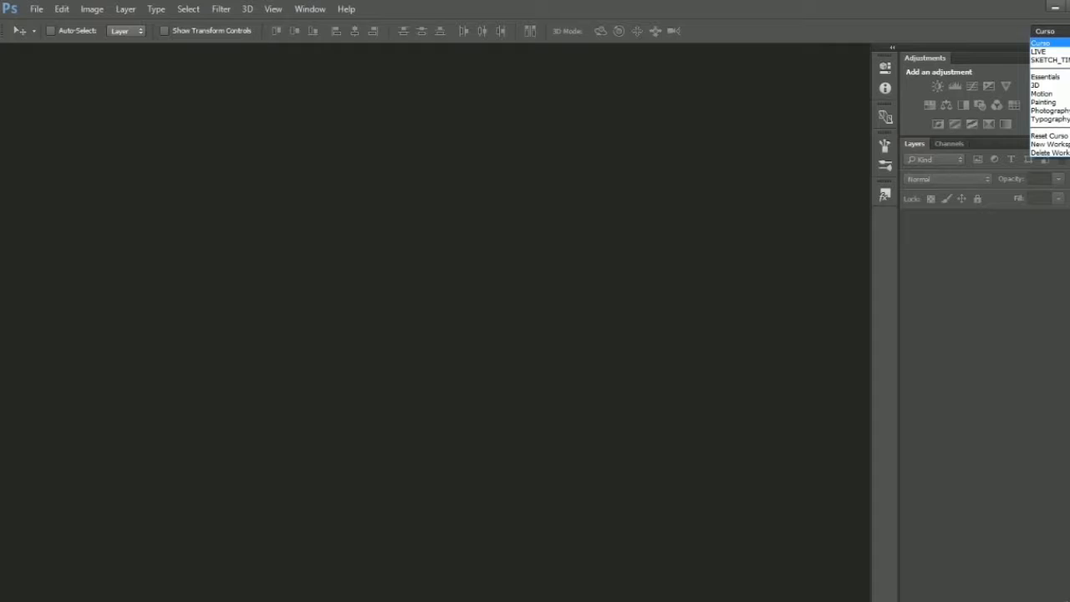
{"action": "left_click", "coordinate": [1045, 77]}
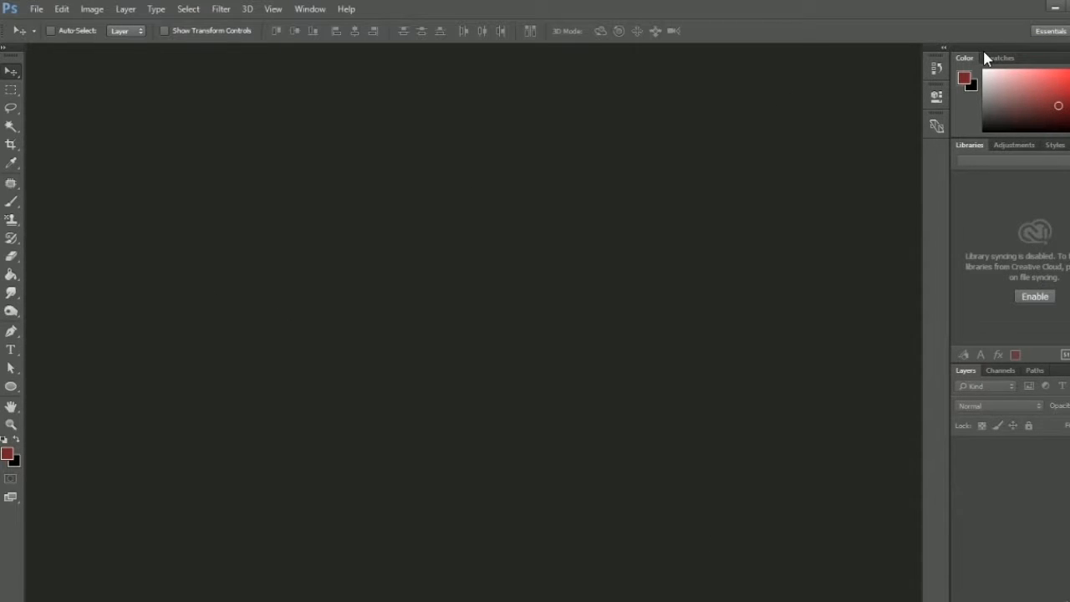
{"action": "left_click_drag", "start_coordinate": [971, 146], "coordinate": [855, 175]}
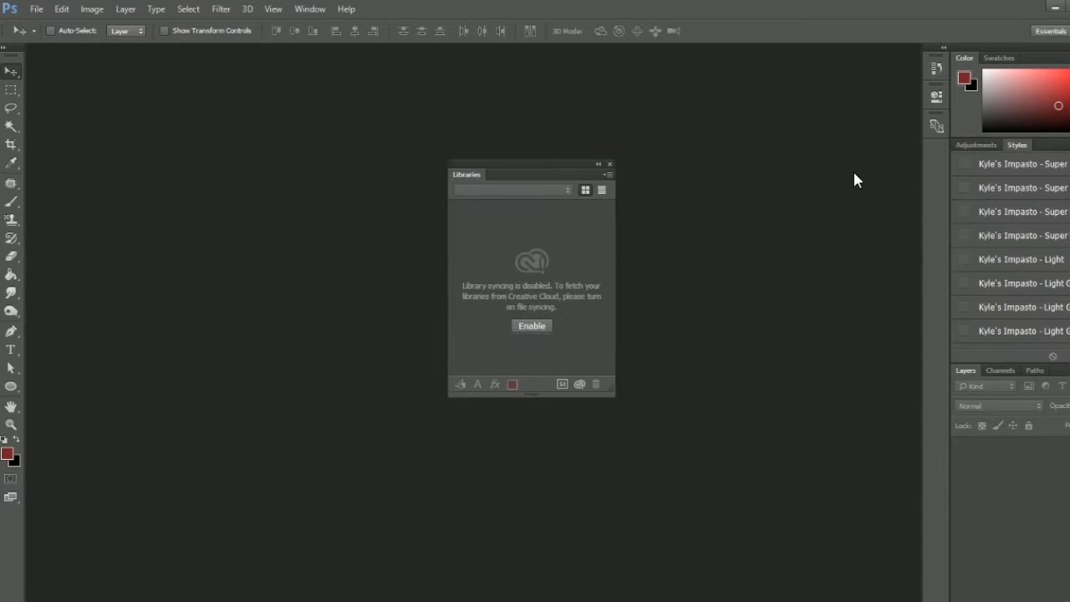
{"action": "left_click", "coordinate": [977, 145]}
{"action": "left_click_drag", "start_coordinate": [1017, 145], "coordinate": [576, 117]}
{"action": "left_click", "coordinate": [696, 100]}
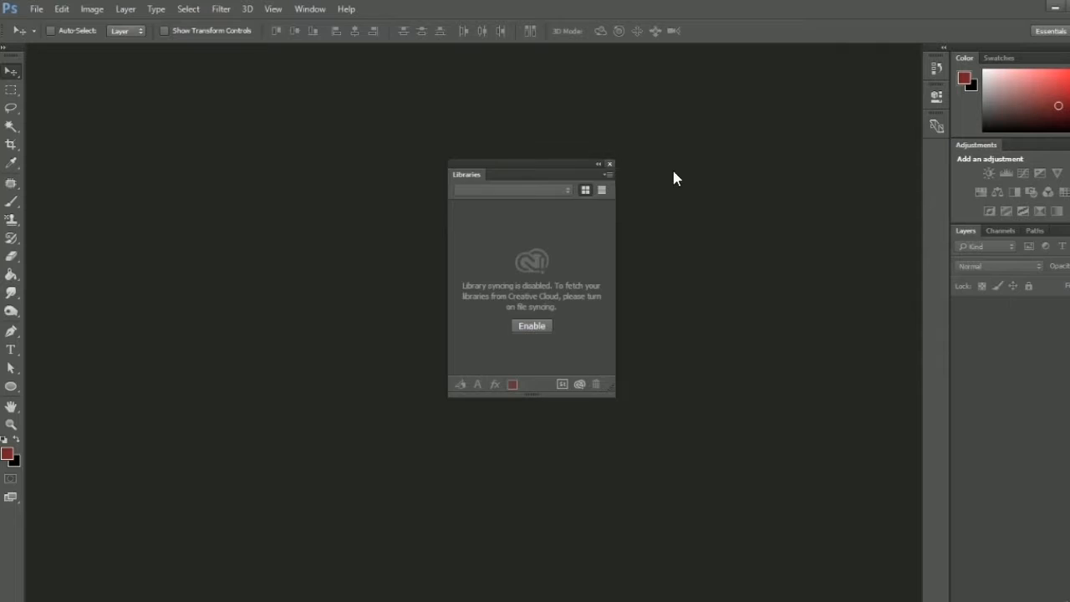
{"action": "left_click", "coordinate": [610, 164]}
- Make the Color panel taller and widen the docked column of Color, Adjustments and Layers panels
{"action": "left_click_drag", "start_coordinate": [1026, 135], "coordinate": [1023, 207]}
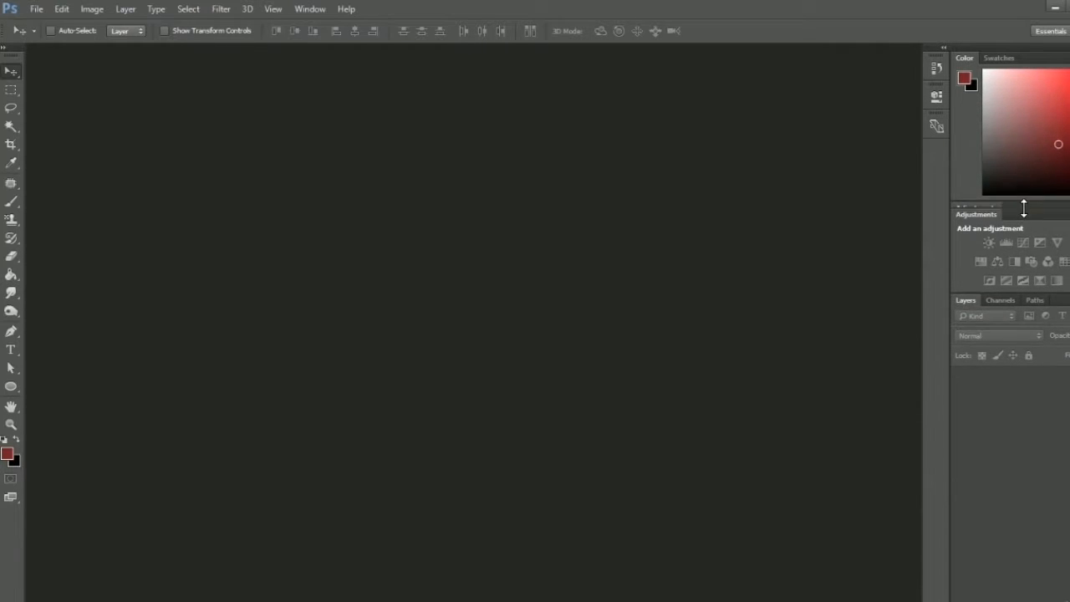
{"action": "left_click_drag", "start_coordinate": [1066, 294], "coordinate": [1063, 334]}
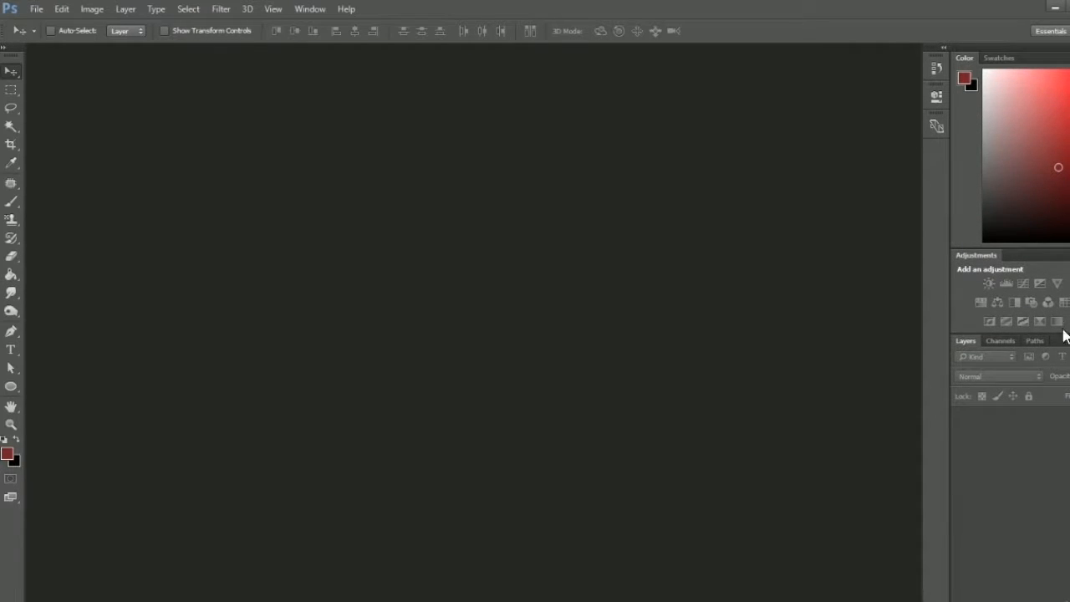
{"action": "left_click", "coordinate": [1052, 31]}
{"action": "left_click", "coordinate": [942, 89]}
{"action": "left_click_drag", "start_coordinate": [949, 91], "coordinate": [880, 90]}
- Save the customized panel layout as a new workspace named Curso2
{"action": "left_click", "coordinate": [1051, 31]}
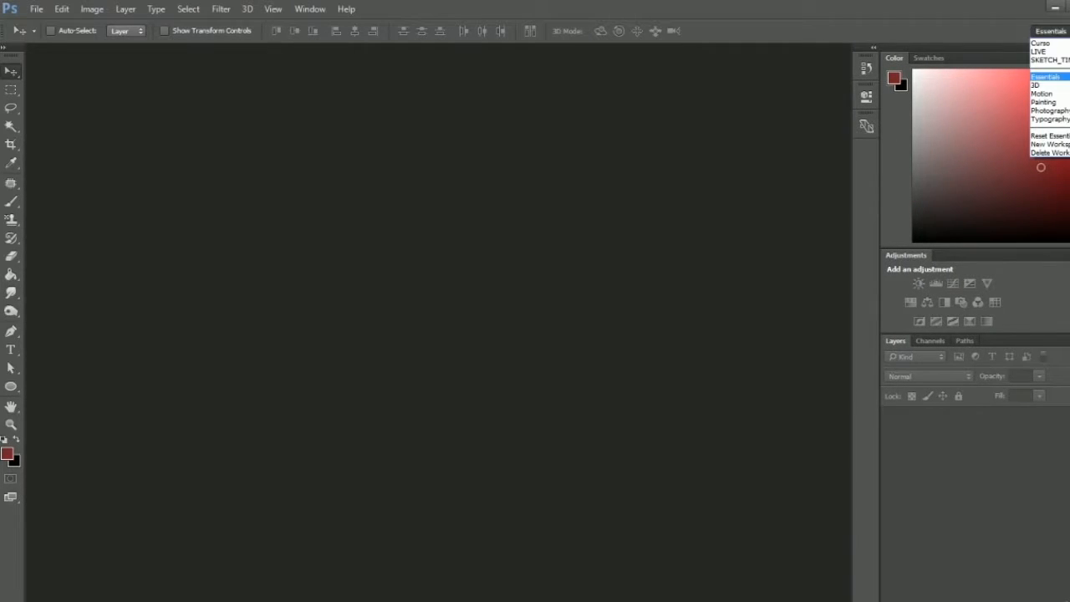
{"action": "left_click", "coordinate": [1050, 144]}
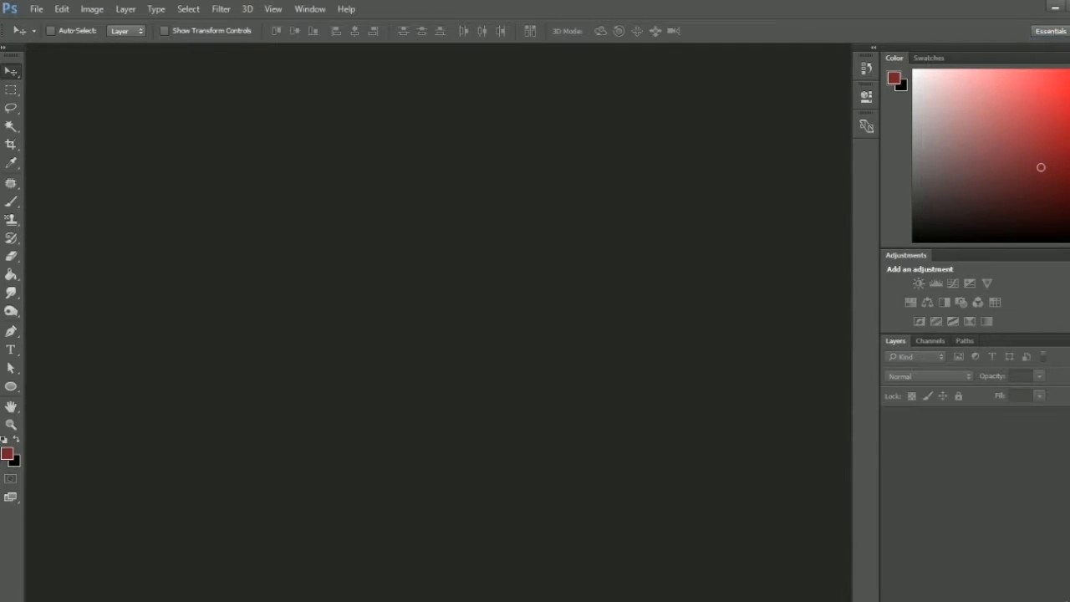
{"action": "type", "text": "Curso2"}
{"action": "key", "text": "Return"}
- Switch to the Curso workspace and reset it to its saved layout
{"action": "left_click", "coordinate": [1062, 34]}
{"action": "left_click", "coordinate": [1064, 48]}
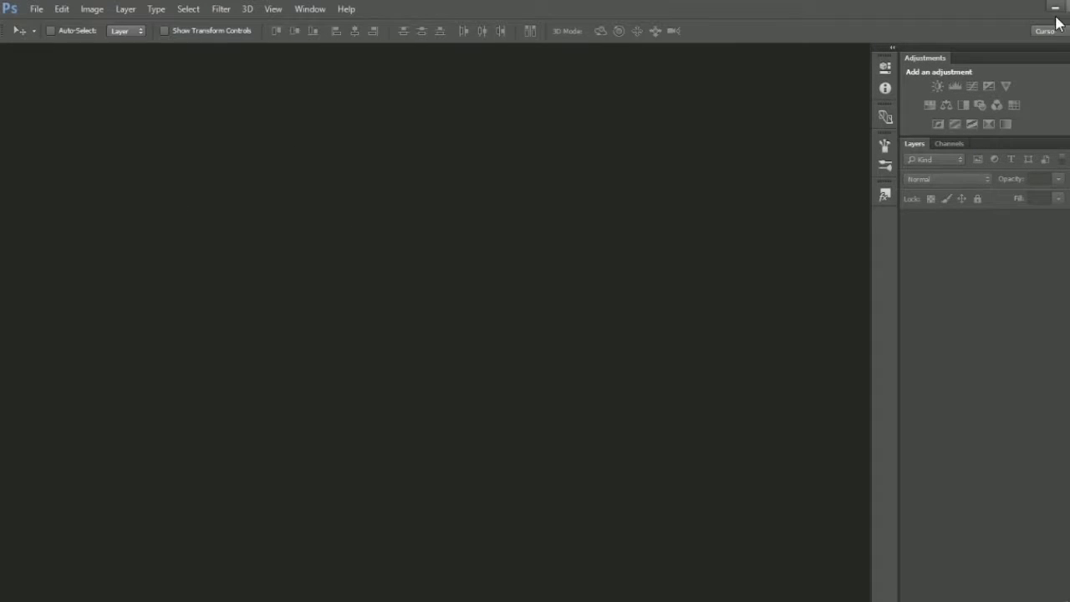
{"action": "left_click", "coordinate": [1047, 31]}
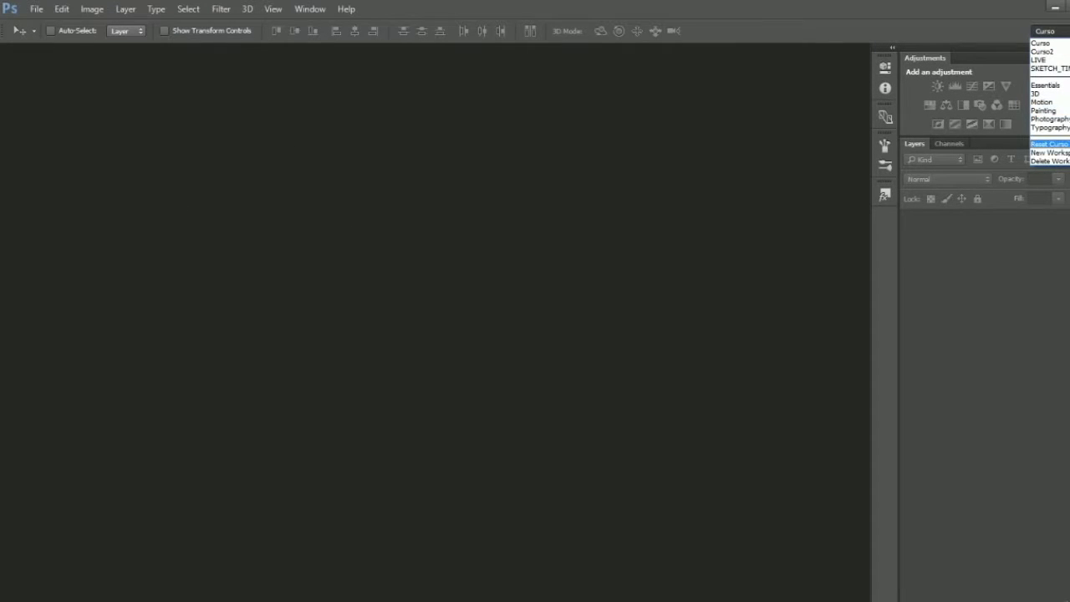
{"action": "left_click", "coordinate": [1052, 145]}
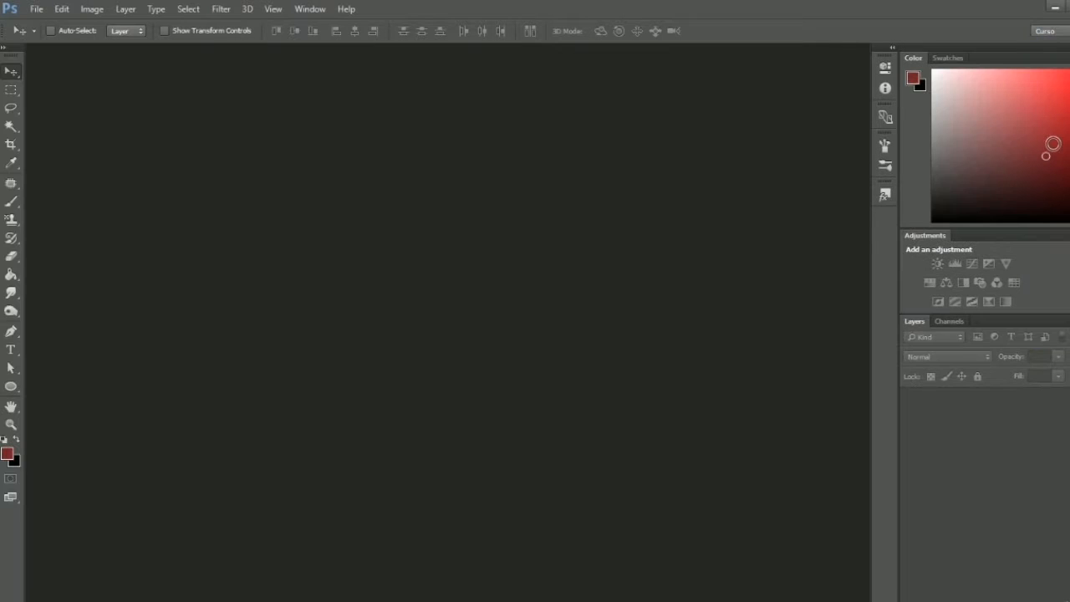
- Switch through the Curso2, LIVE, 3D and Motion workspaces to compare their panel layouts
{"action": "left_click", "coordinate": [1055, 31]}
{"action": "left_click", "coordinate": [1055, 51]}
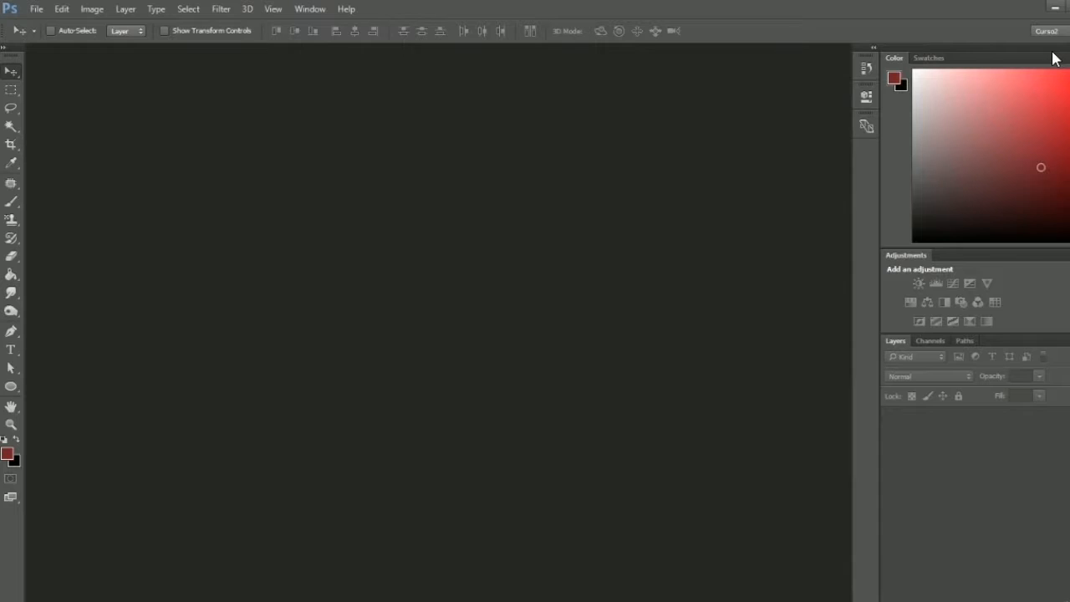
{"action": "left_click", "coordinate": [1057, 31]}
{"action": "left_click", "coordinate": [1059, 60]}
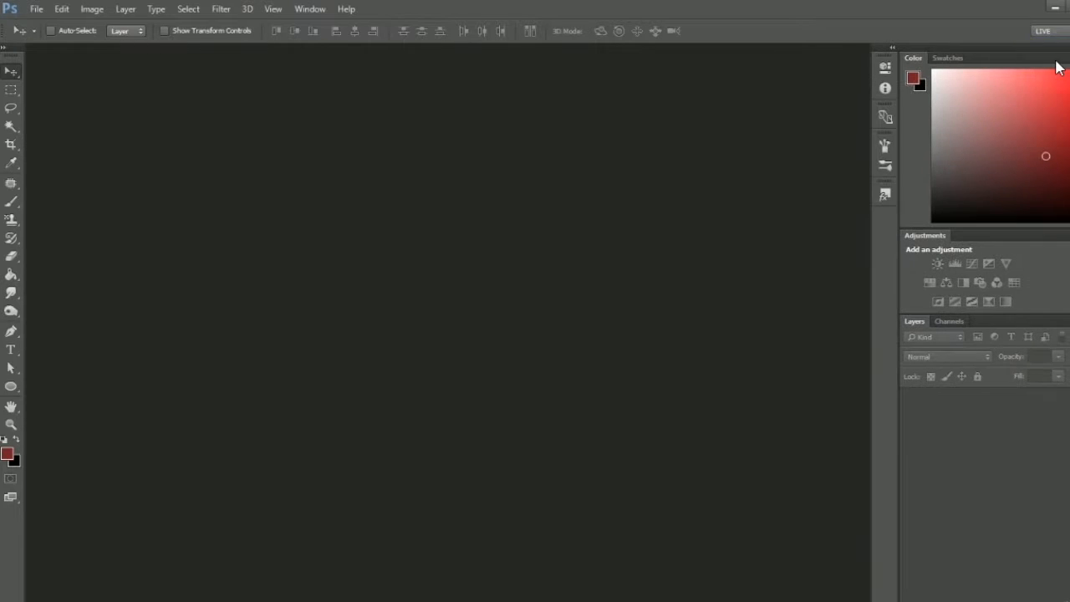
{"action": "left_click", "coordinate": [1057, 31]}
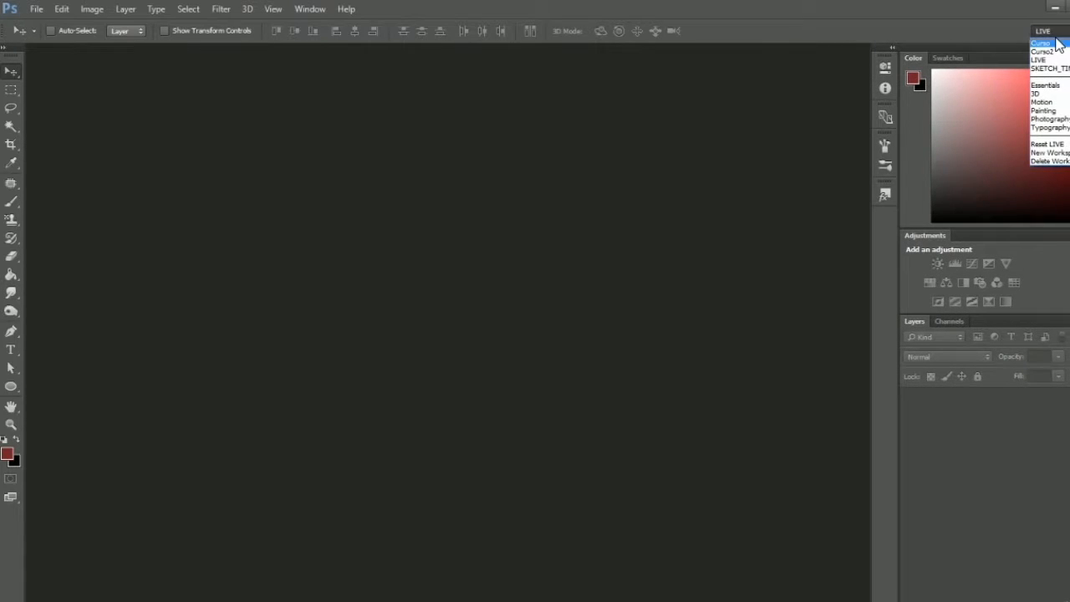
{"action": "left_click", "coordinate": [1054, 93]}
{"action": "left_click", "coordinate": [1045, 32]}
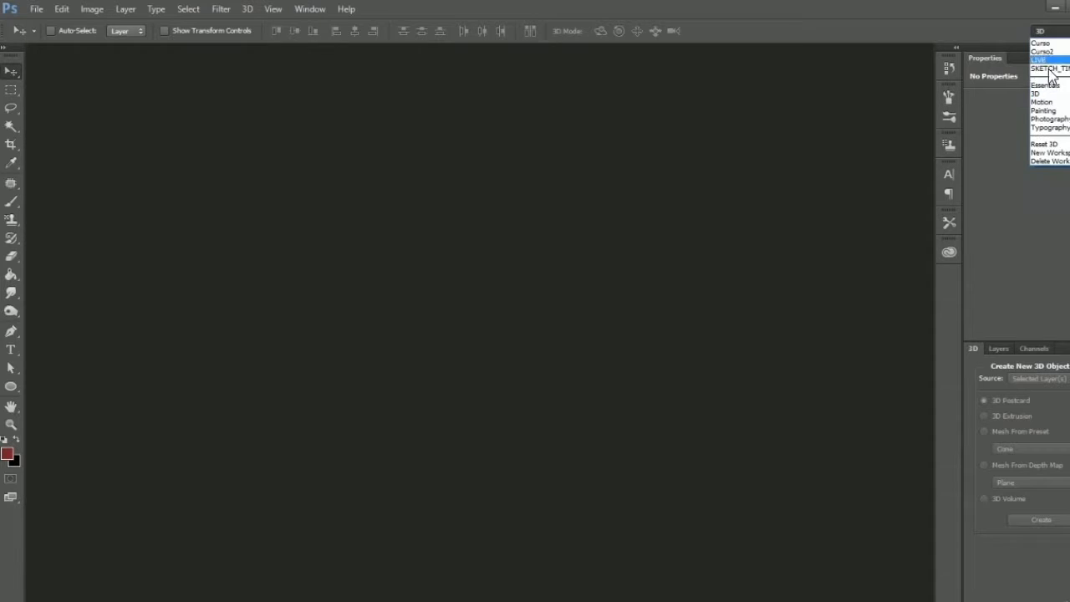
{"action": "left_click", "coordinate": [1052, 109]}
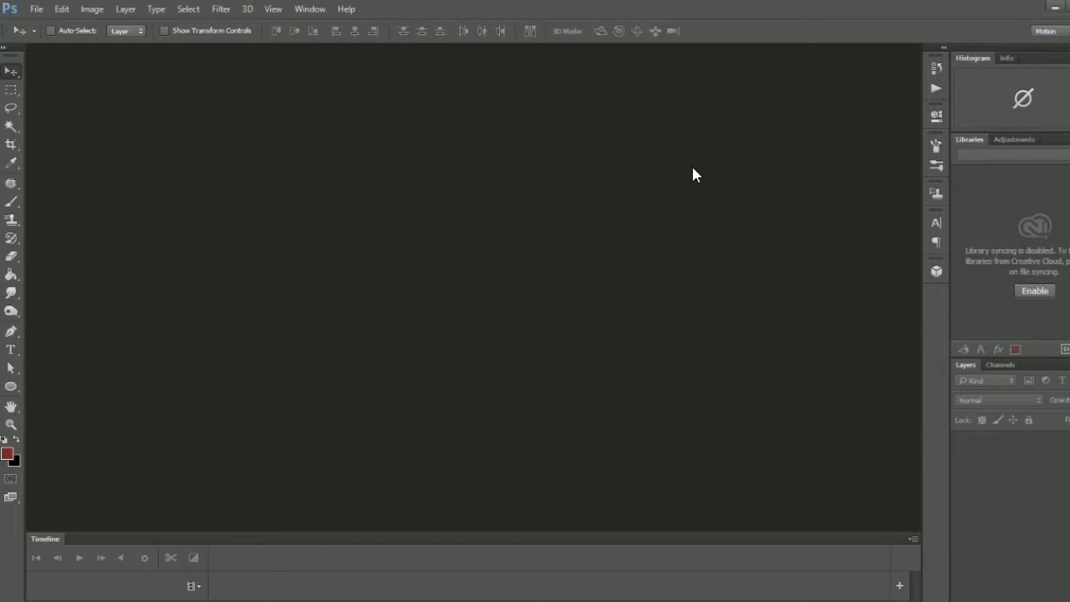
- Return from the Motion workspace to Curso and restore its saved panel arrangement
{"action": "left_click", "coordinate": [1045, 31]}
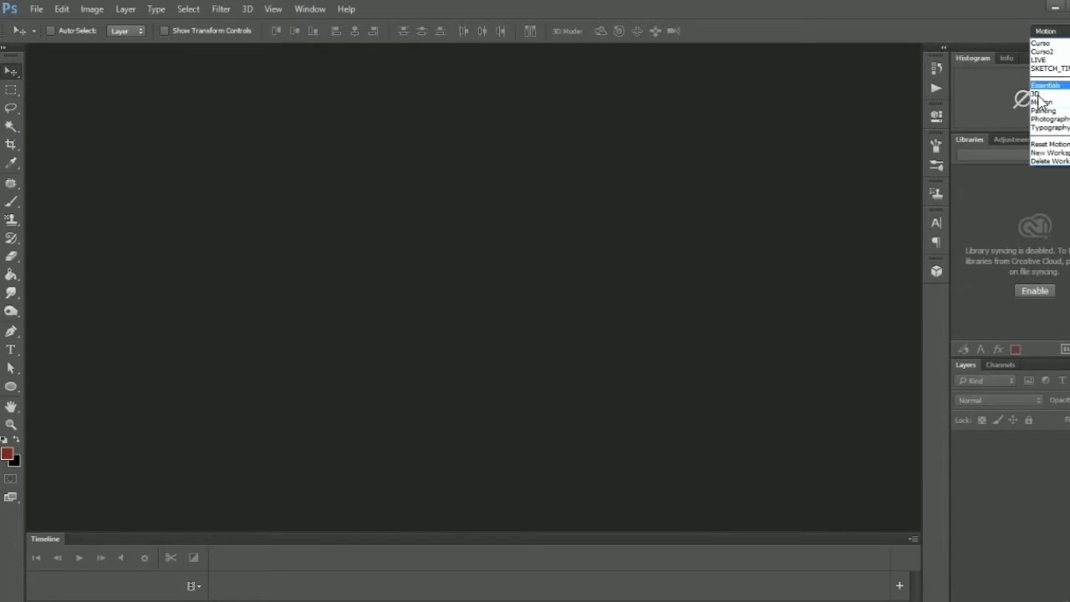
{"action": "left_click", "coordinate": [1044, 42]}
{"action": "left_click", "coordinate": [1049, 32]}
{"action": "left_click", "coordinate": [1049, 143]}
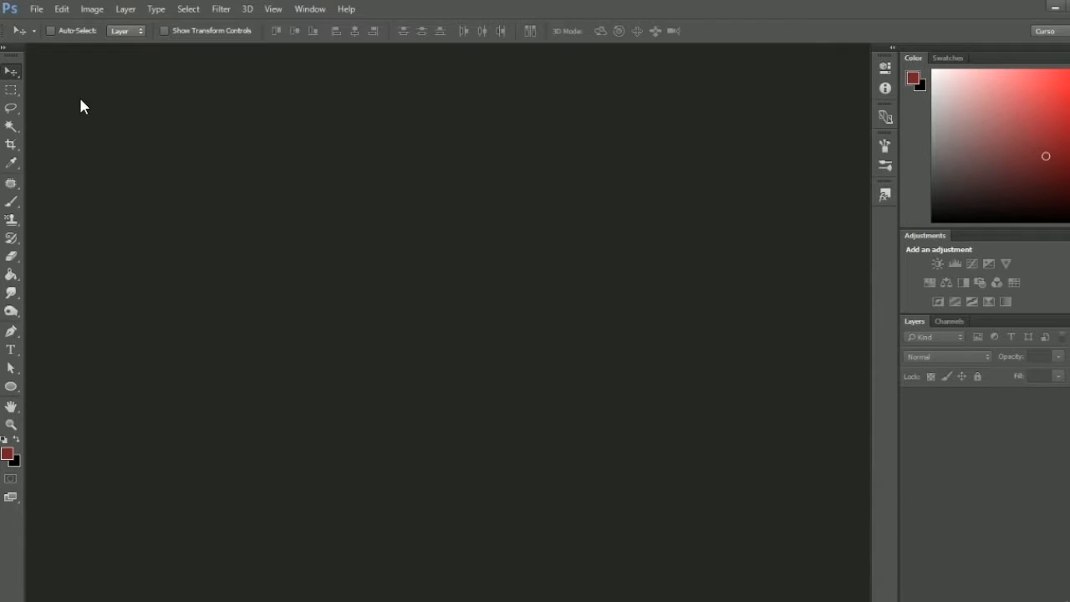
{"action": "left_click", "coordinate": [36, 10]}
{"action": "left_click", "coordinate": [46, 22]}
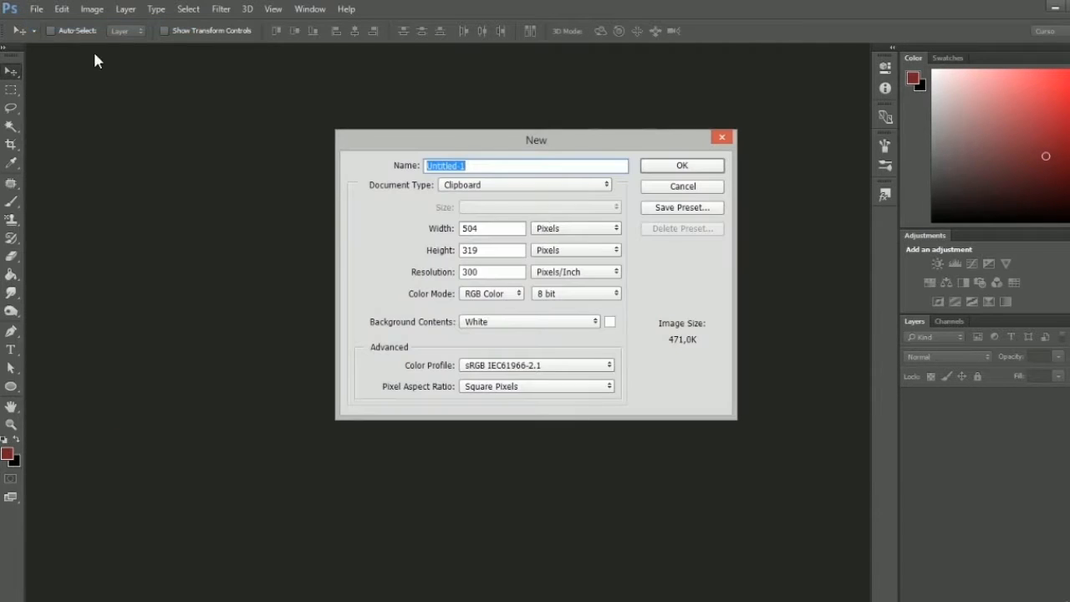
{"action": "left_click", "coordinate": [684, 187]}
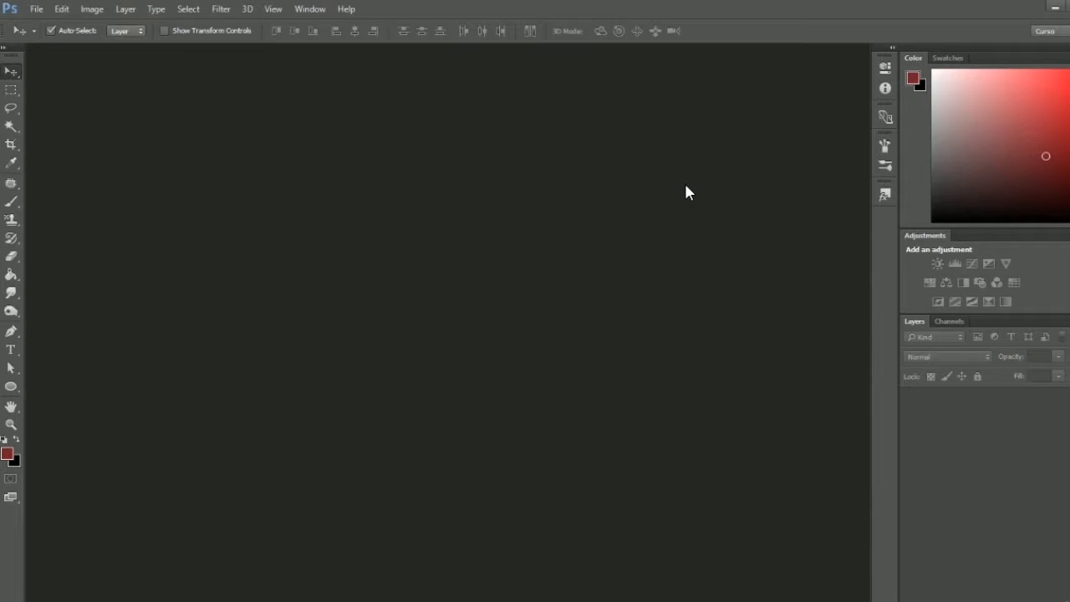
- Start a new document and name it Curso1
{"action": "key", "text": "ctrl+n"}
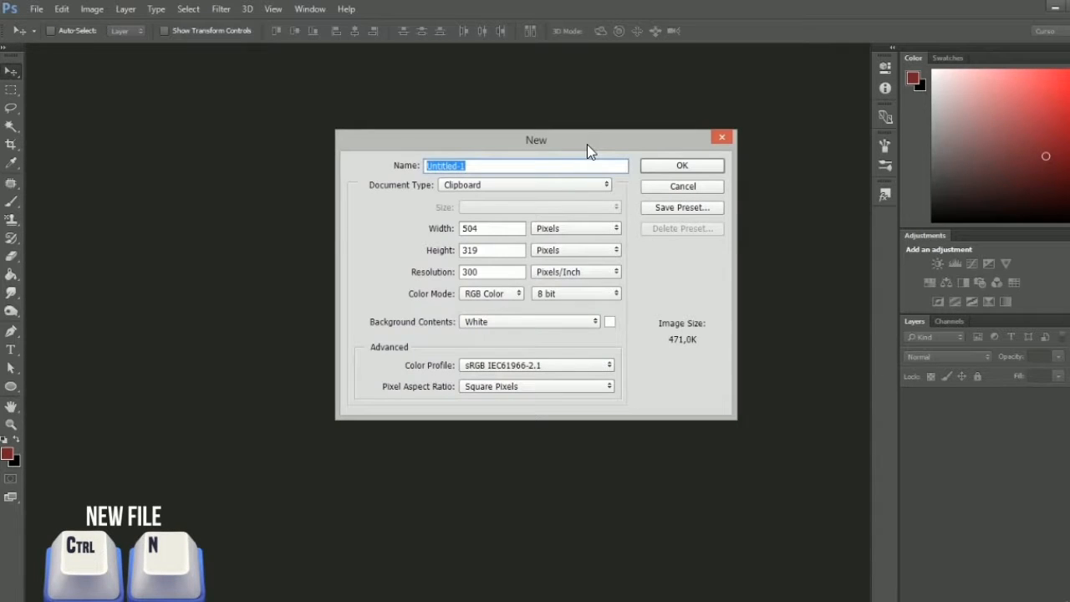
{"action": "left_click_drag", "start_coordinate": [570, 144], "coordinate": [487, 170]}
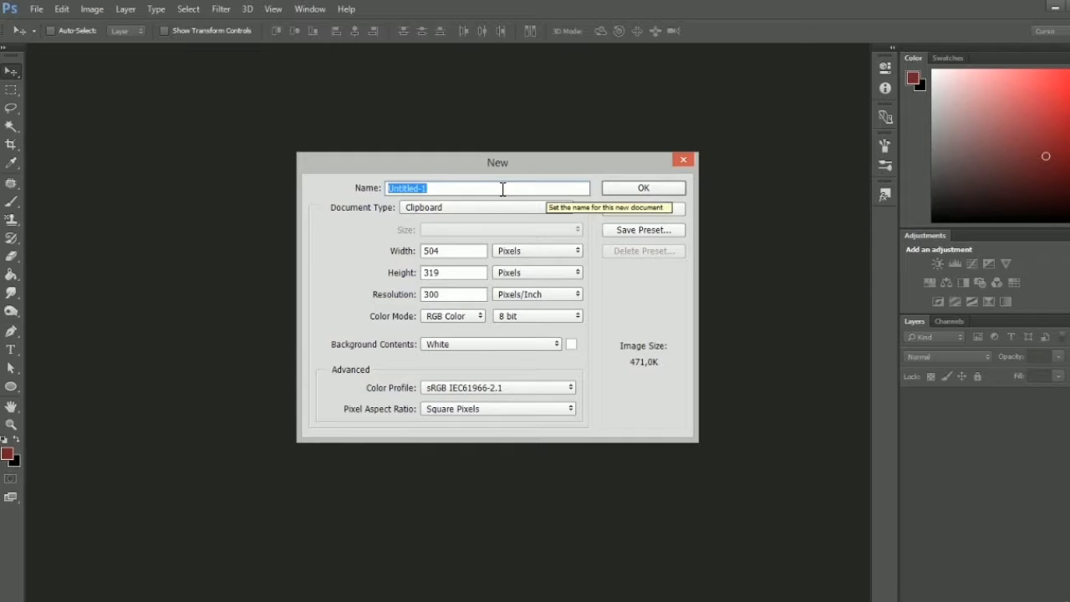
{"action": "key", "text": "BackSpace"}
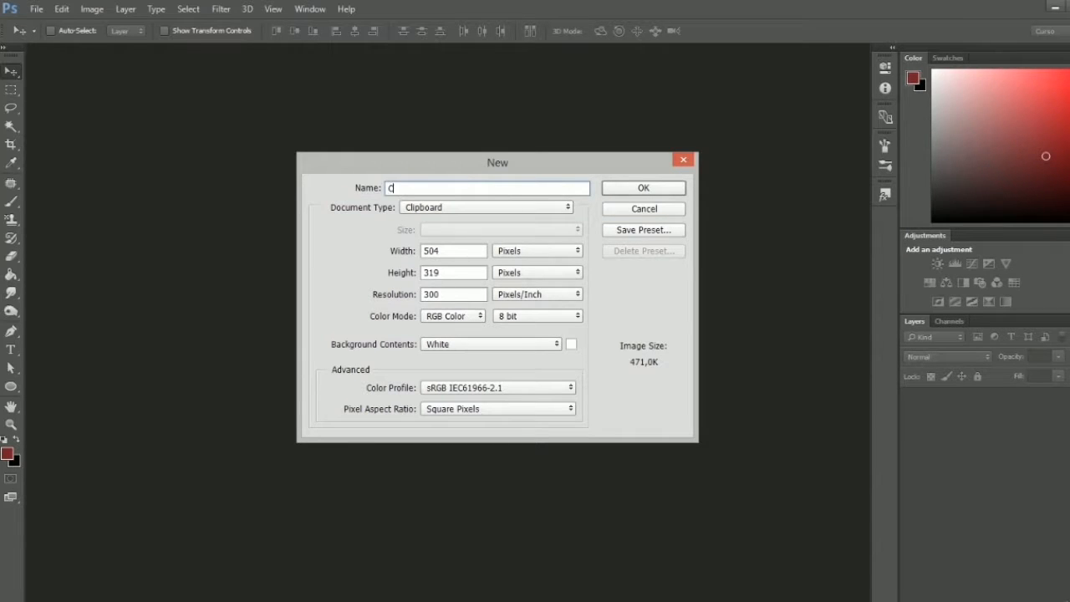
{"action": "type", "text": "Crus"}
{"action": "key", "text": "BackSpace"}
{"action": "key", "text": "BackSpace"}
{"action": "key", "text": "BackSpace"}
{"action": "type", "text": "urso1"}
- Set the new document's type to Film & Video with the HDV/HDTV 720p/29.97 size
{"action": "left_click", "coordinate": [526, 209]}
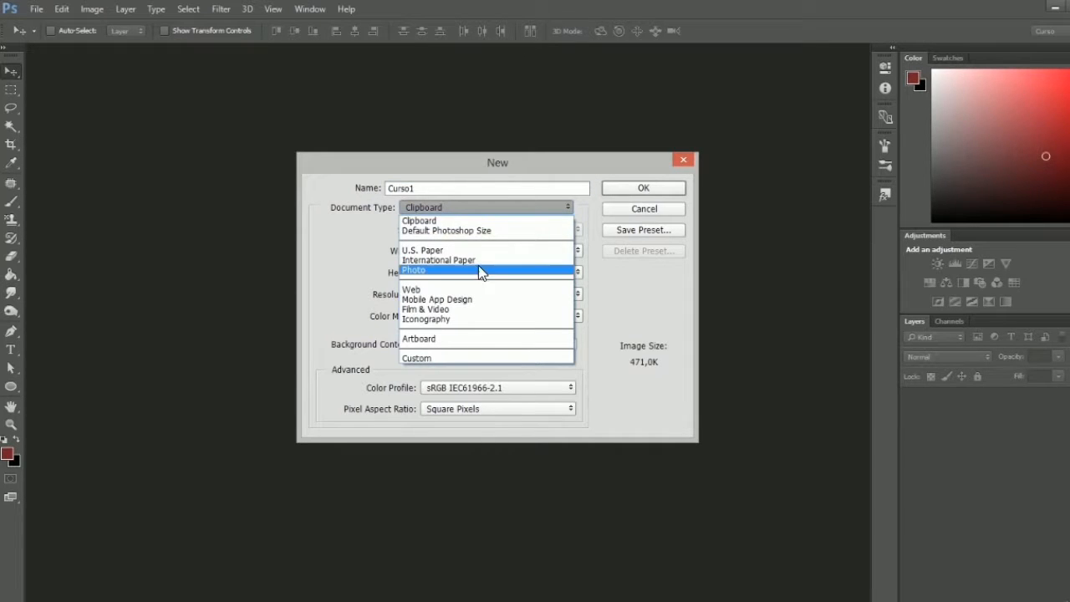
{"action": "left_click", "coordinate": [417, 310]}
{"action": "left_click", "coordinate": [513, 234]}
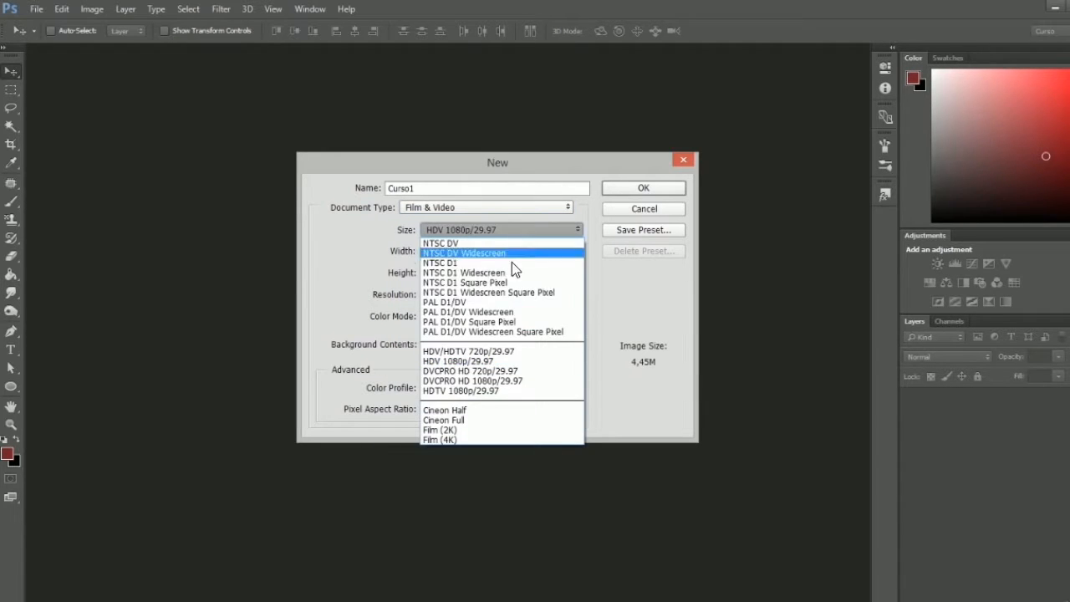
{"action": "left_click", "coordinate": [512, 353]}
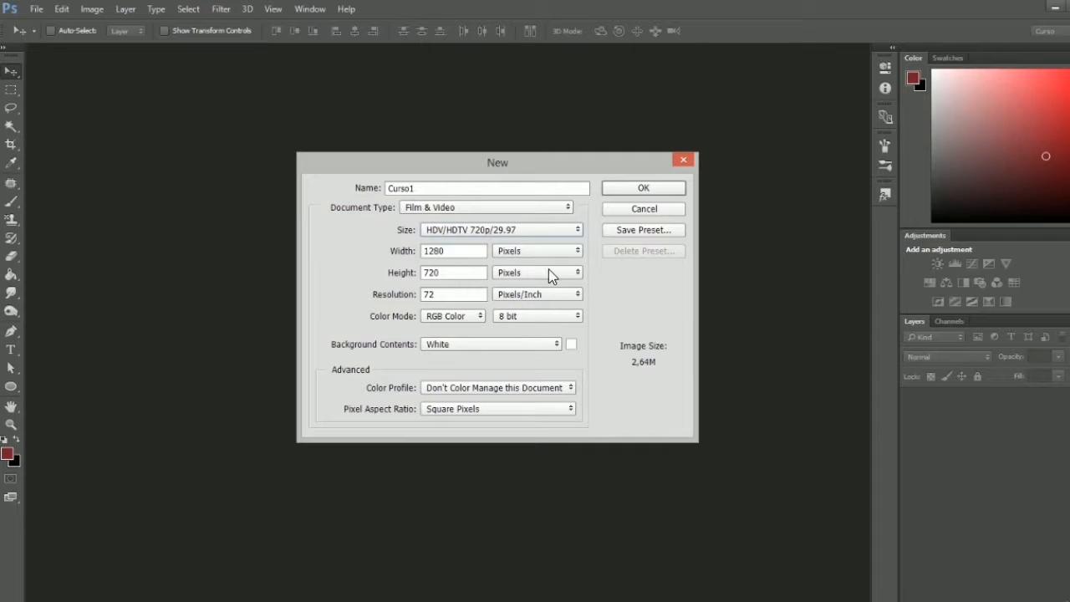
- Set the new document's type to International Paper with the A4 size
{"action": "left_click", "coordinate": [459, 206]}
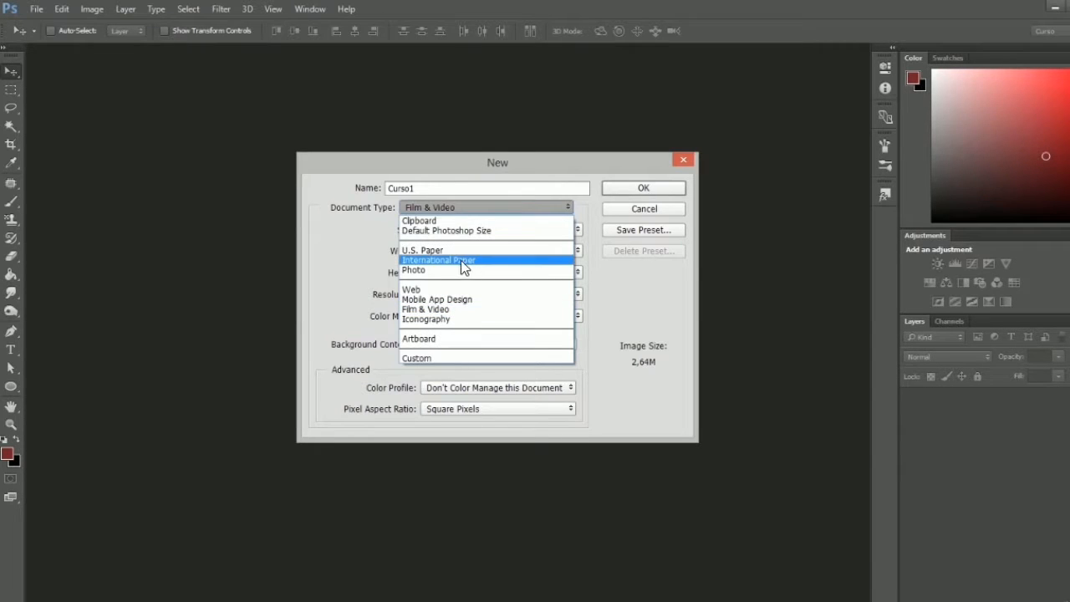
{"action": "left_click", "coordinate": [489, 263]}
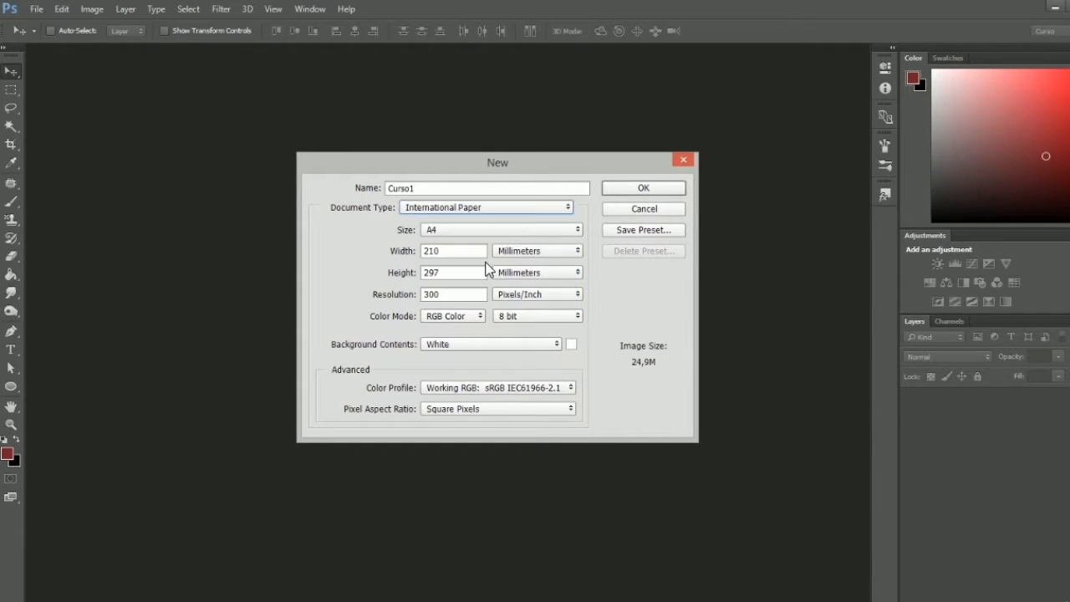
{"action": "left_click", "coordinate": [477, 226]}
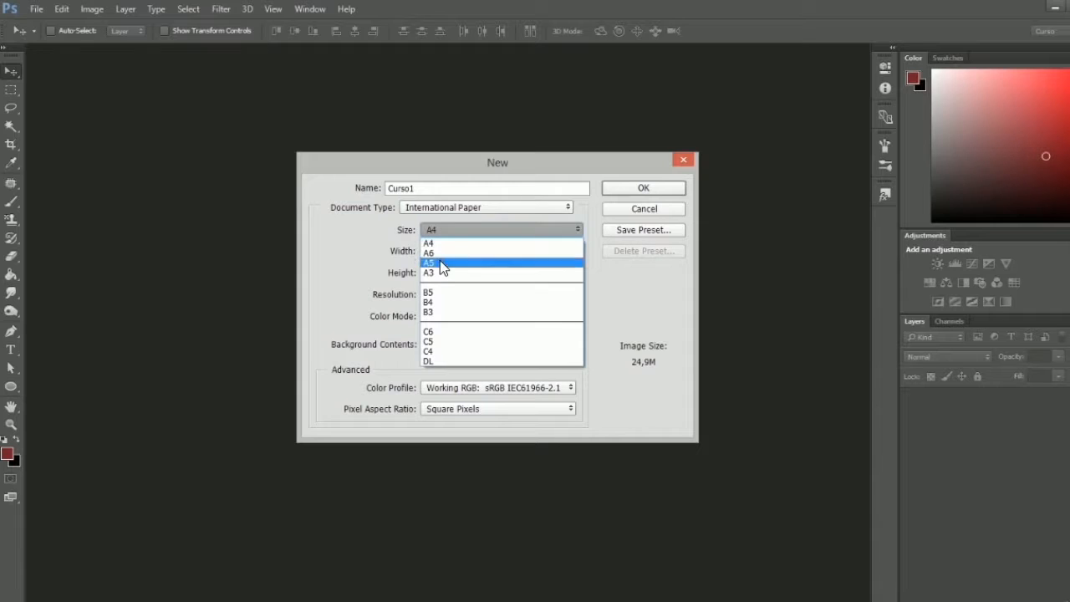
{"action": "left_click", "coordinate": [465, 230]}
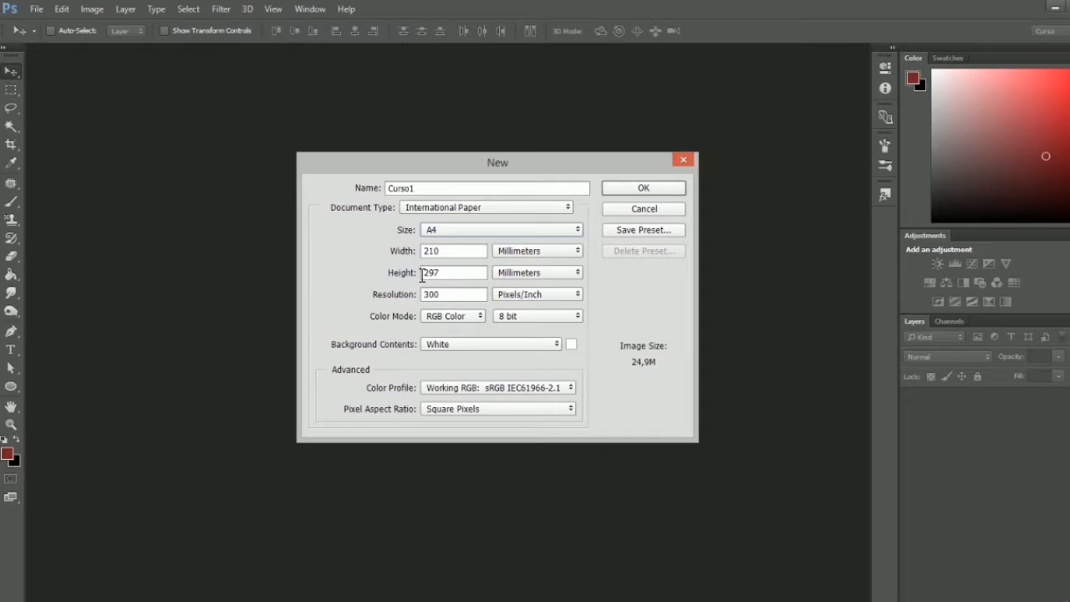
- Switch the new document's width and height units to Centimeters and from there to Pixels
{"action": "left_click", "coordinate": [530, 250]}
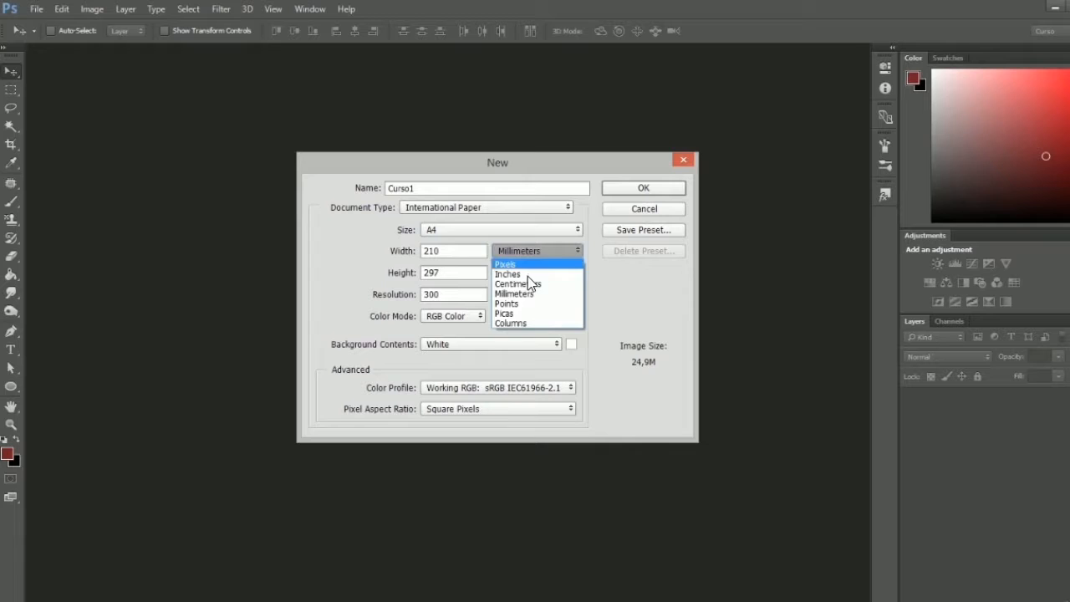
{"action": "left_click", "coordinate": [526, 283]}
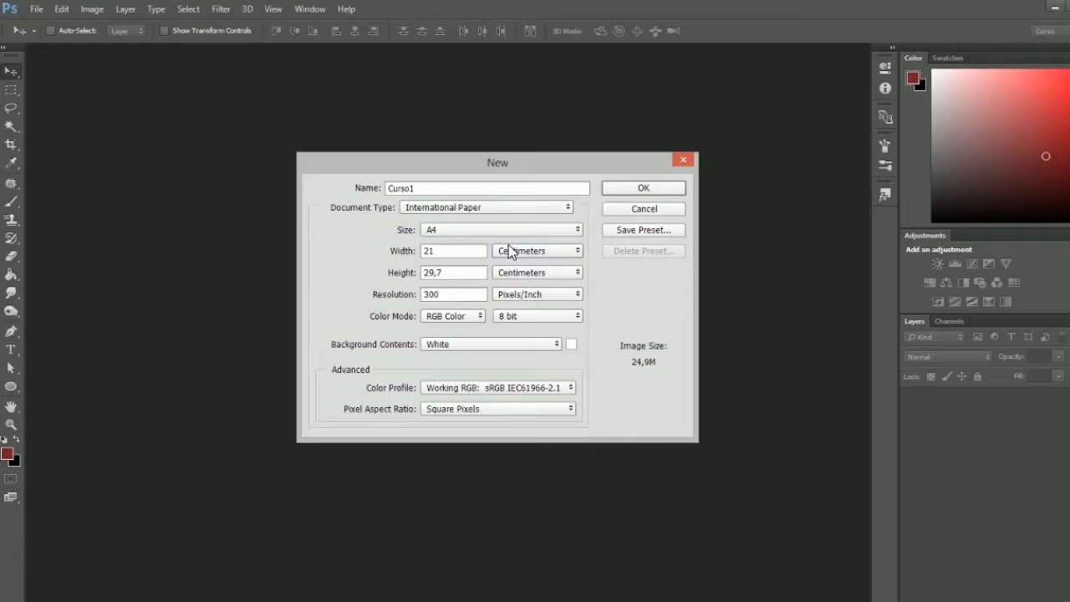
{"action": "left_click", "coordinate": [512, 252]}
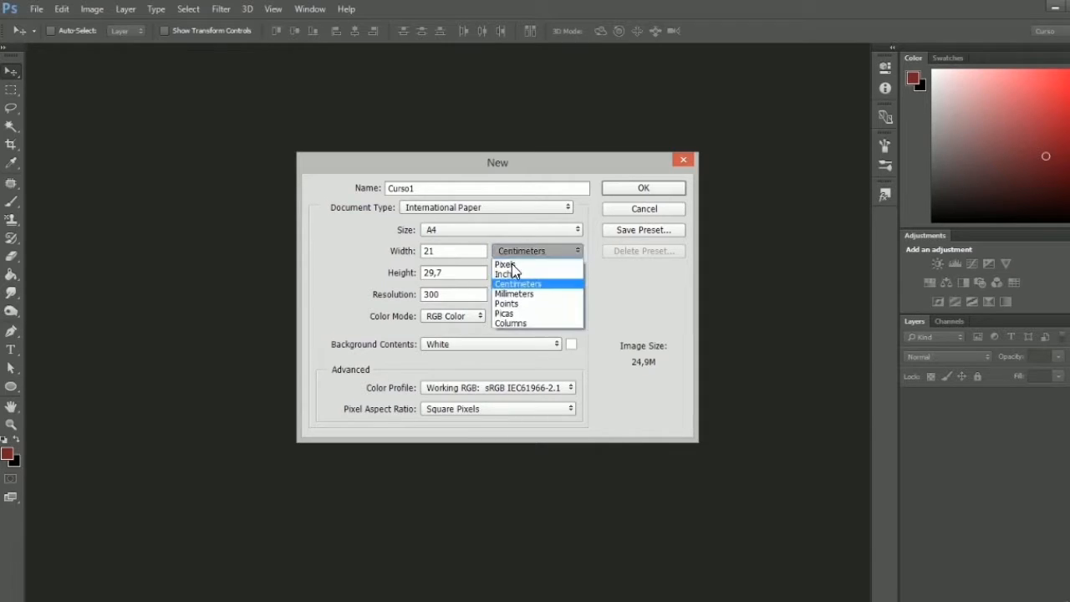
{"action": "left_click", "coordinate": [512, 283]}
{"action": "left_click", "coordinate": [511, 253]}
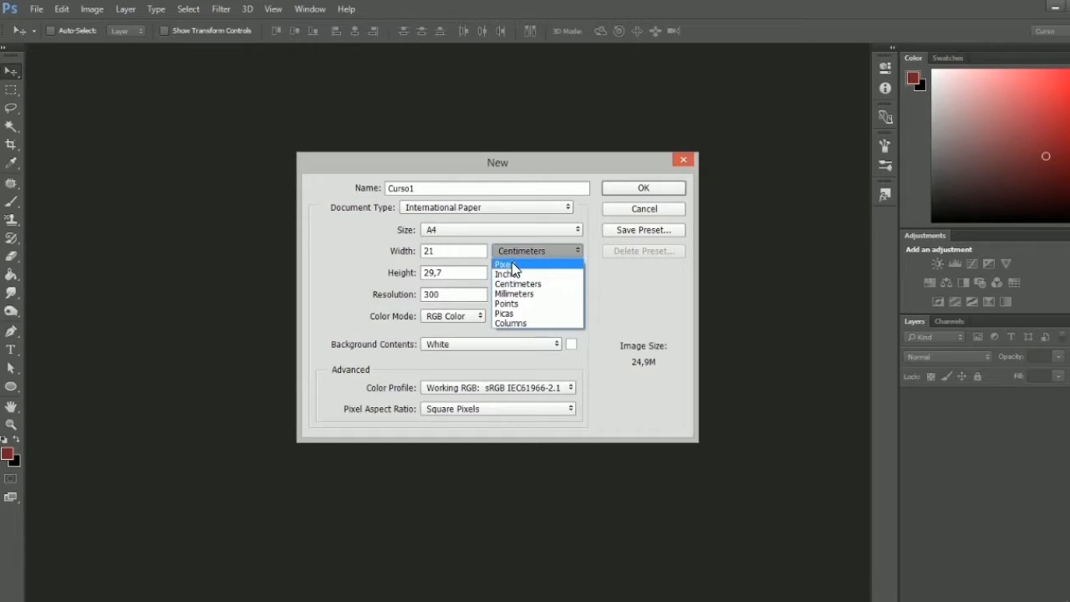
{"action": "left_click", "coordinate": [510, 265]}
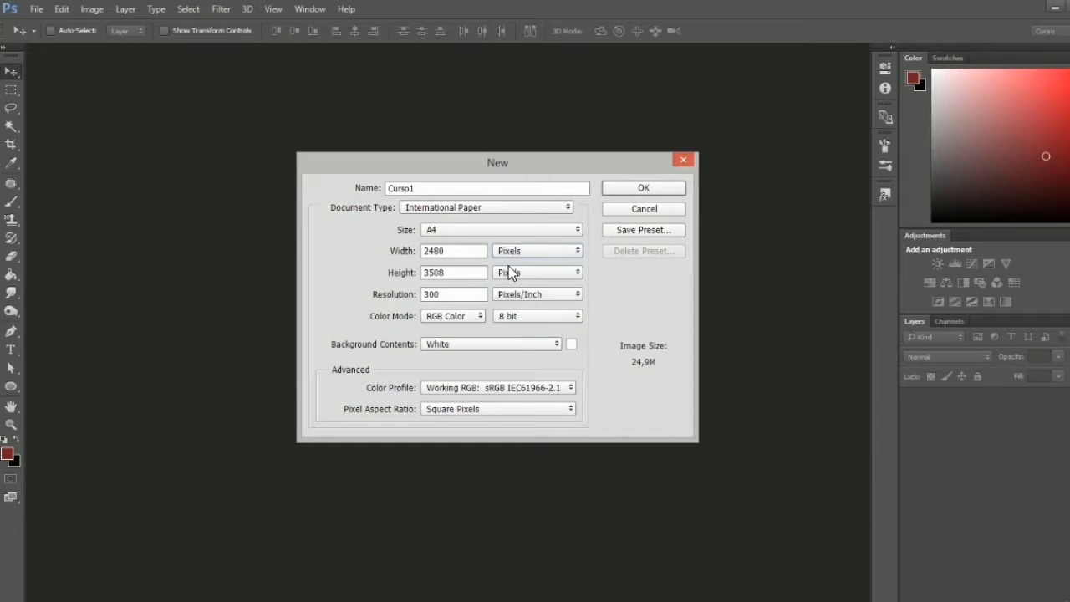
{"action": "mouse_move", "coordinate": [519, 167]}
{"action": "left_mouse_down"}
{"action": "mouse_move", "coordinate": [550, 190]}
{"action": "mouse_move", "coordinate": [518, 165]}
{"action": "left_mouse_up"}
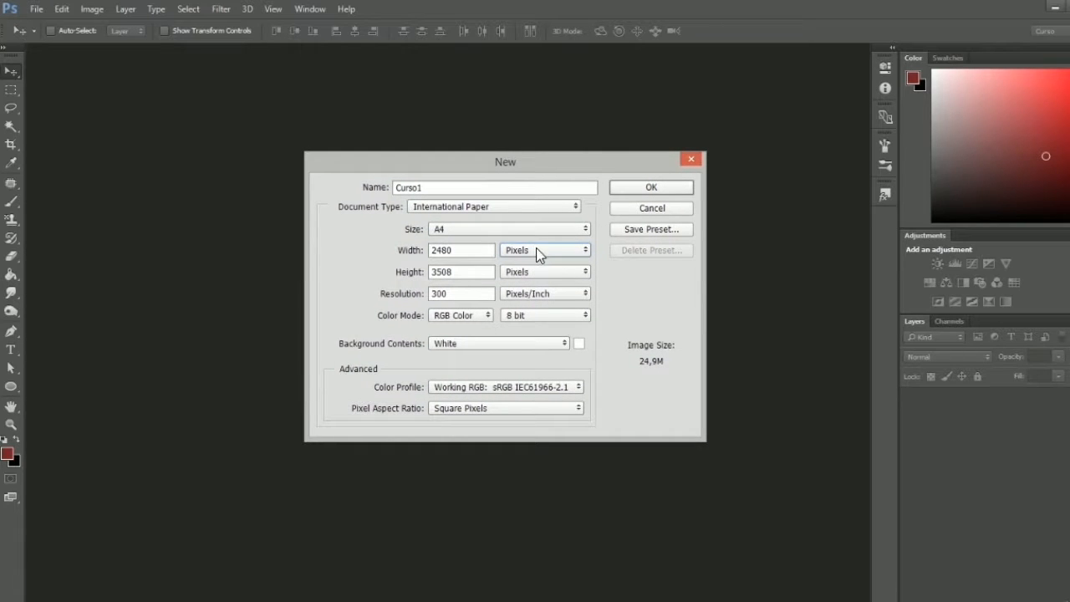
- Set the new document's width and height units to Inches
{"action": "left_click", "coordinate": [529, 252]}
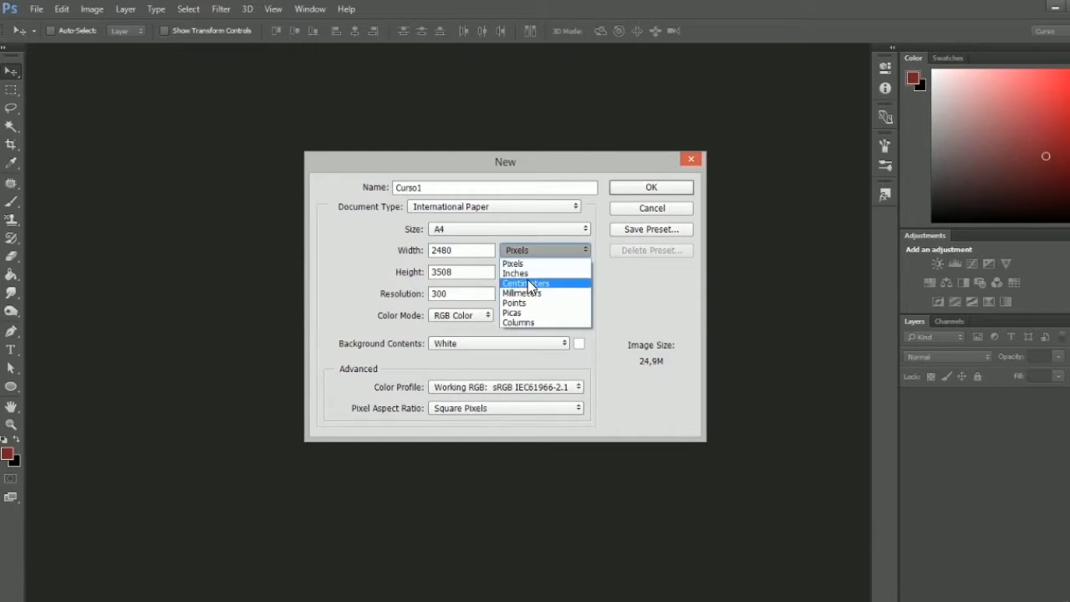
{"action": "left_click", "coordinate": [528, 280]}
{"action": "left_click", "coordinate": [528, 245]}
{"action": "left_click", "coordinate": [527, 270]}
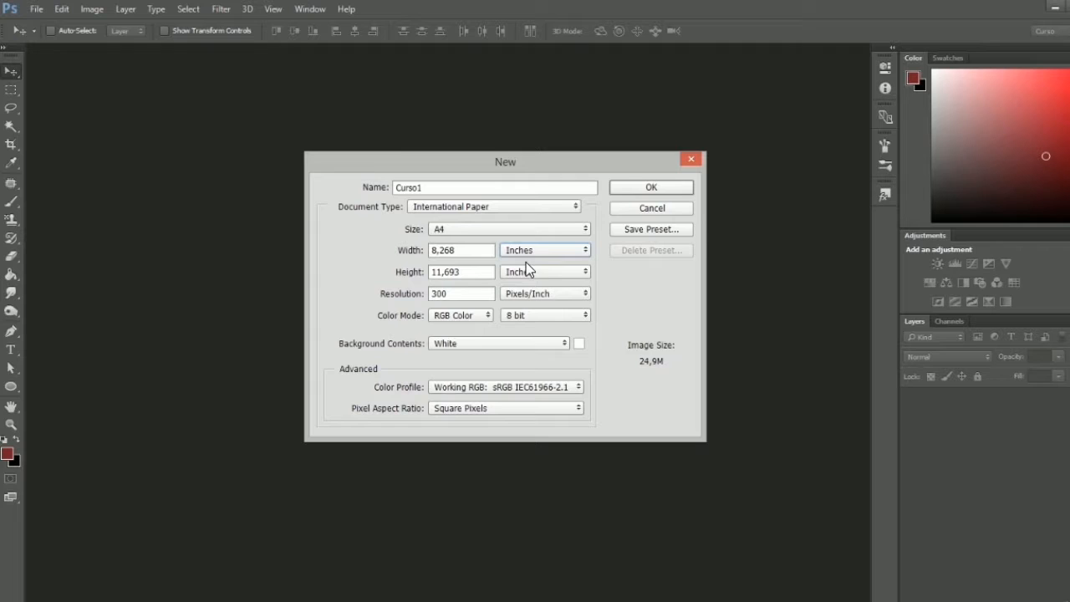
- Try a resolution of 72 pixels/inch for the new document and return it to 300
{"action": "double_click", "coordinate": [473, 294]}
{"action": "type", "text": "72"}
{"action": "double_click", "coordinate": [447, 293]}
{"action": "type", "text": "300"}
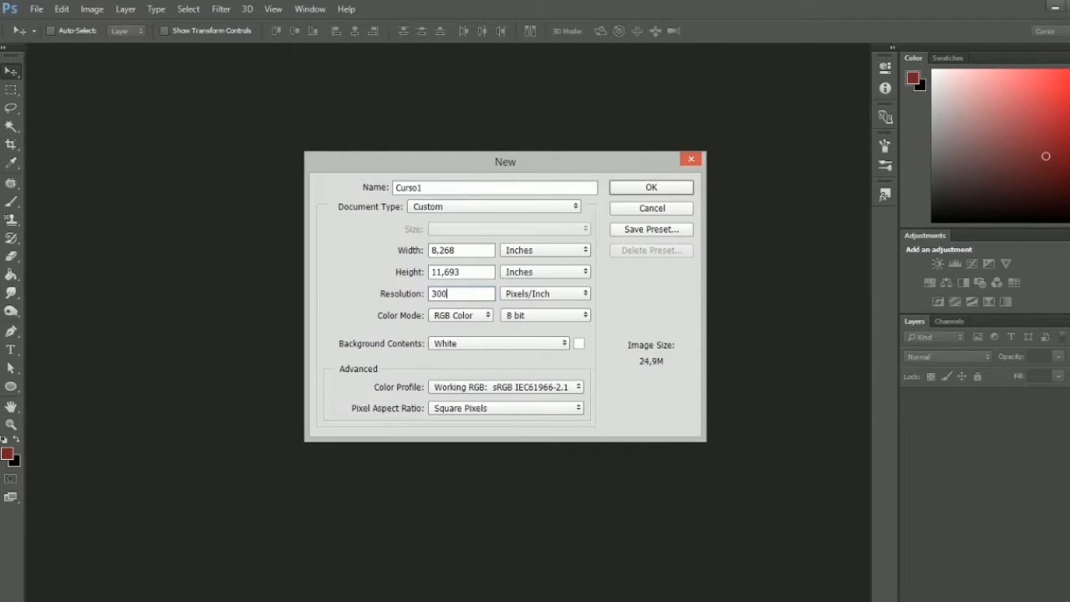
{"action": "left_click_drag", "start_coordinate": [524, 168], "coordinate": [518, 162]}
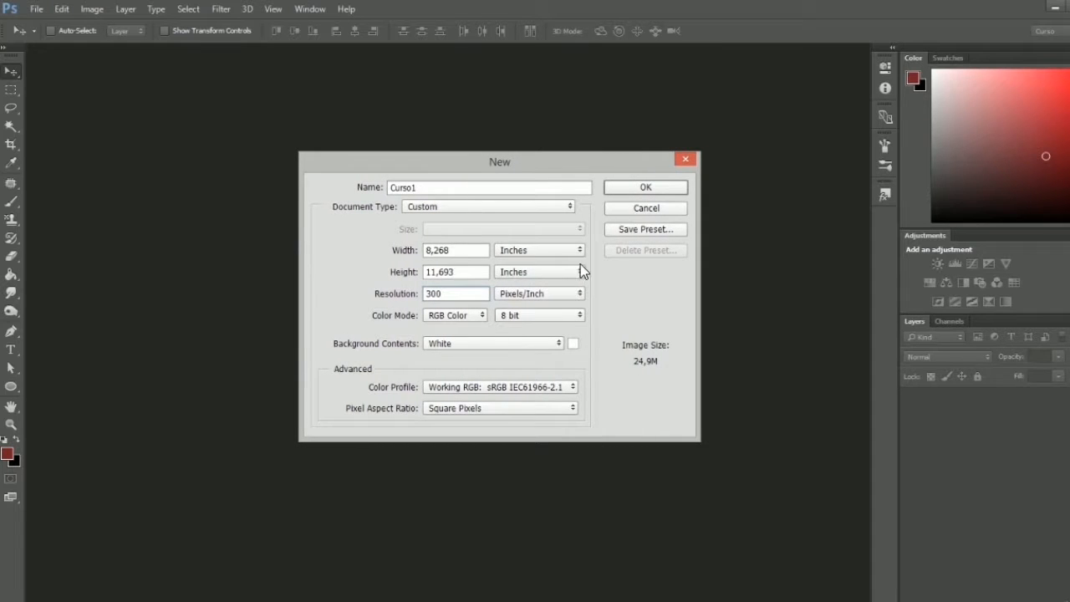
- Examine the available color modes for the new document, keeping RGB Color
{"action": "left_click", "coordinate": [463, 313]}
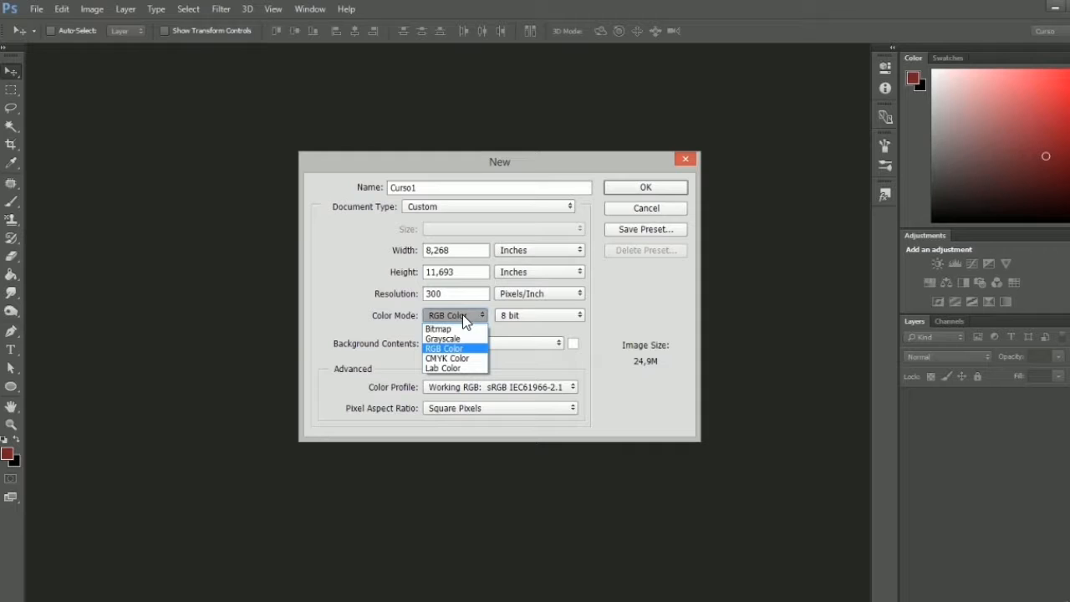
{"action": "left_click", "coordinate": [475, 316]}
{"action": "left_click", "coordinate": [472, 315]}
{"action": "left_click", "coordinate": [474, 315]}
{"action": "left_click", "coordinate": [475, 314]}
{"action": "left_click", "coordinate": [472, 349]}
{"action": "left_click", "coordinate": [471, 317]}
{"action": "left_click", "coordinate": [489, 319]}
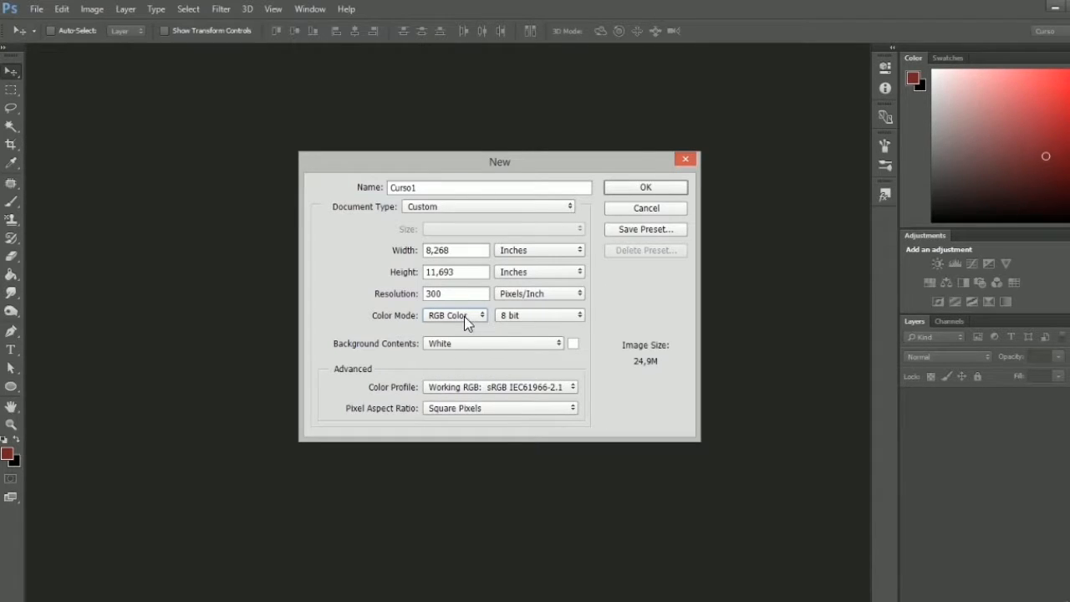
{"action": "left_click", "coordinate": [465, 318]}
{"action": "left_click", "coordinate": [466, 319]}
- Set the document type back to International Paper, keeping the preset's 300 pixels/inch resolution
{"action": "left_click", "coordinate": [481, 207]}
{"action": "left_click", "coordinate": [485, 260]}
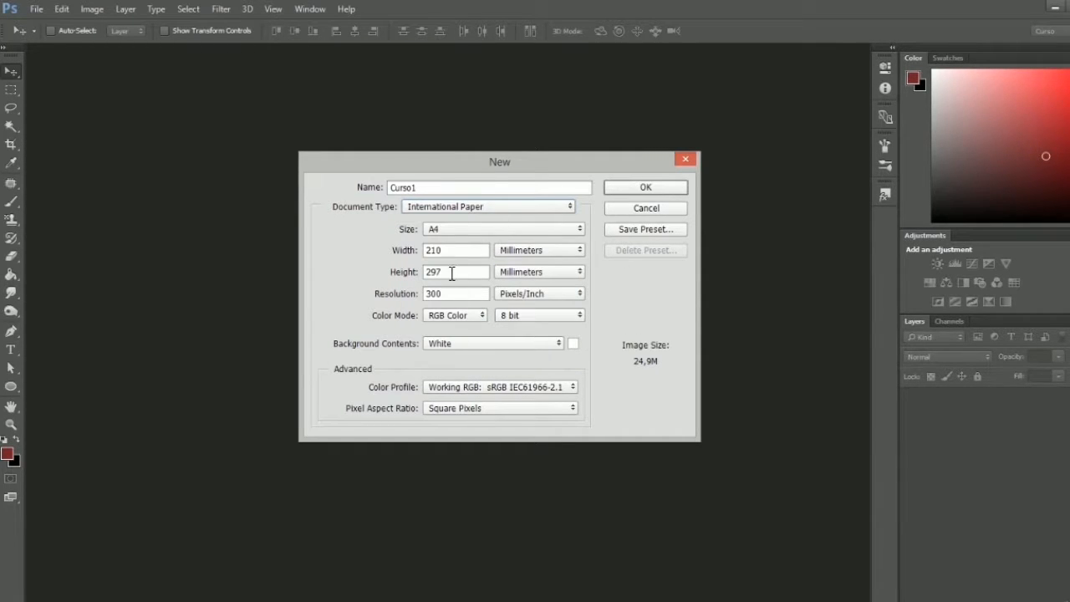
{"action": "left_click_drag", "start_coordinate": [460, 294], "coordinate": [379, 296]}
{"action": "left_click_drag", "start_coordinate": [463, 294], "coordinate": [426, 295]}
{"action": "left_click", "coordinate": [460, 297]}
{"action": "left_click", "coordinate": [462, 297]}
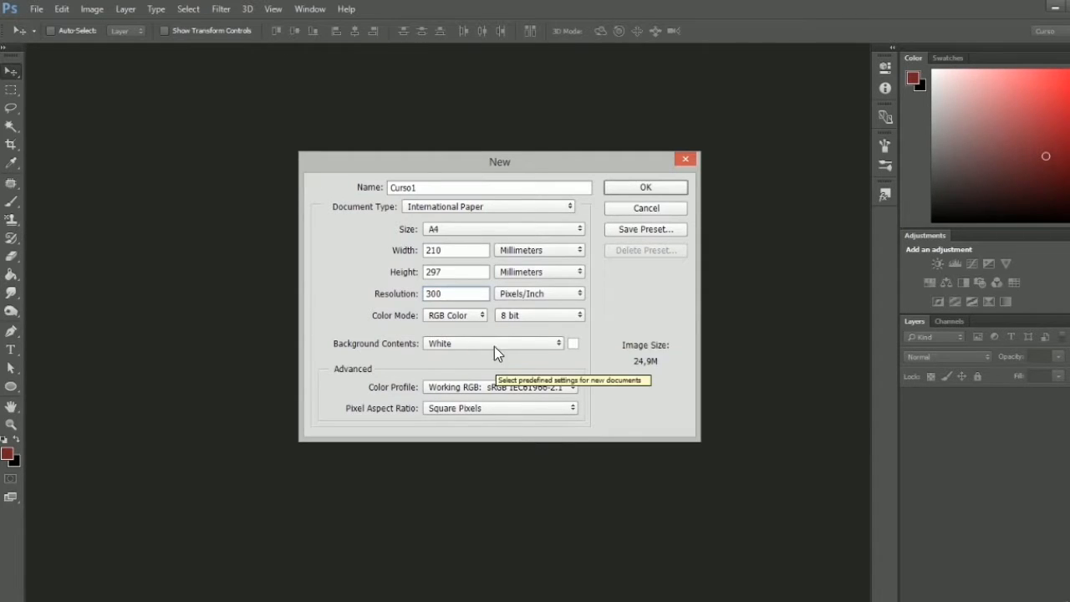
- Try Background Color and Transparent as the new document's background contents
{"action": "left_click", "coordinate": [475, 345]}
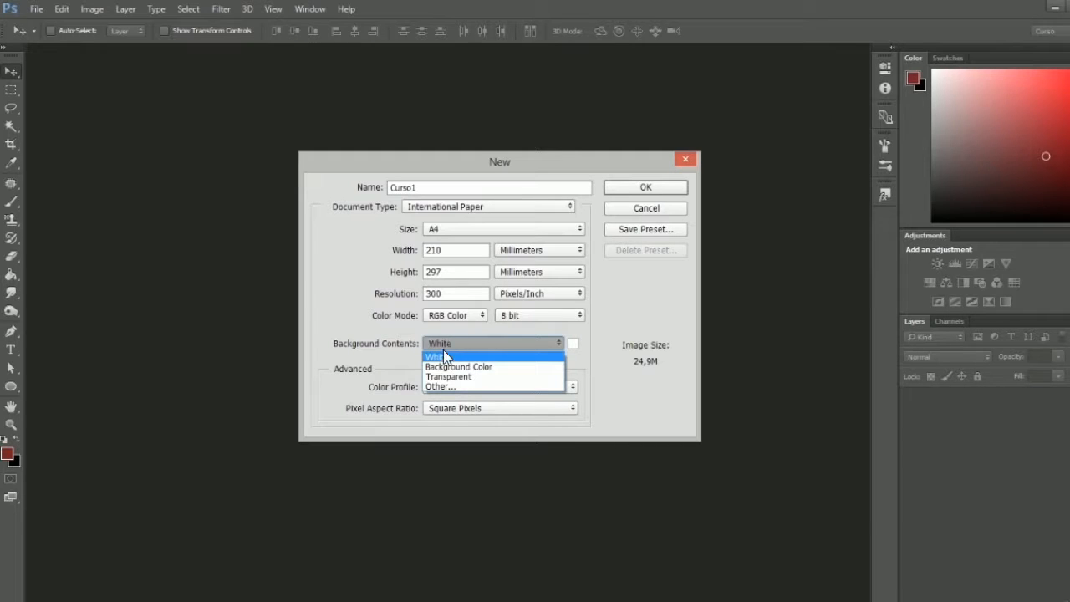
{"action": "left_click", "coordinate": [462, 367]}
{"action": "left_click", "coordinate": [556, 344]}
{"action": "left_click", "coordinate": [449, 378]}
- Try the custom color dcdcdc as the background contents and switch back to Background Color
{"action": "left_click", "coordinate": [475, 343]}
{"action": "left_click", "coordinate": [456, 385]}
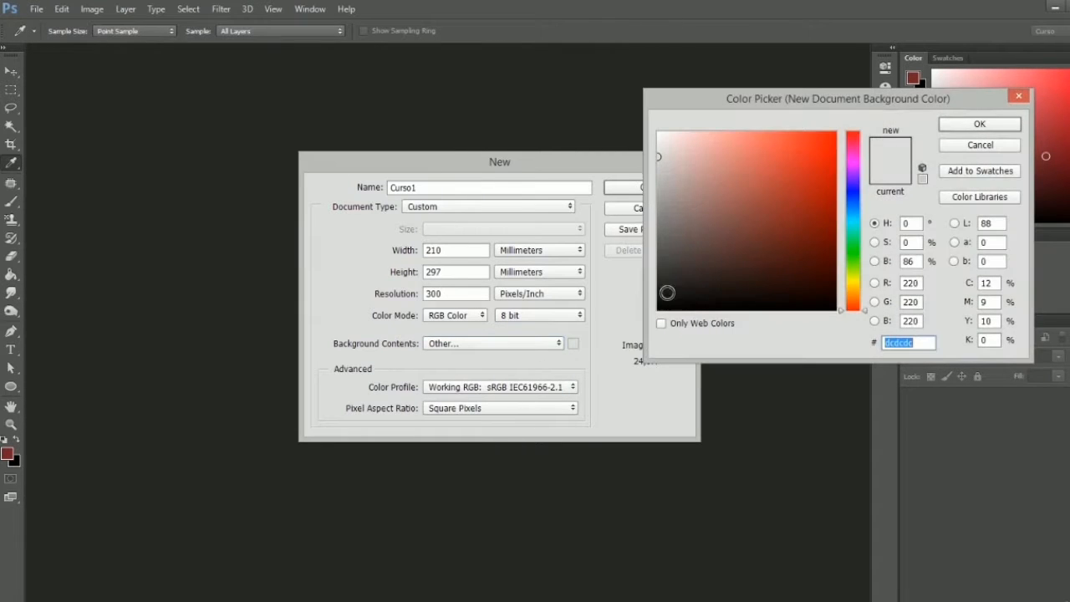
{"action": "key", "text": "Return"}
{"action": "left_click", "coordinate": [502, 343]}
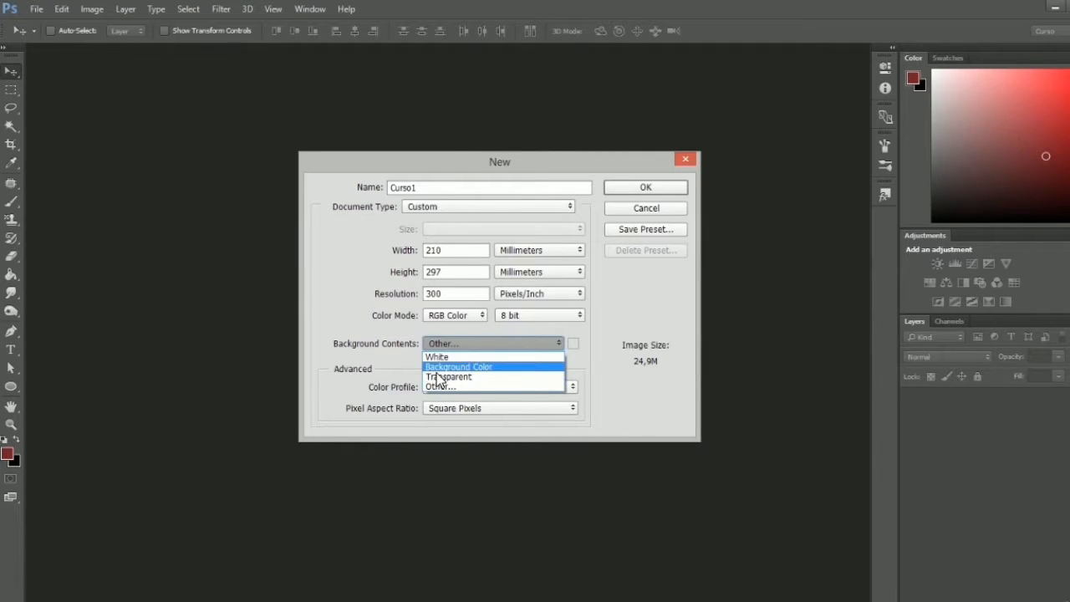
{"action": "left_click", "coordinate": [452, 368]}
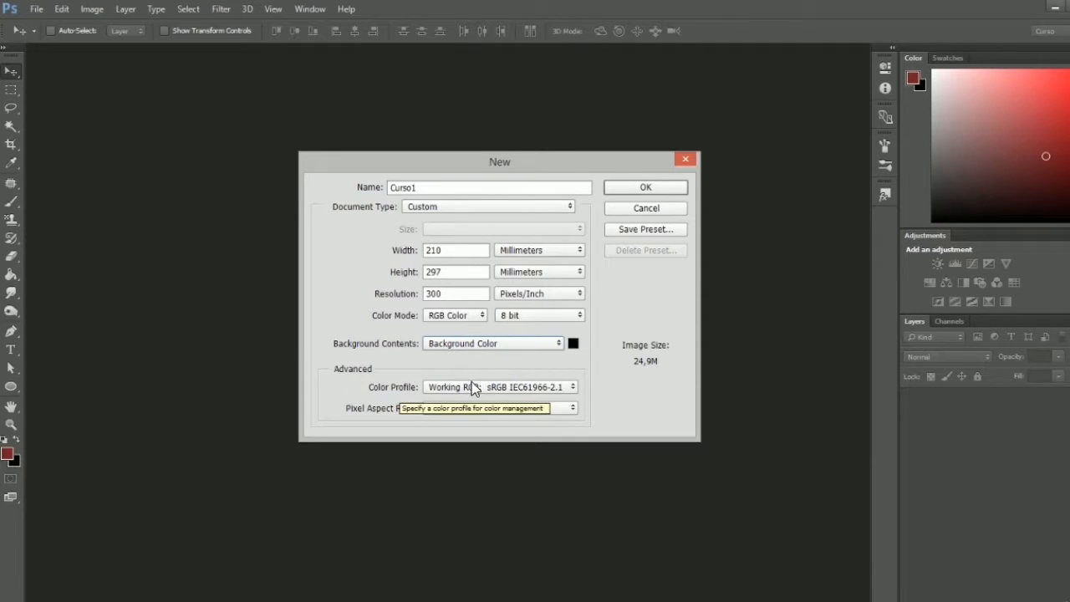
- Look through the color profiles and pixel aspect ratios for the new document, keeping Working RGB and Square Pixels
{"action": "left_click", "coordinate": [473, 387]}
{"action": "scroll", "coordinate": [554, 243], "scroll_direction": "down", "scroll_amount": 7}
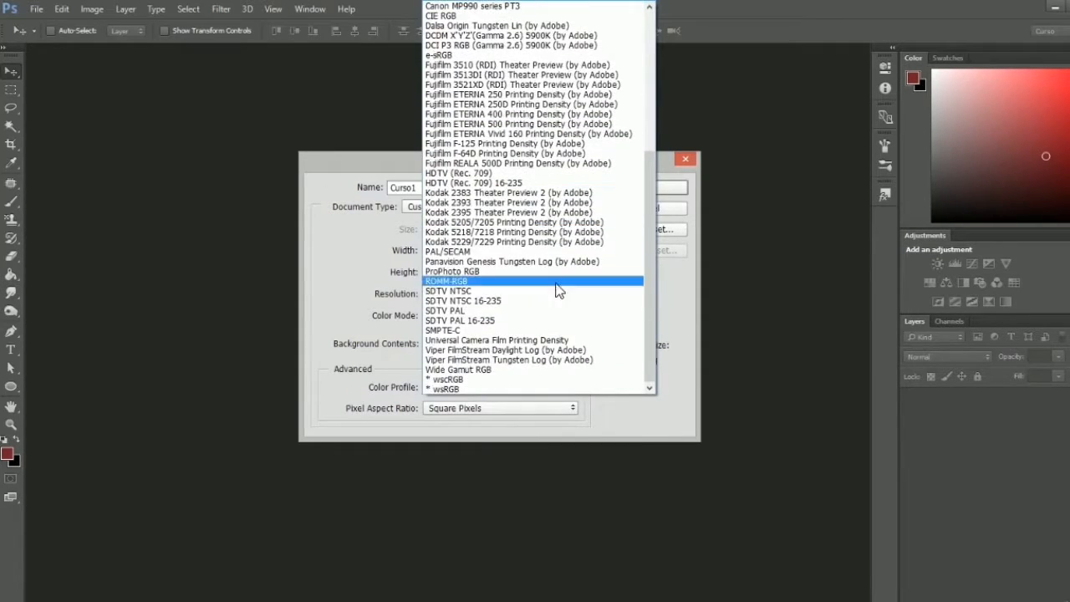
{"action": "scroll", "coordinate": [564, 341], "scroll_direction": "up", "scroll_amount": 7}
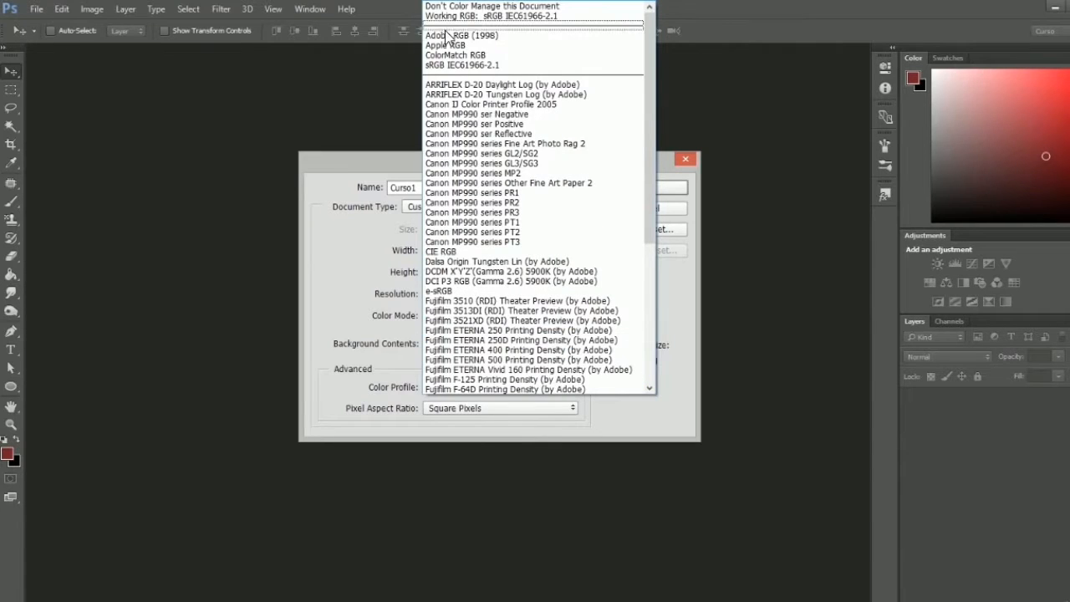
{"action": "left_click", "coordinate": [363, 386]}
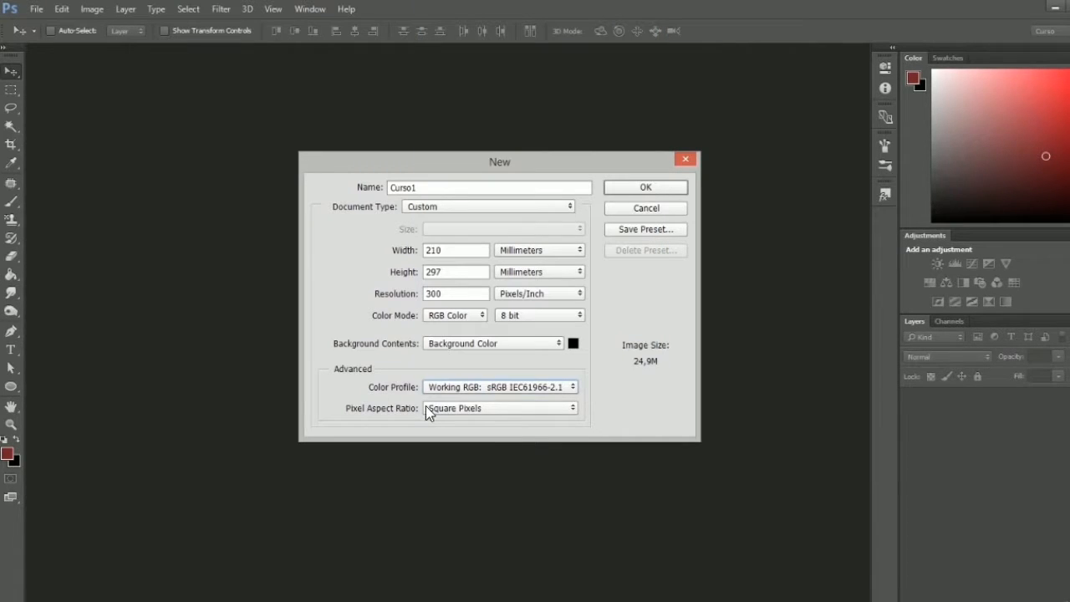
{"action": "left_click", "coordinate": [431, 408]}
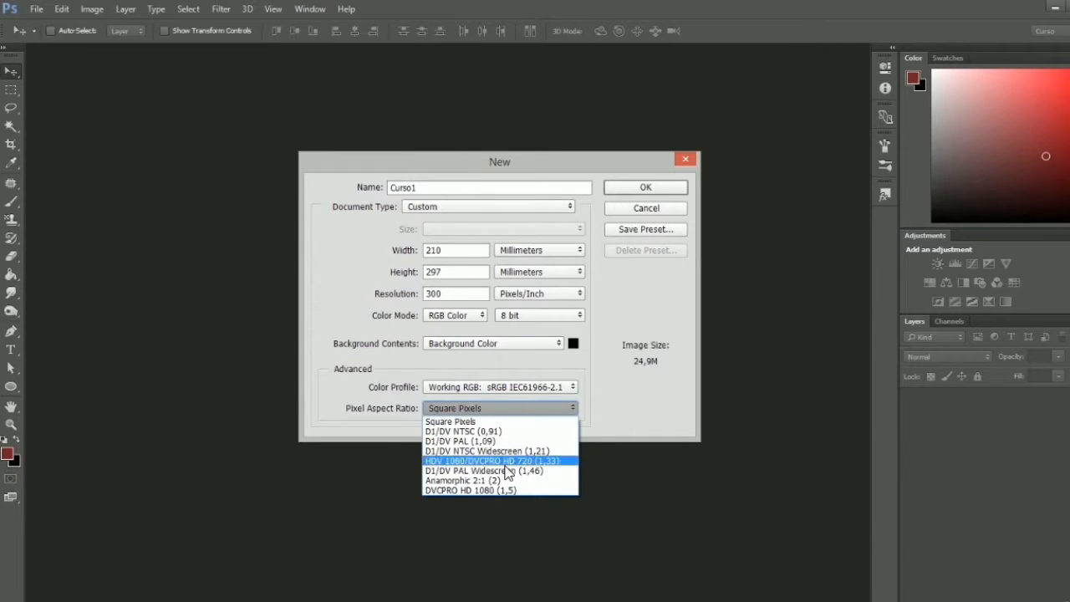
{"action": "left_click", "coordinate": [433, 422]}
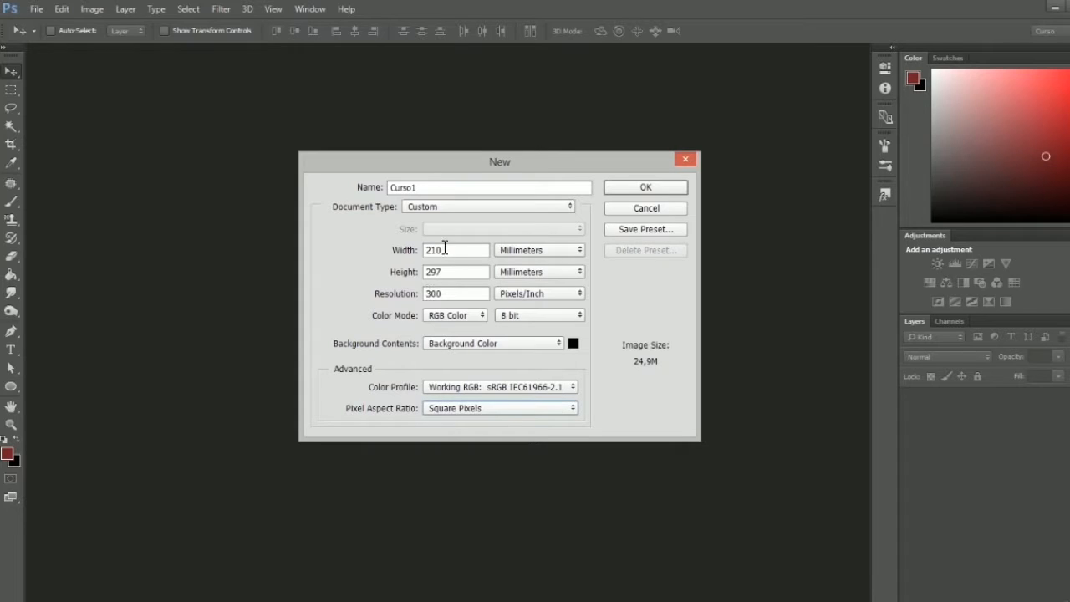
- Restore the International Paper A4 preset and create the Curso1 document
{"action": "left_click", "coordinate": [502, 252]}
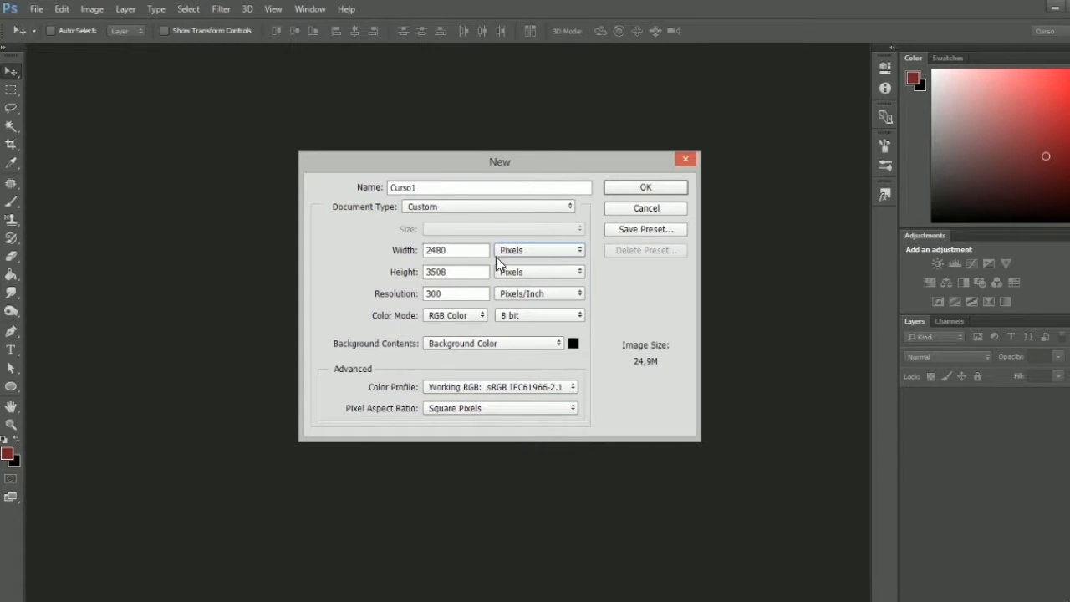
{"action": "left_click", "coordinate": [481, 206]}
{"action": "left_click", "coordinate": [468, 261]}
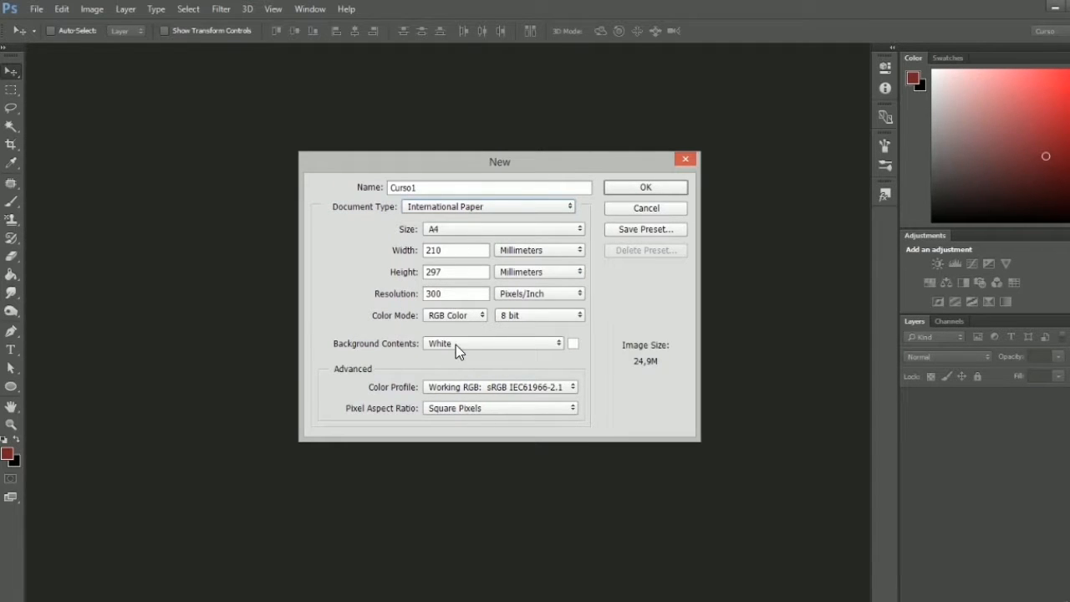
{"action": "left_click", "coordinate": [620, 184]}
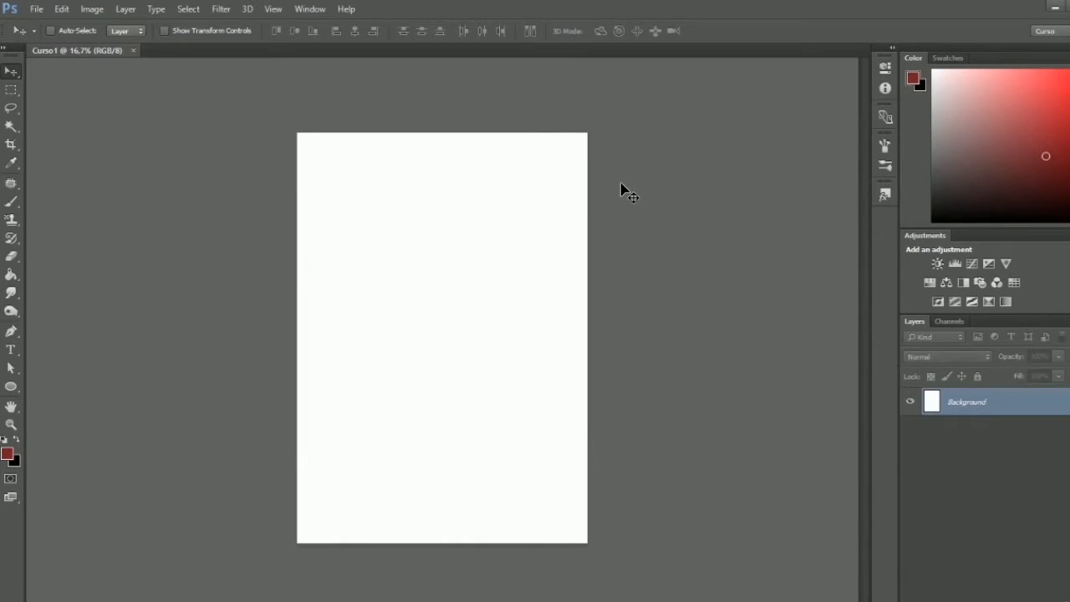
- Rotate the Curso1 canvas 90° clockwise
{"action": "left_click", "coordinate": [36, 10]}
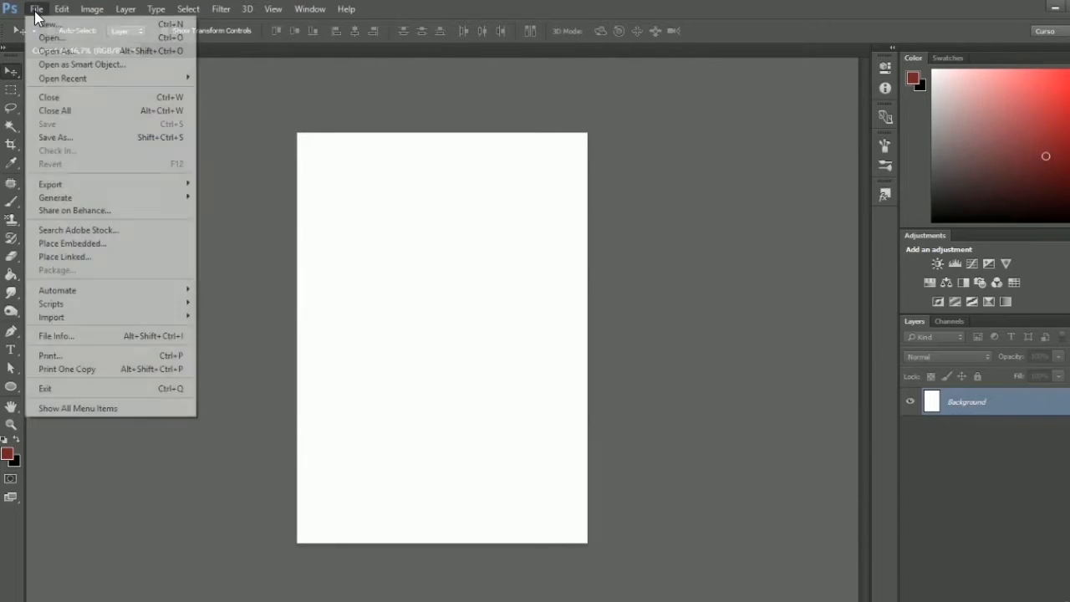
{"action": "left_click", "coordinate": [94, 11]}
{"action": "mouse_move", "coordinate": [62, 9]}
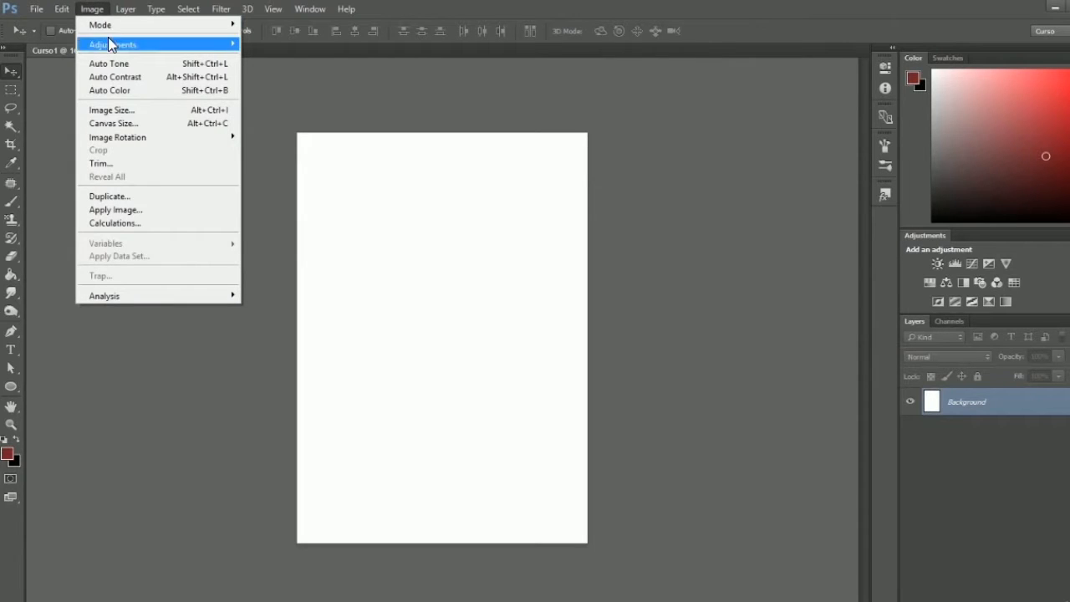
{"action": "left_click", "coordinate": [109, 123]}
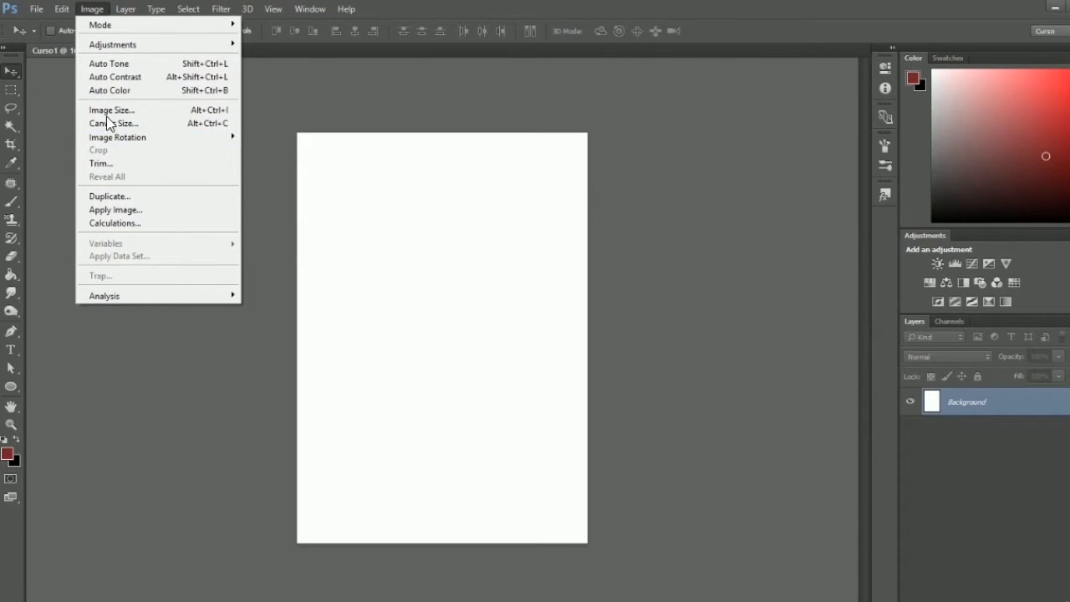
{"action": "left_click", "coordinate": [91, 9]}
{"action": "left_click", "coordinate": [91, 9]}
{"action": "mouse_move", "coordinate": [146, 142]}
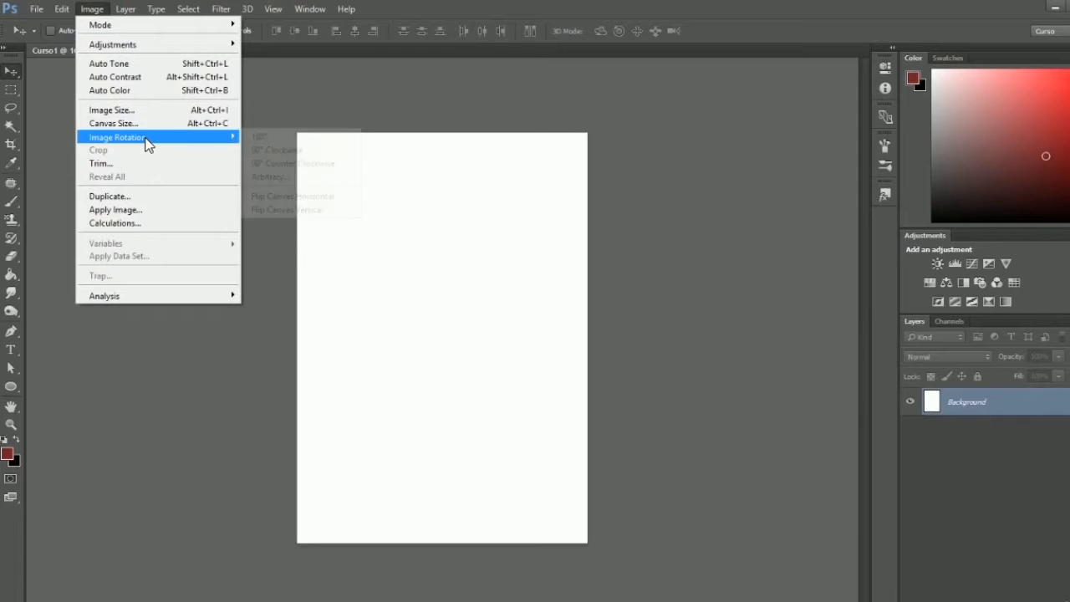
{"action": "left_click", "coordinate": [313, 153]}
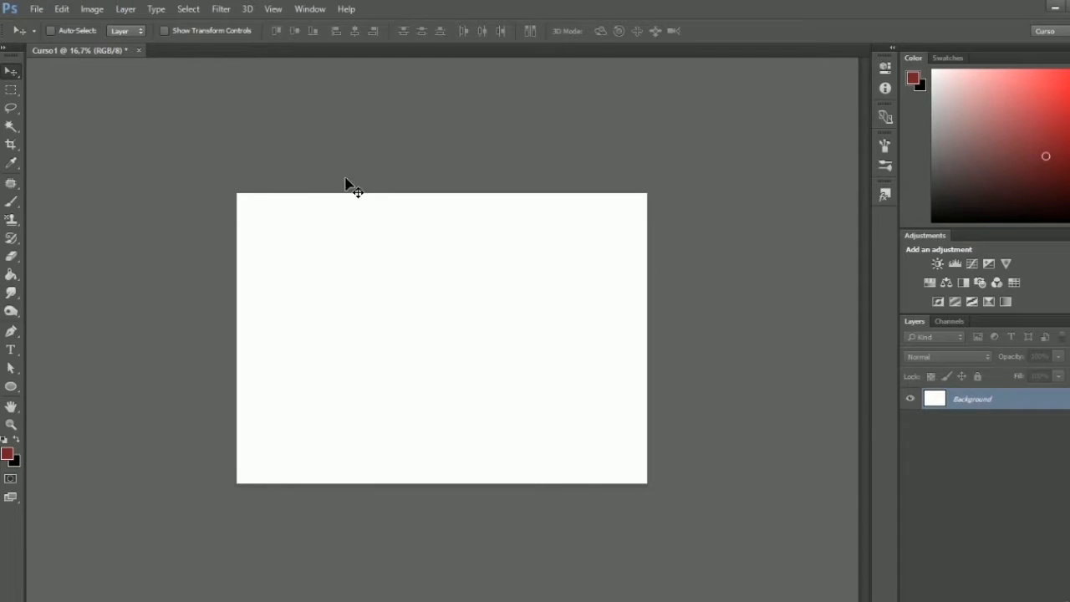
{"action": "left_click", "coordinate": [37, 9]}
{"action": "left_click", "coordinate": [38, 22]}
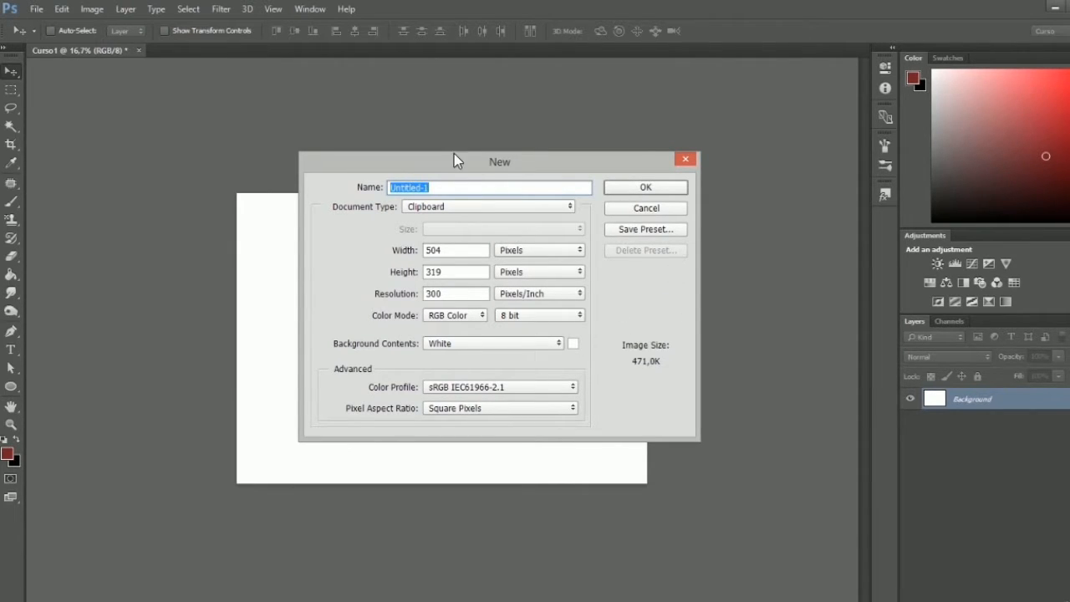
{"action": "left_click", "coordinate": [685, 159]}
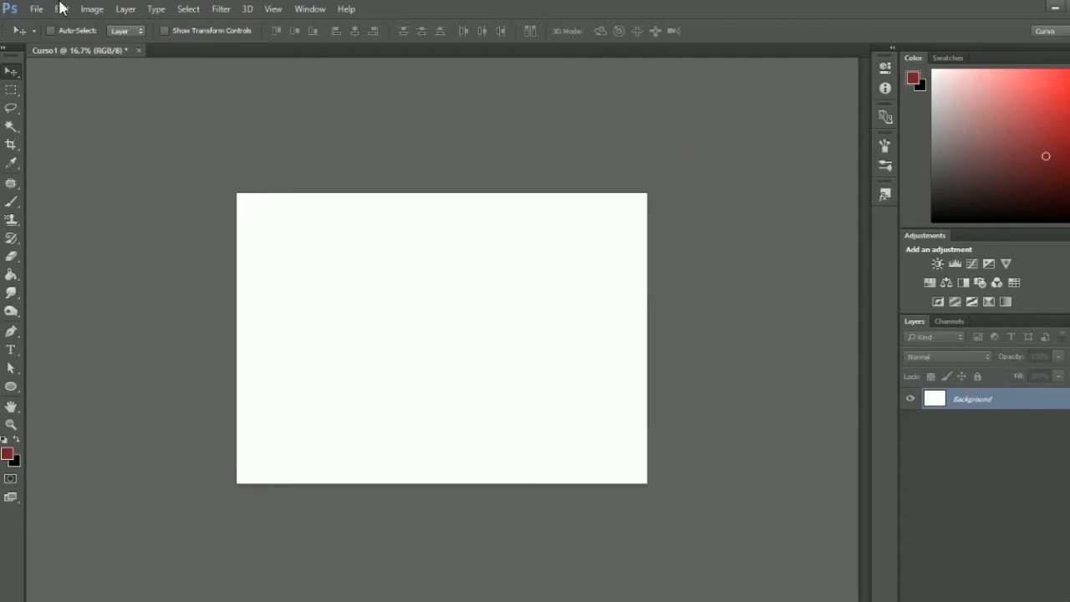
{"action": "left_click", "coordinate": [92, 9]}
{"action": "mouse_move", "coordinate": [138, 136]}
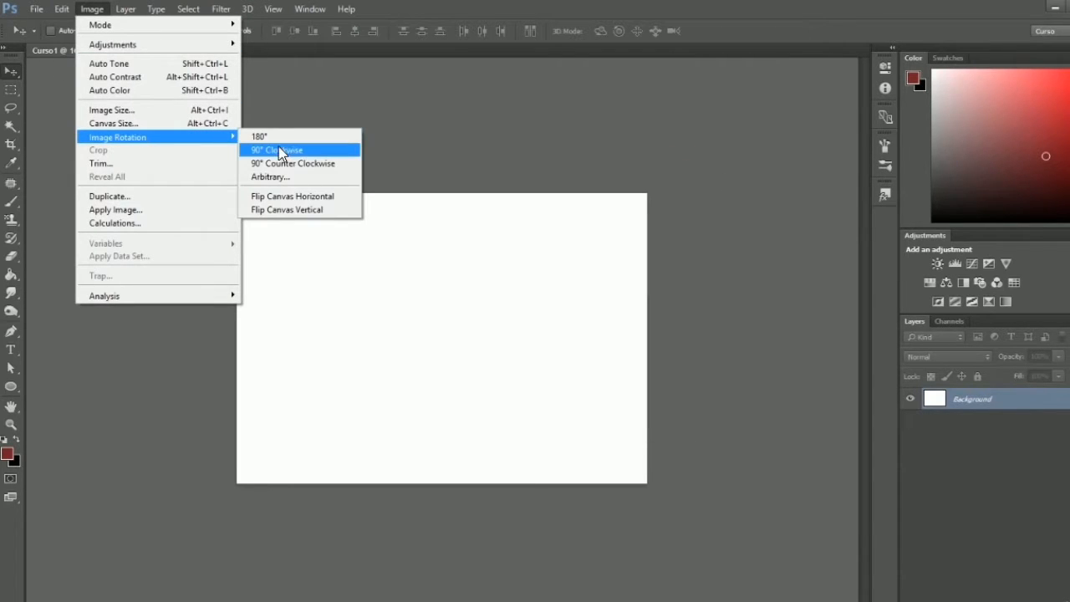
{"action": "left_click", "coordinate": [90, 10]}
{"action": "left_click", "coordinate": [90, 12]}
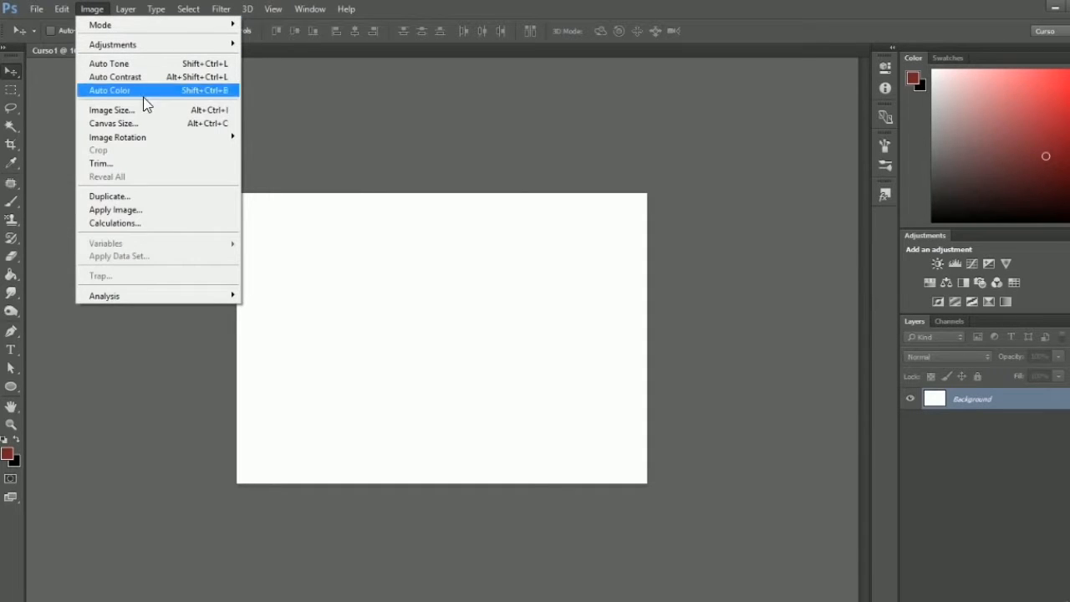
- Set the image width to 2500 pixels with proportions linked, and raise it in small increments past 2547
{"action": "left_click", "coordinate": [104, 113]}
{"action": "left_click_drag", "start_coordinate": [246, 167], "coordinate": [287, 164]}
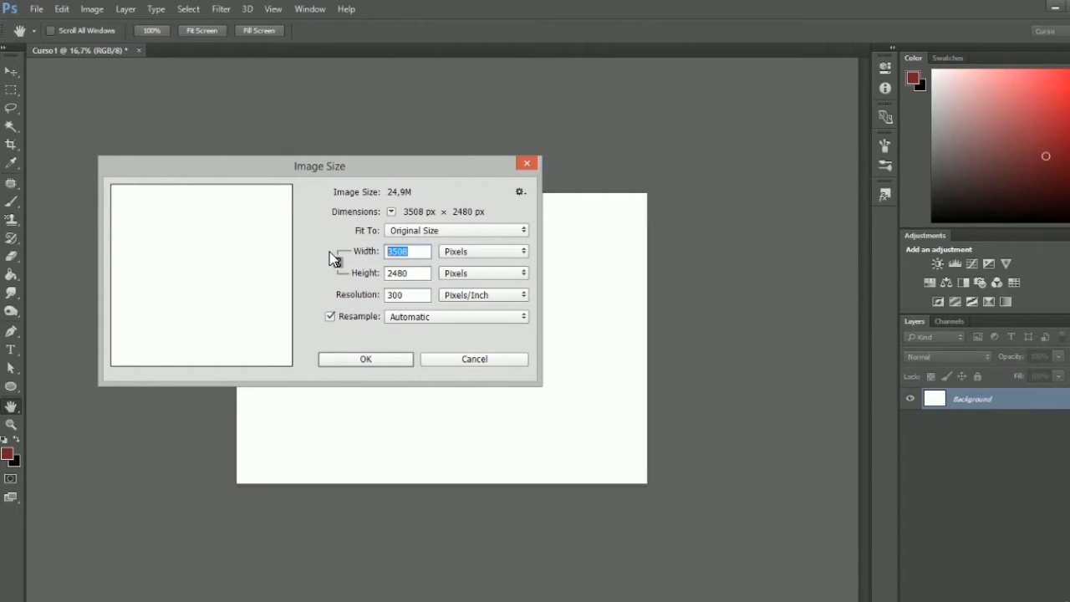
{"action": "type", "text": "2500"}
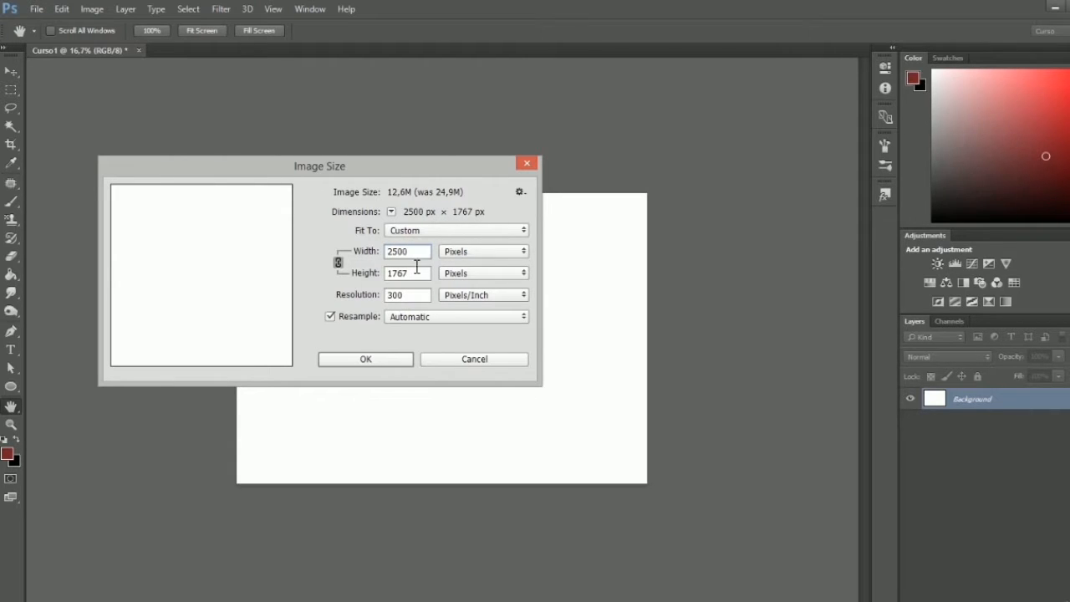
{"action": "scroll", "coordinate": [419, 252], "scroll_direction": "up", "scroll_amount": 20}
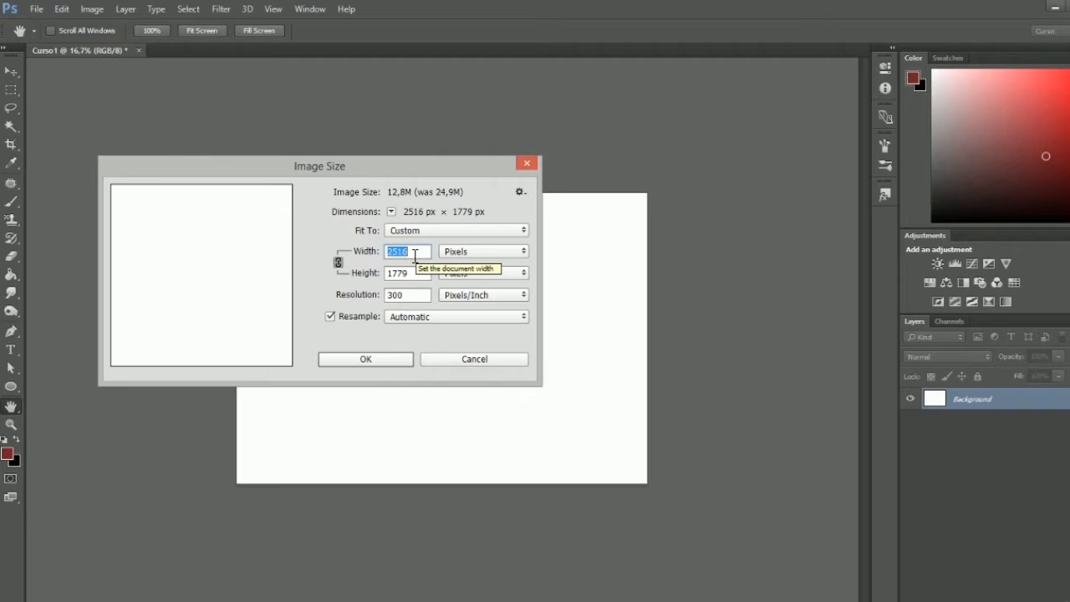
{"action": "scroll", "coordinate": [415, 256], "scroll_direction": "up", "scroll_amount": 20}
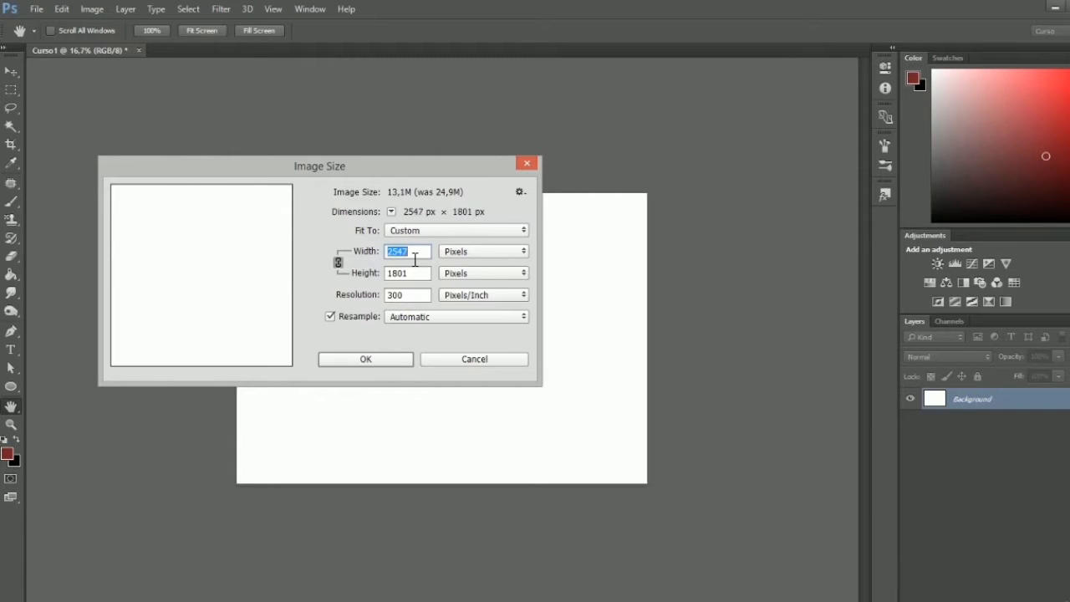
{"action": "scroll", "coordinate": [415, 260], "scroll_direction": "up", "scroll_amount": 16}
- Unlink the image width from the height and raise only the width to 2587 pixels
{"action": "left_click", "coordinate": [338, 264]}
{"action": "key", "text": "Up"}
{"action": "key", "text": "Up"}
{"action": "key", "text": "Up"}
{"action": "key", "text": "Up"}
{"action": "key", "text": "Up"}
{"action": "key", "text": "Up"}
{"action": "key", "text": "Up"}
{"action": "key", "text": "Up"}
{"action": "key", "text": "Up"}
{"action": "key", "text": "Up"}
{"action": "key", "text": "Up"}
{"action": "key", "text": "Up"}
{"action": "key", "text": "Up"}
{"action": "key", "text": "Up"}
{"action": "key", "text": "Up"}
{"action": "key", "text": "Up"}
{"action": "key", "text": "Up"}
{"action": "key", "text": "Up"}
{"action": "key", "text": "Up"}
{"action": "key", "text": "Up"}
{"action": "key", "text": "Up"}
{"action": "key", "text": "Up"}
{"action": "key", "text": "Up"}
{"action": "key", "text": "Up"}
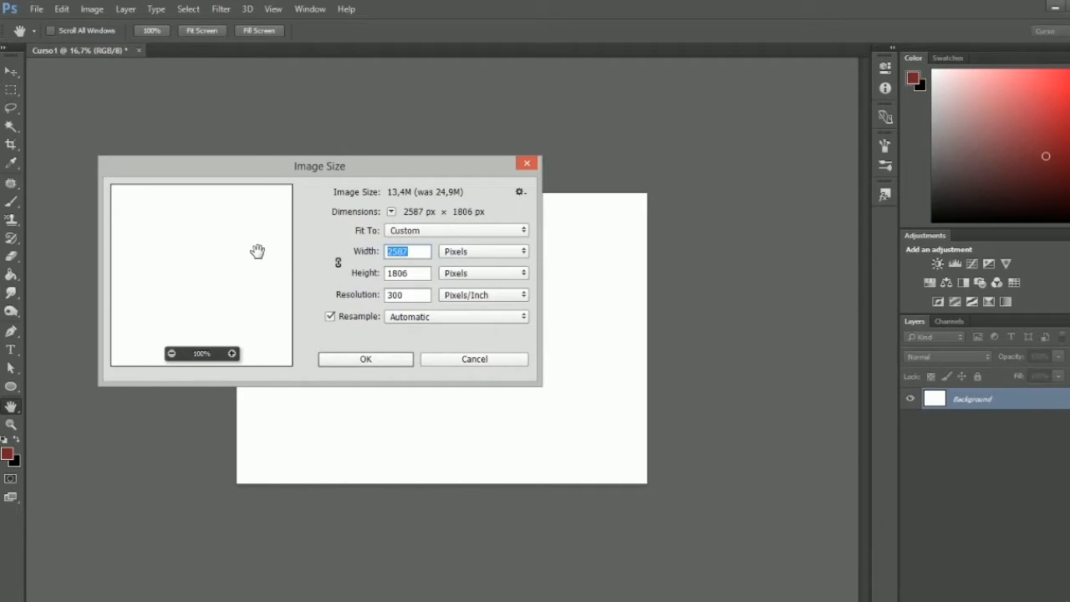
- Resize the image to 2500 by 2500 pixels and return to the Move tool
{"action": "type", "text": "2"}
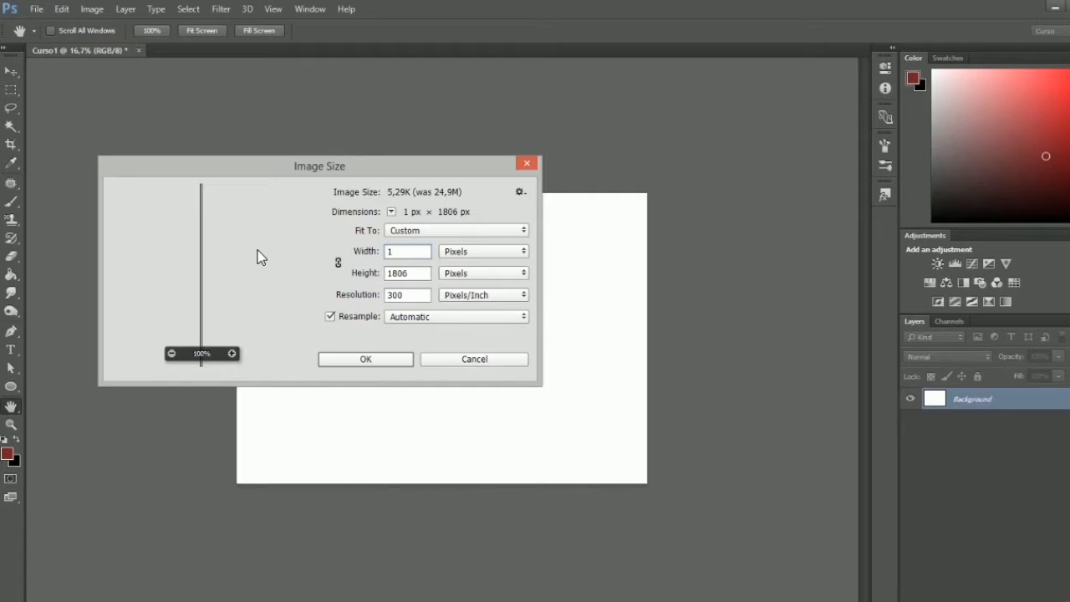
{"action": "type", "text": "500"}
{"action": "key", "text": "Tab"}
{"action": "key", "text": "Tab"}
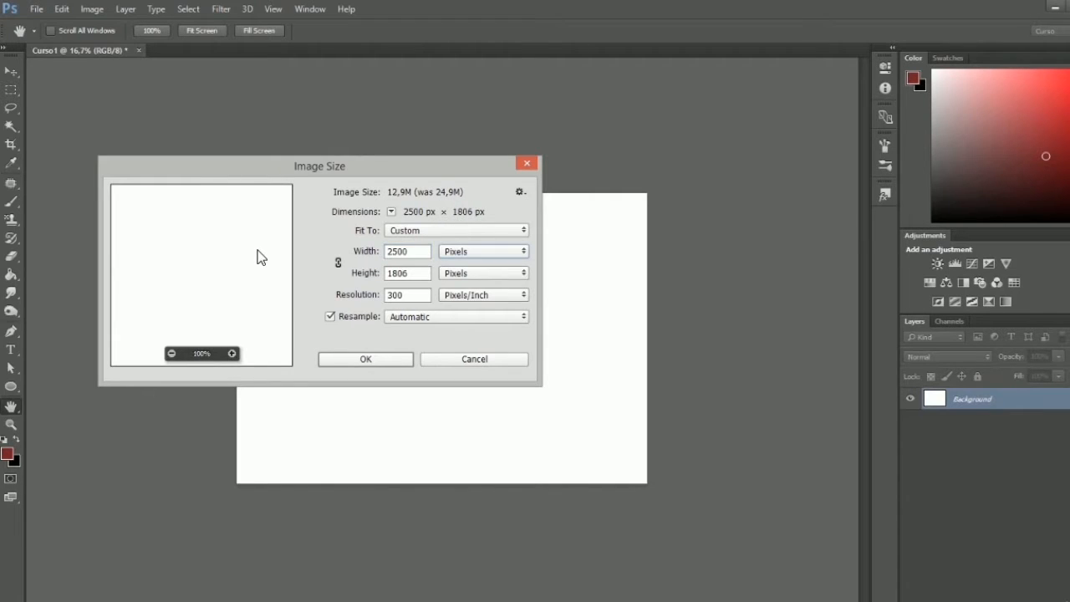
{"action": "type", "text": "2500"}
{"action": "left_click", "coordinate": [363, 359]}
{"action": "key", "text": "v"}
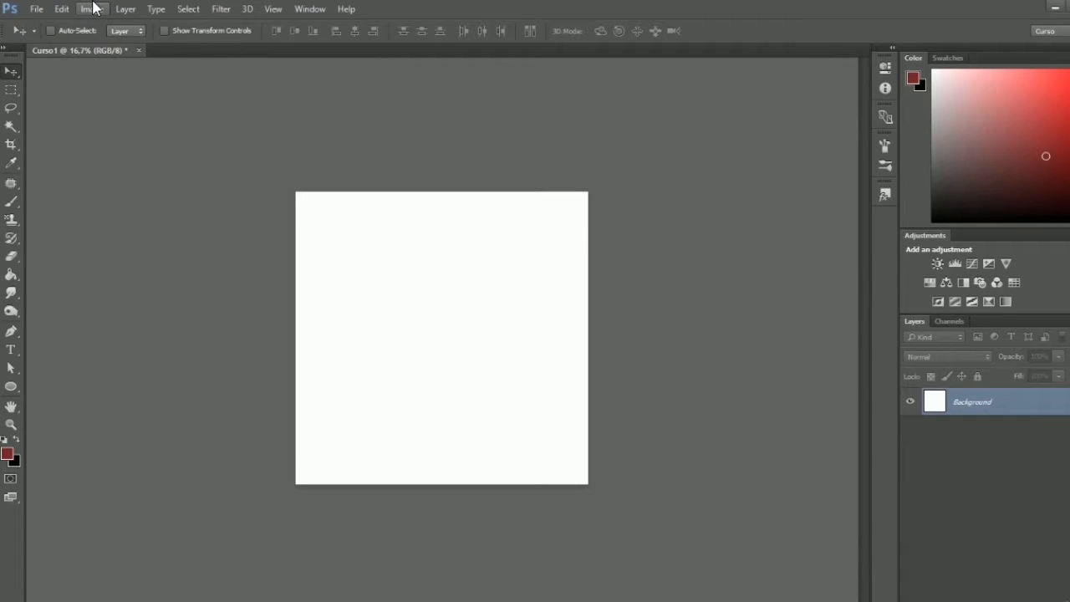
- Look through the image color modes and bit depths available for the document
{"action": "left_click", "coordinate": [92, 8]}
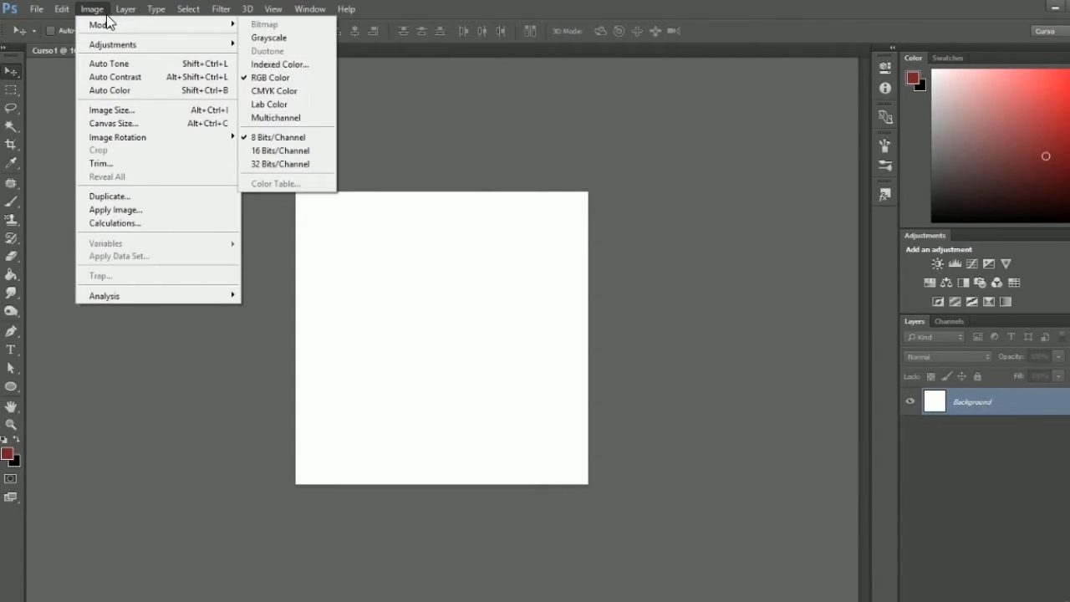
{"action": "left_click", "coordinate": [93, 11]}
{"action": "left_click", "coordinate": [93, 11]}
{"action": "mouse_move", "coordinate": [98, 25]}
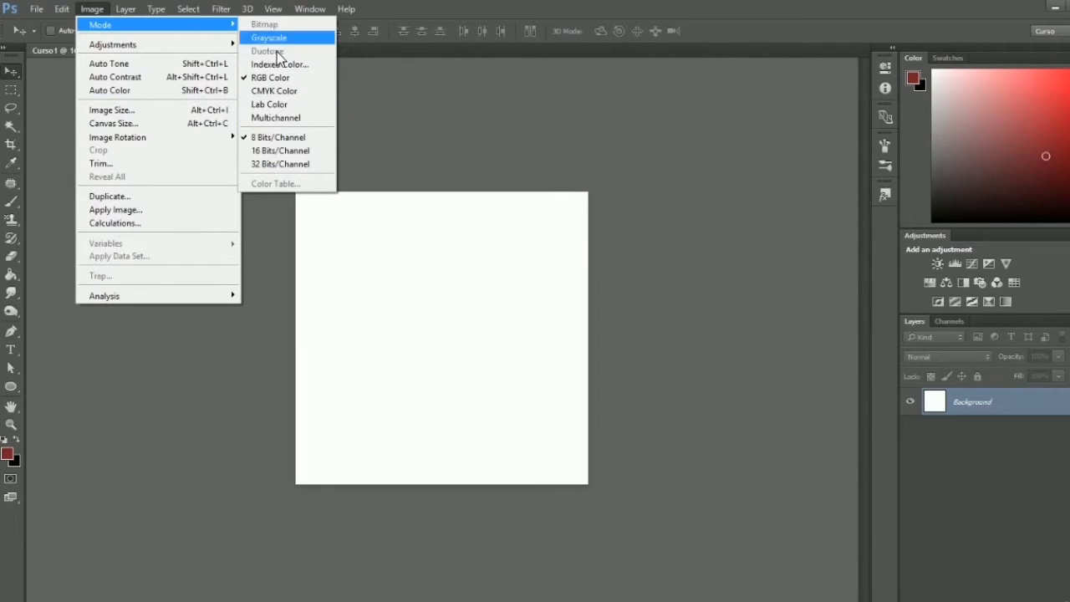
{"action": "left_click", "coordinate": [99, 9]}
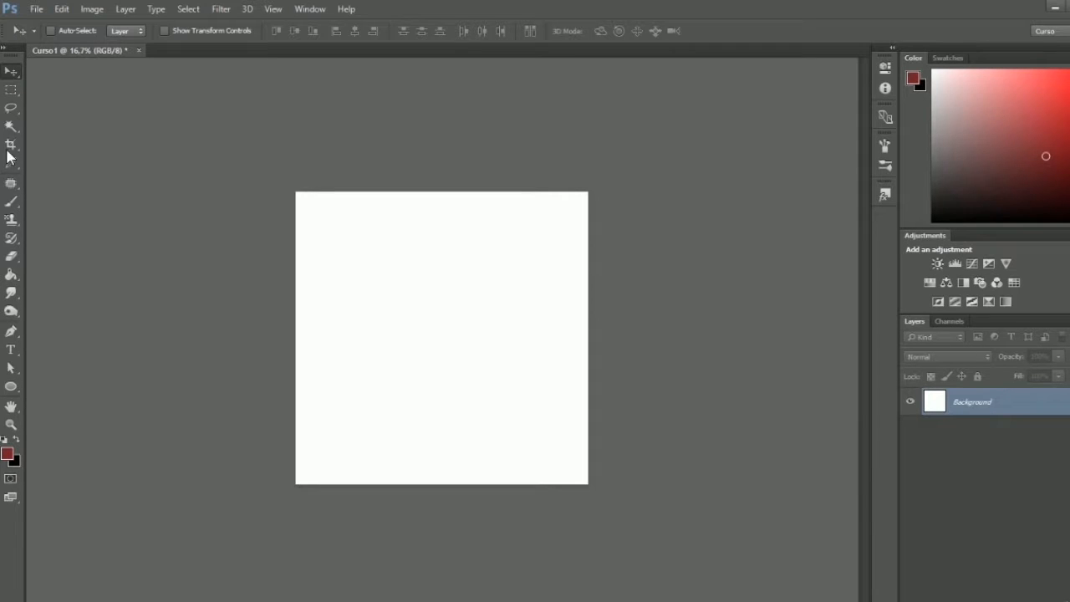
- Try a rectangular marquee selection across the upper part of the canvas after viewing the Move tool group
{"action": "right_click", "coordinate": [11, 71]}
{"action": "left_click", "coordinate": [92, 74]}
{"action": "left_click", "coordinate": [12, 91]}
{"action": "left_click", "coordinate": [41, 88]}
{"action": "left_click_drag", "start_coordinate": [320, 207], "coordinate": [508, 357]}
- Try elliptical marquee selections on the canvas, including a large one over its upper area, and clear them
{"action": "right_click", "coordinate": [17, 96]}
{"action": "left_click", "coordinate": [90, 101]}
{"action": "left_click_drag", "start_coordinate": [371, 212], "coordinate": [395, 232]}
{"action": "left_click", "coordinate": [365, 237]}
{"action": "left_click_drag", "start_coordinate": [324, 213], "coordinate": [504, 416]}
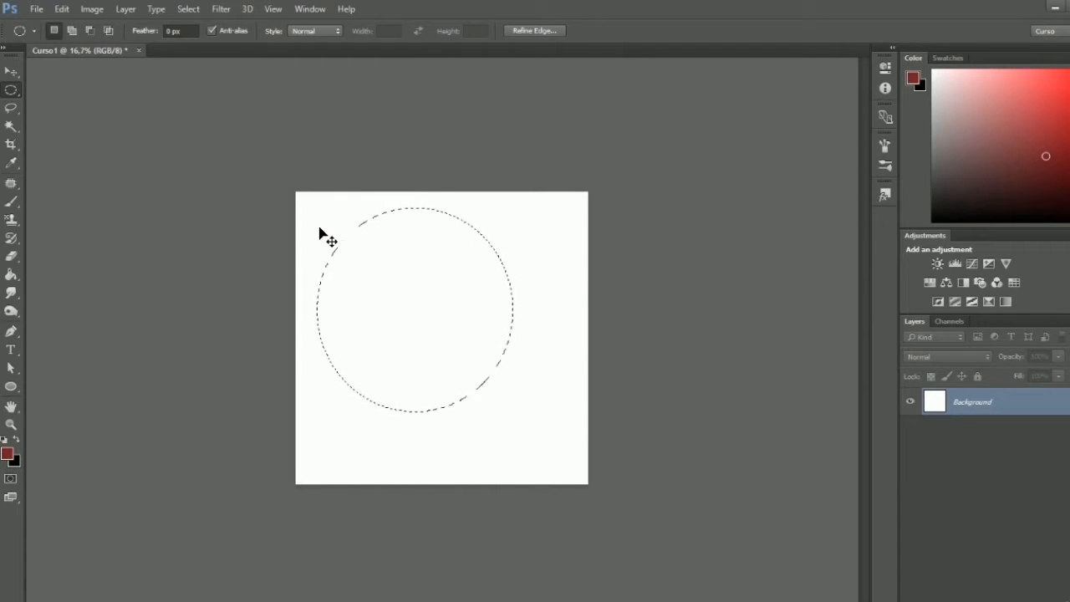
{"action": "key", "text": "ctrl+plus"}
{"action": "left_click_drag", "start_coordinate": [581, 149], "coordinate": [407, 356]}
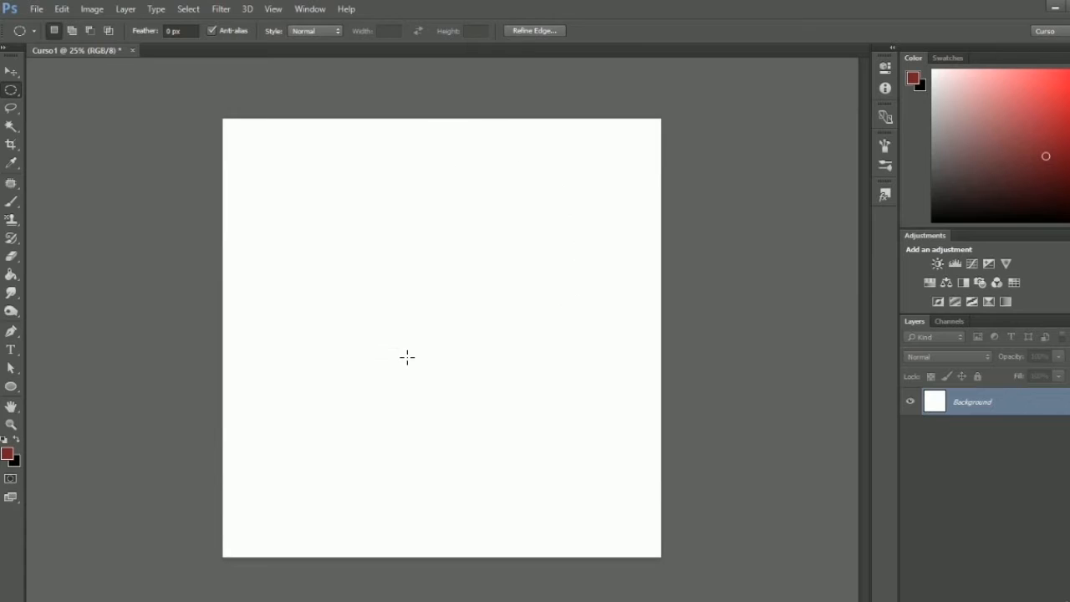
- Try a freeform Lasso selection on the upper canvas and clear it with the Magic Wand tool
{"action": "left_click", "coordinate": [11, 108]}
{"action": "mouse_move", "coordinate": [353, 185]}
{"action": "left_mouse_down"}
{"action": "mouse_move", "coordinate": [411, 274]}
{"action": "mouse_move", "coordinate": [495, 213]}
{"action": "mouse_move", "coordinate": [343, 165]}
{"action": "mouse_move", "coordinate": [373, 356]}
{"action": "mouse_move", "coordinate": [513, 335]}
{"action": "left_mouse_up"}
{"action": "key", "text": "w"}
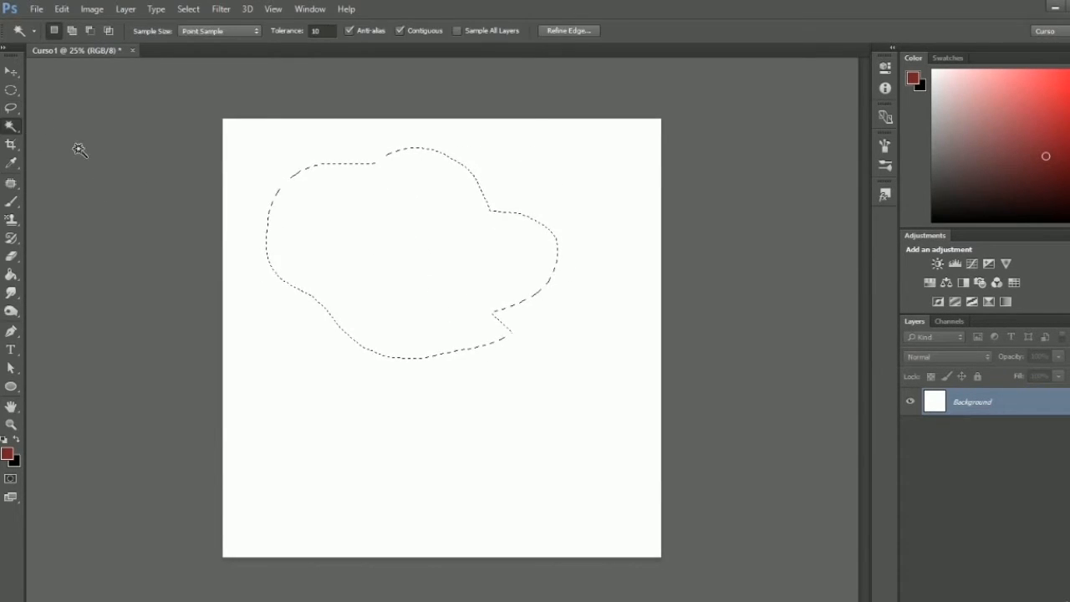
{"action": "left_click", "coordinate": [345, 155]}
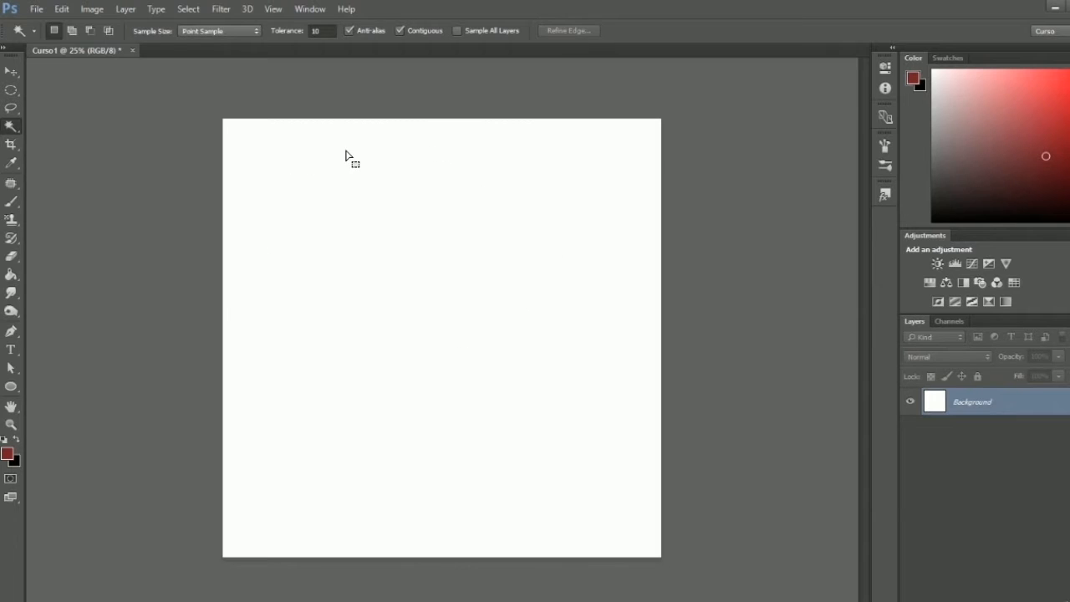
- Try cropping away the upper part of the canvas with the Crop tool and reset the crop
{"action": "left_click", "coordinate": [11, 144]}
{"action": "left_click_drag", "start_coordinate": [444, 117], "coordinate": [442, 180]}
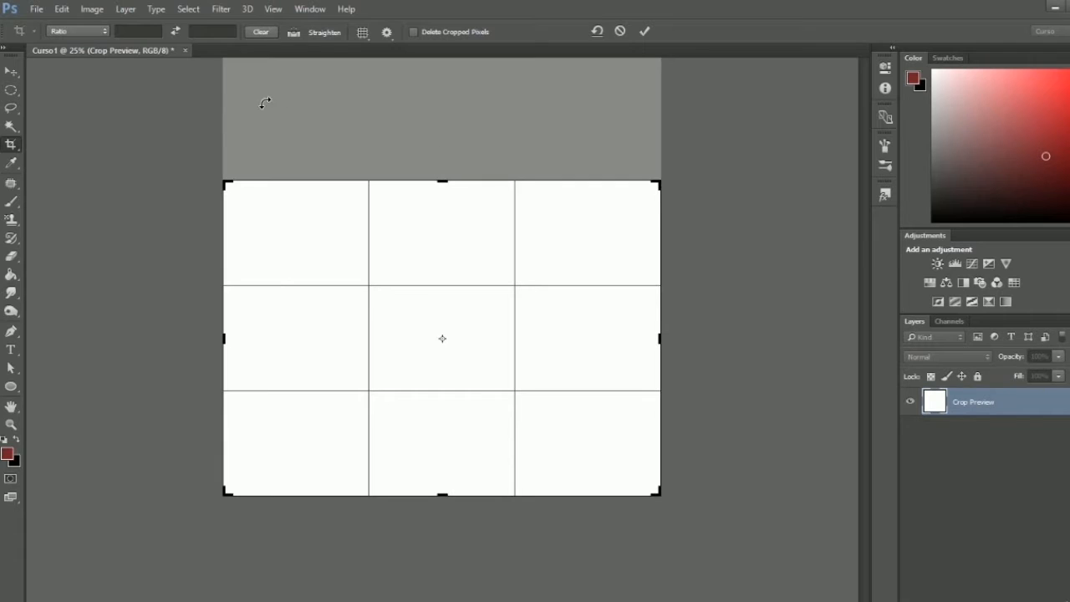
{"action": "left_click_drag", "start_coordinate": [433, 207], "coordinate": [612, 86]}
{"action": "left_click", "coordinate": [597, 32]}
- Apply a crop with the image shifted sideways inside the crop frame, and undo the crop
{"action": "left_click_drag", "start_coordinate": [584, 188], "coordinate": [499, 205]}
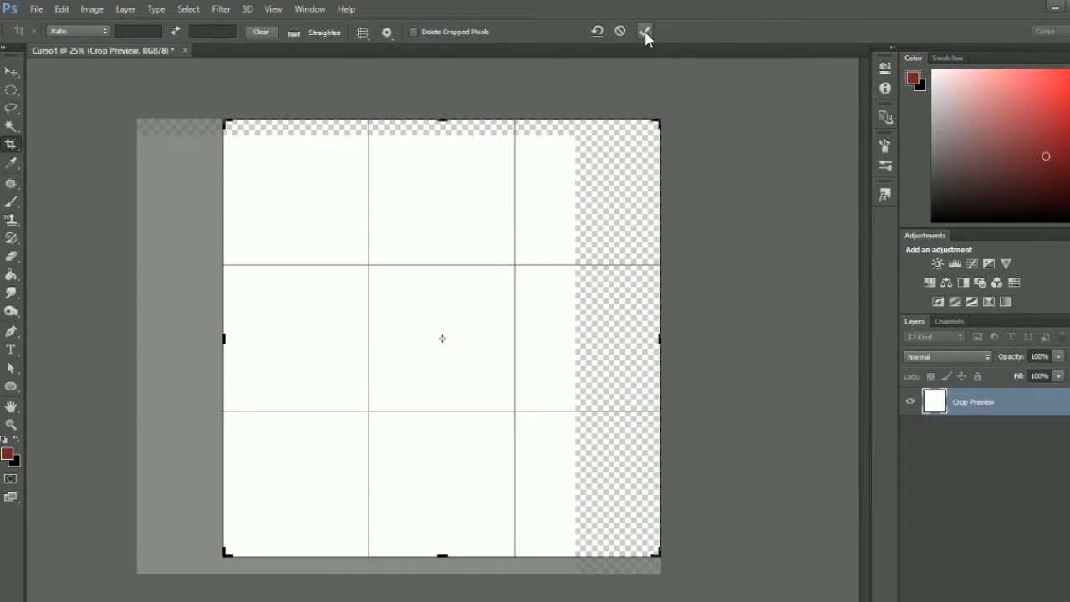
{"action": "left_click", "coordinate": [644, 31]}
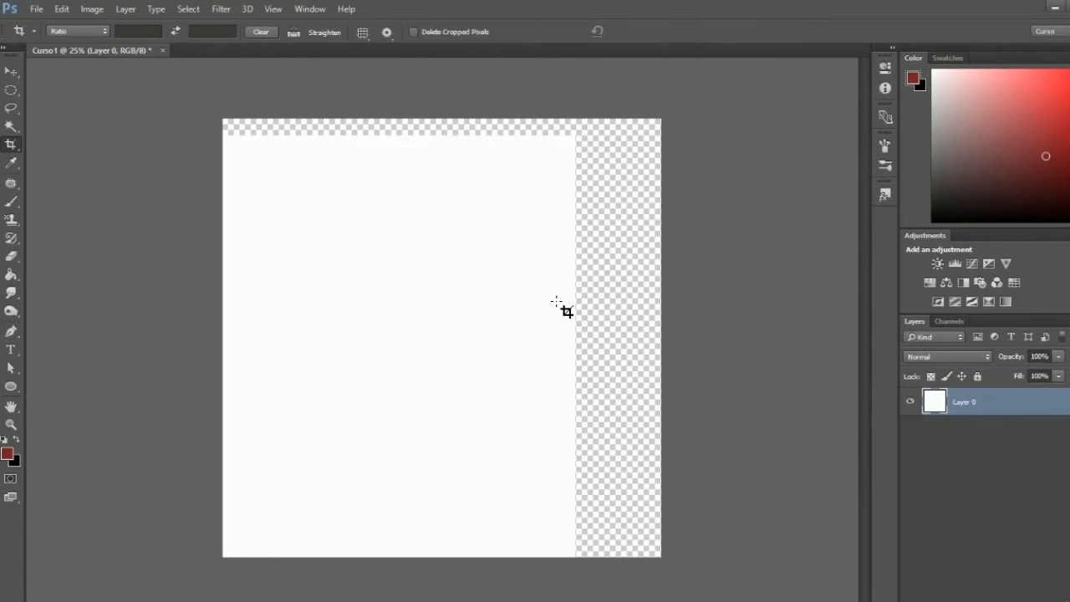
{"action": "key", "text": "ctrl+z"}
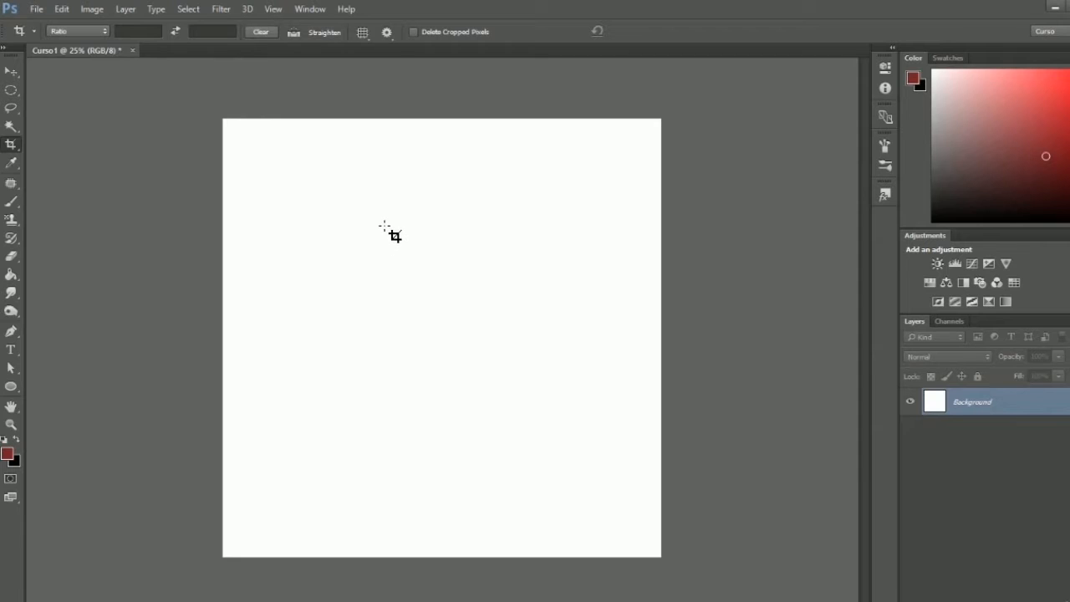
- Place a note reading "awdawdawdadw" on the upper canvas with the Note tool and move it slightly
{"action": "left_click", "coordinate": [12, 163]}
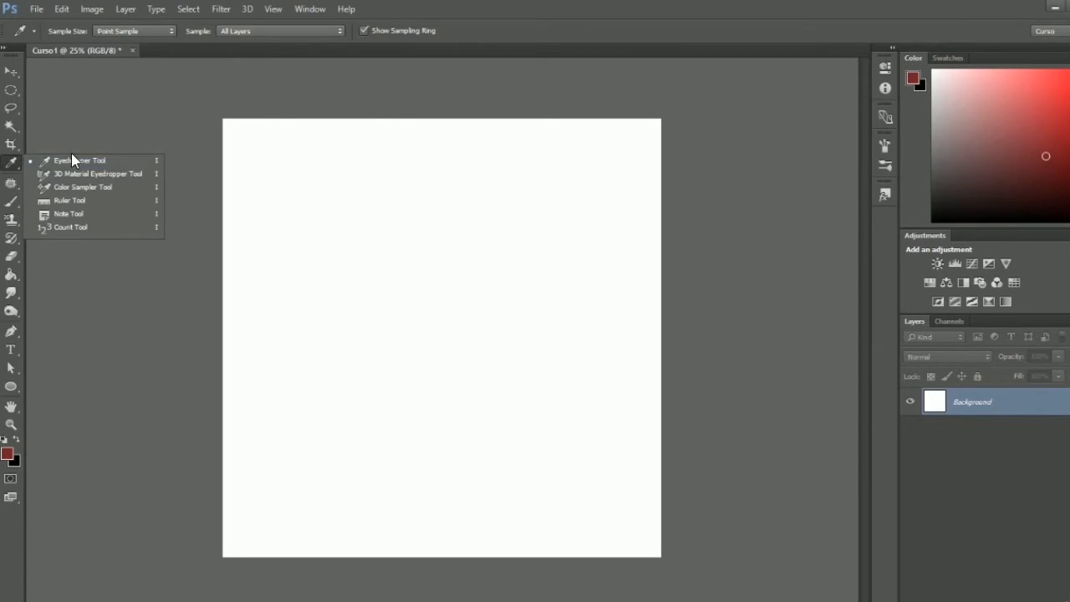
{"action": "left_click", "coordinate": [86, 215]}
{"action": "left_click", "coordinate": [361, 184]}
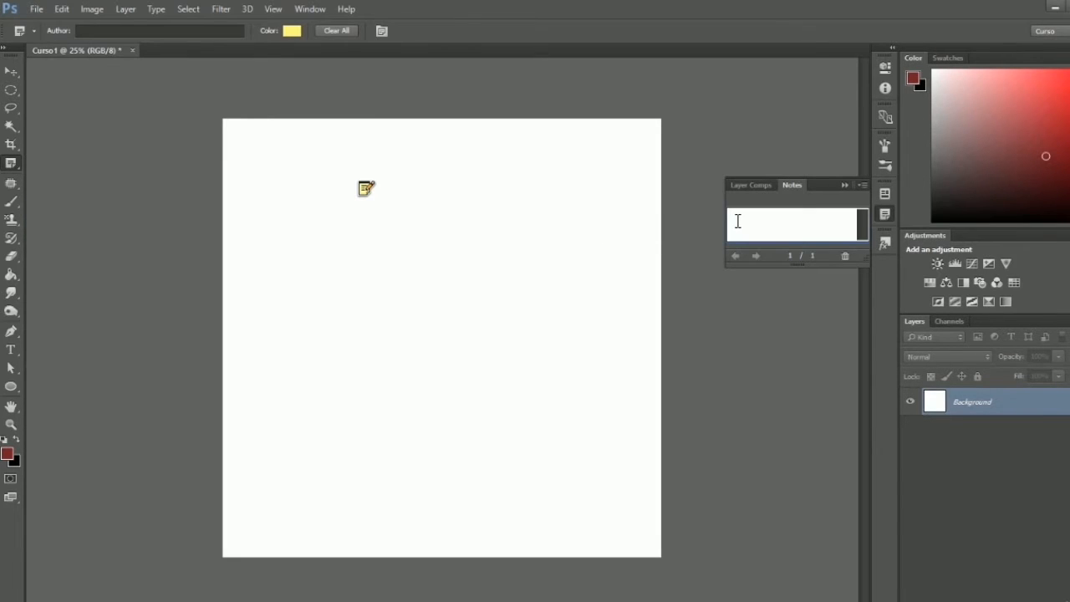
{"action": "type", "text": "awdawdawdadw"}
{"action": "left_click", "coordinate": [11, 72]}
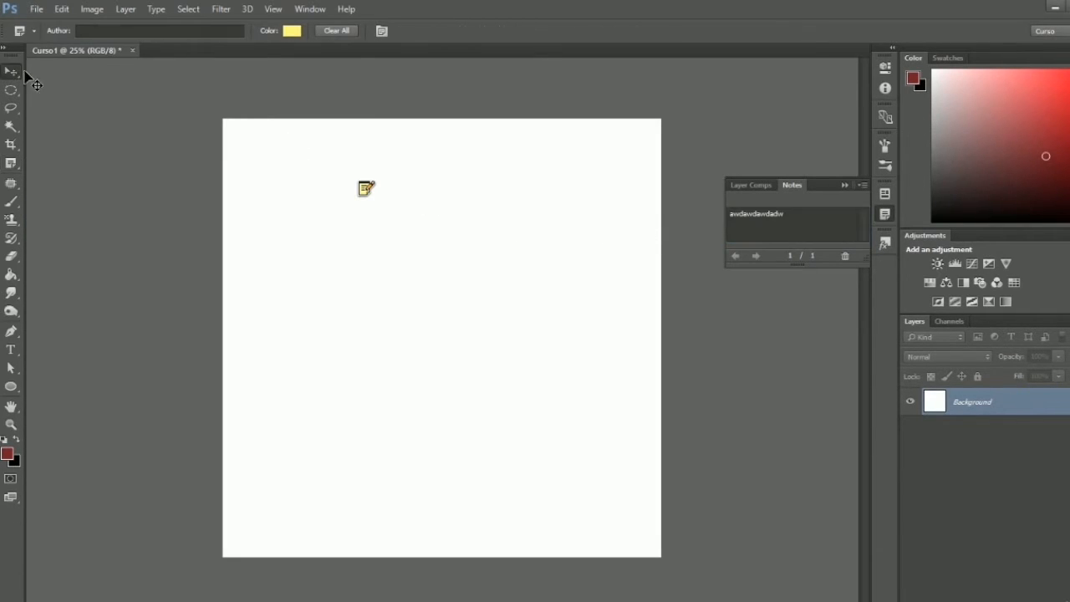
{"action": "left_click_drag", "start_coordinate": [324, 175], "coordinate": [323, 173]}
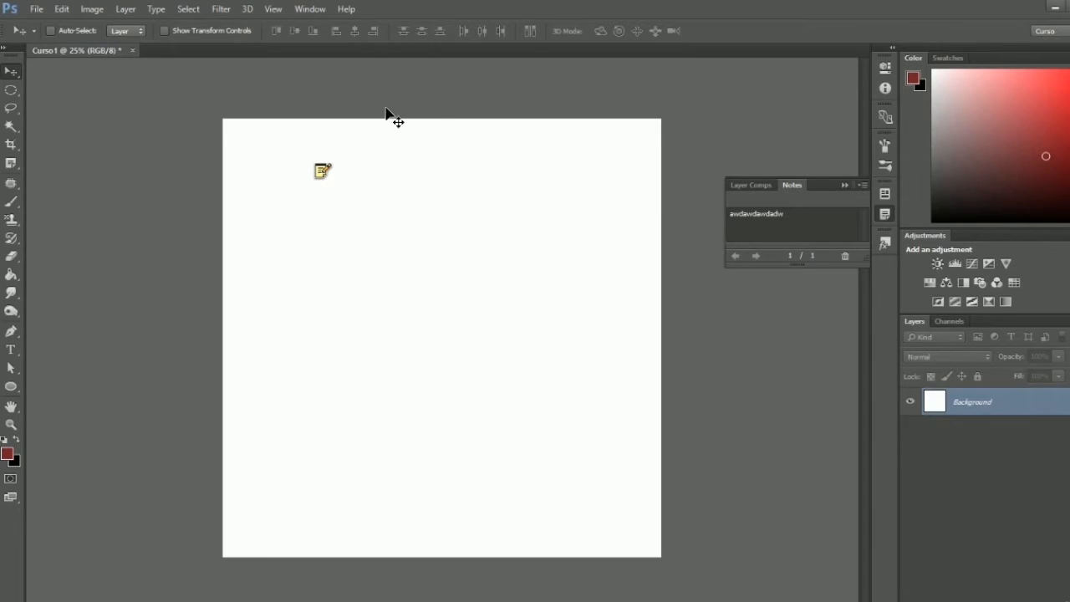
- Open the note's text for editing, delete the note and return to the Move tool
{"action": "double_click", "coordinate": [321, 171]}
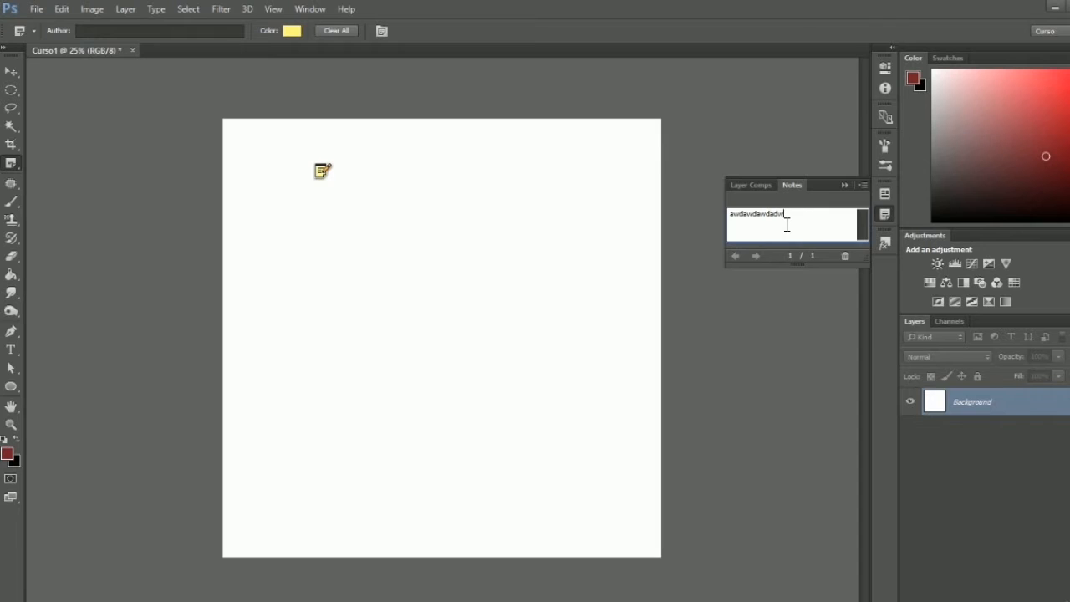
{"action": "left_click", "coordinate": [165, 201]}
{"action": "key", "text": "Delete"}
{"action": "left_click", "coordinate": [485, 201]}
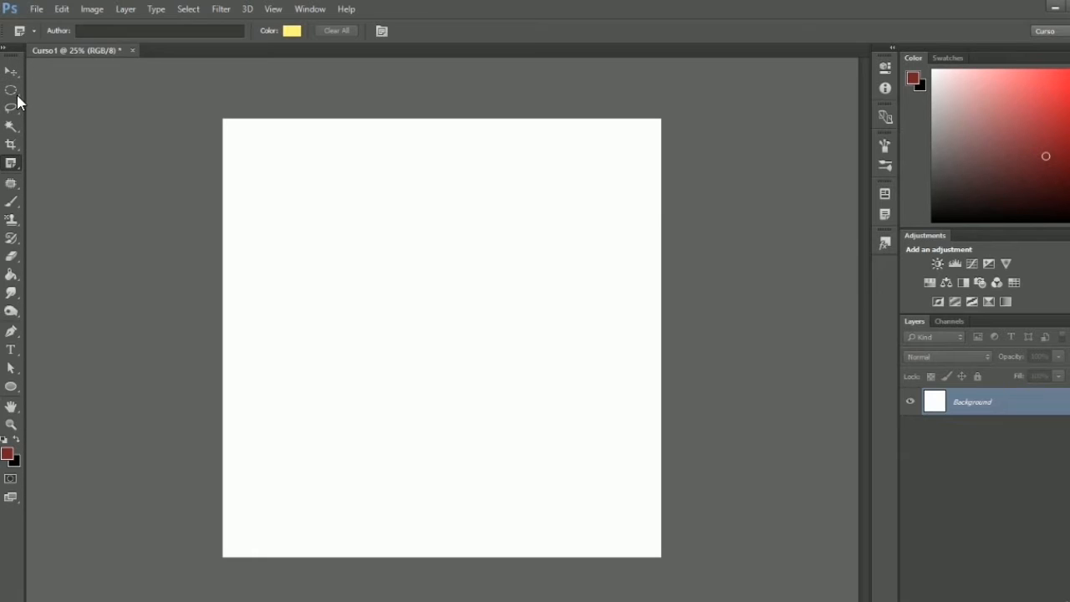
{"action": "key", "text": "v"}
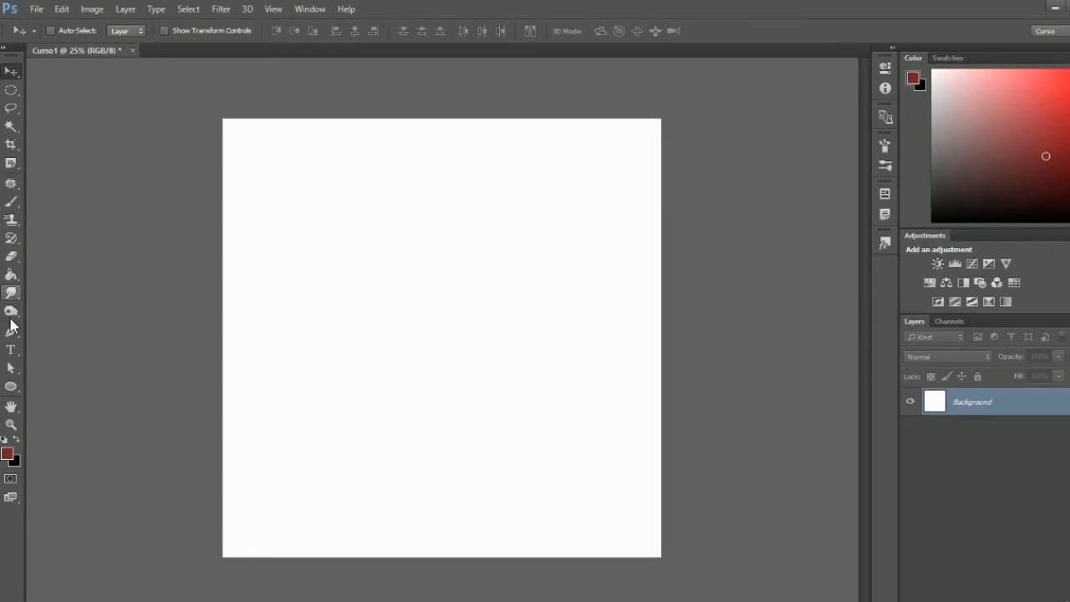
- Look through the healing and brush tool groups, including the Patch Tool and the Pencil Tool
{"action": "left_click", "coordinate": [13, 186]}
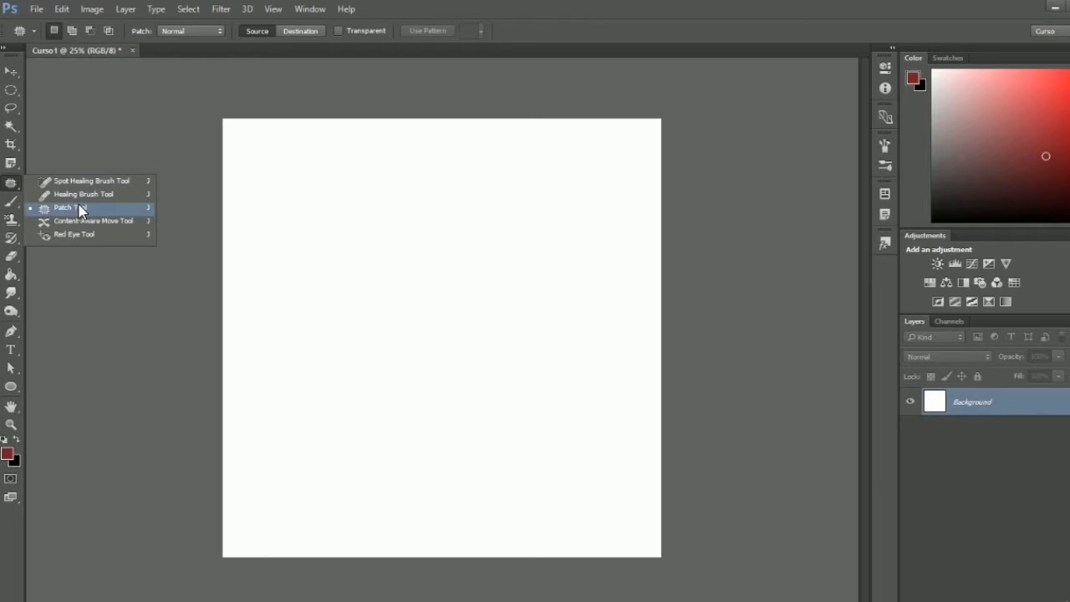
{"action": "left_click", "coordinate": [79, 210]}
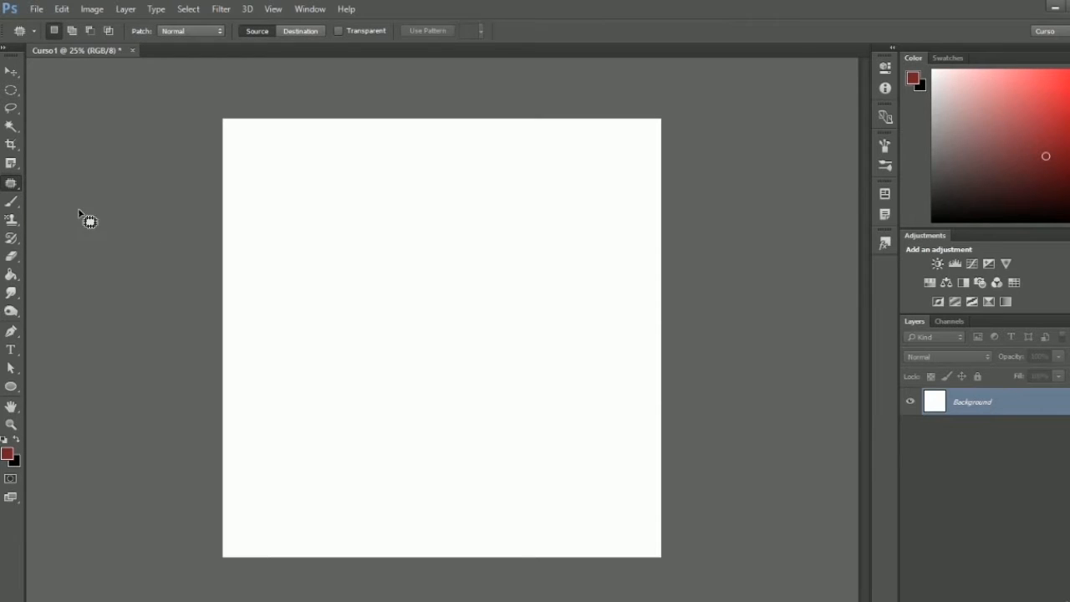
{"action": "left_click", "coordinate": [10, 204]}
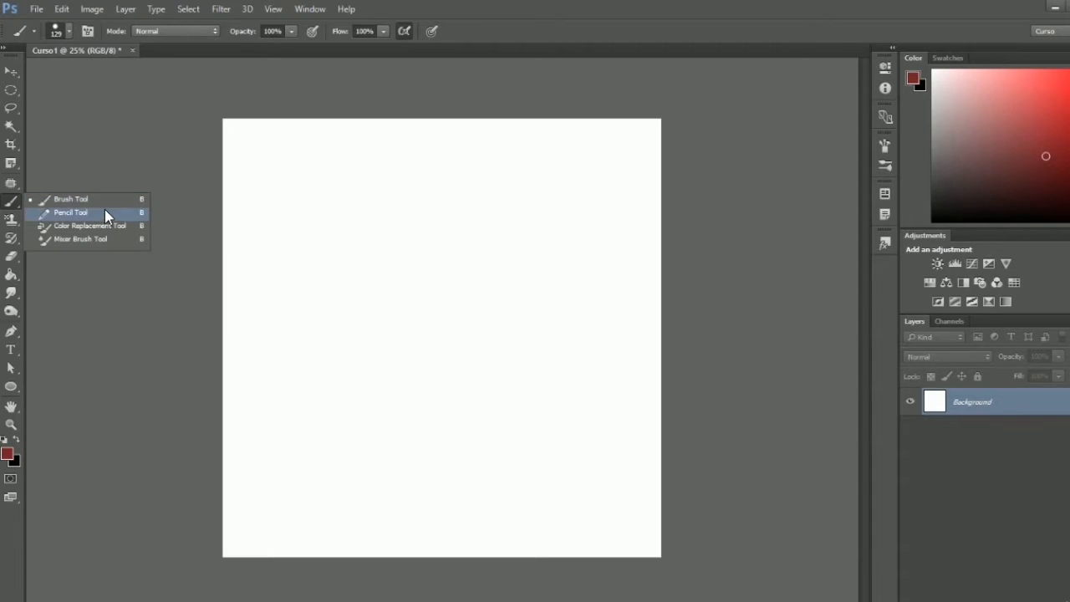
{"action": "left_click", "coordinate": [5, 206]}
- Paint strokes with a diagonal-line pattern over the upper canvas using the Pattern Stamp Tool
{"action": "left_click", "coordinate": [11, 219]}
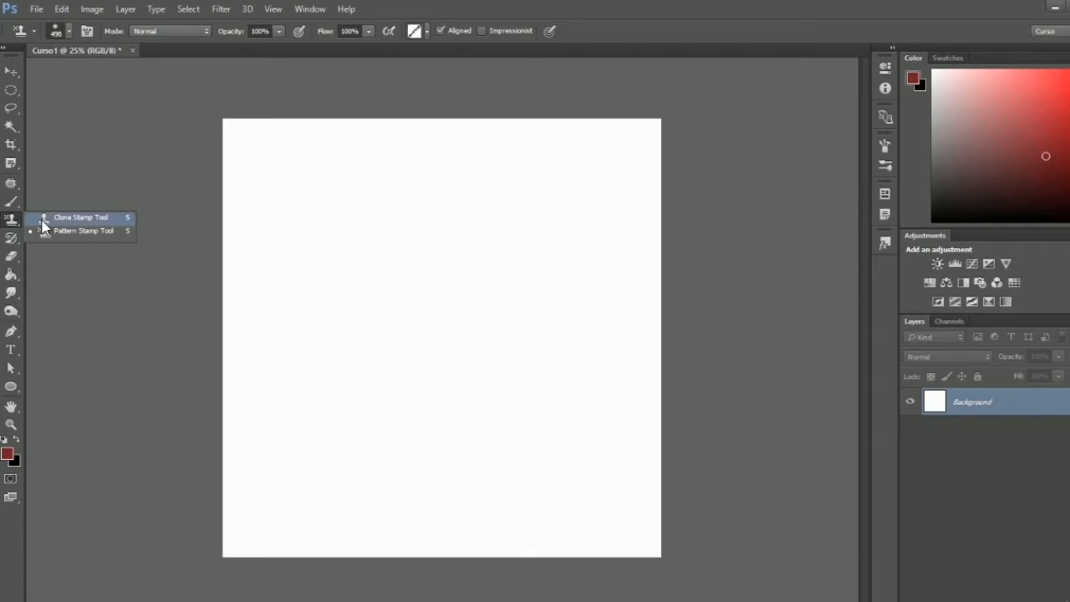
{"action": "left_click", "coordinate": [61, 234]}
{"action": "left_click", "coordinate": [422, 31]}
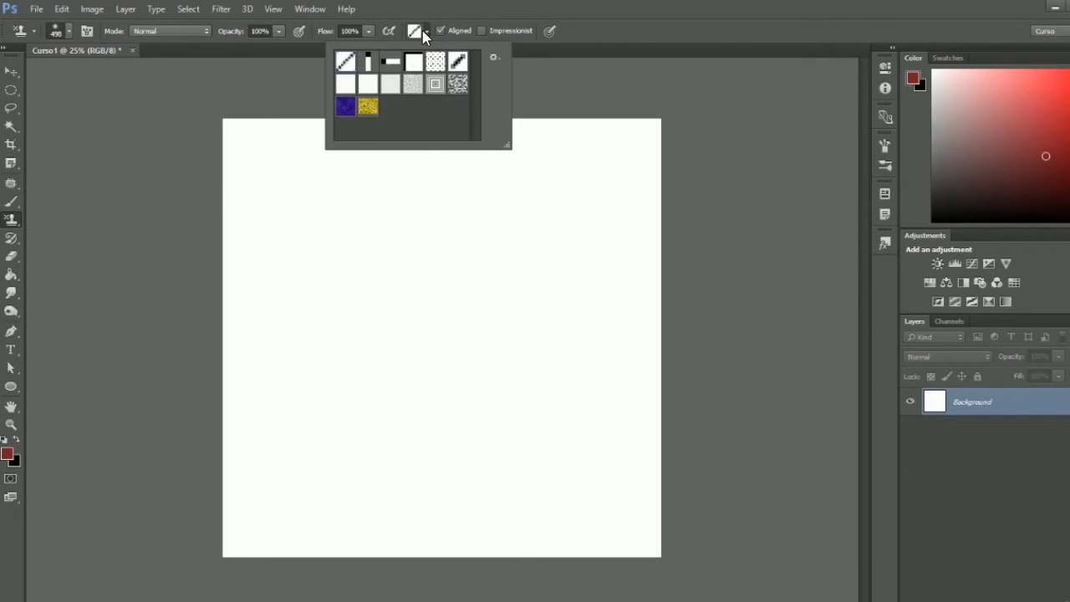
{"action": "left_click", "coordinate": [458, 84]}
{"action": "mouse_move", "coordinate": [476, 167]}
{"action": "left_mouse_down"}
{"action": "mouse_move", "coordinate": [370, 246]}
{"action": "mouse_move", "coordinate": [476, 212]}
{"action": "mouse_move", "coordinate": [525, 162]}
{"action": "left_mouse_up"}
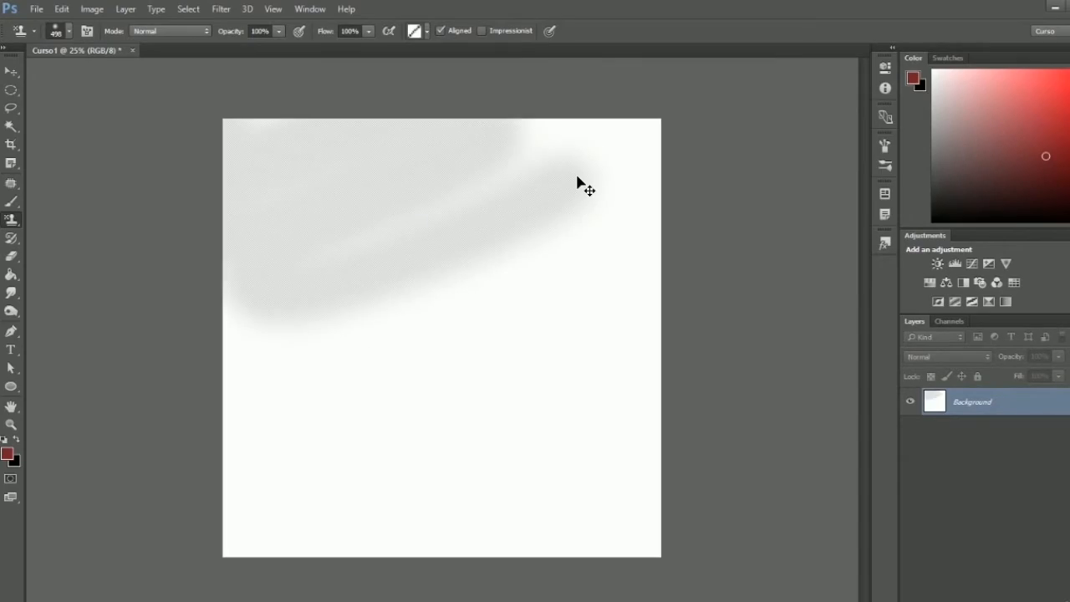
- Extend the diagonal-line pattern with another Pattern Stamp stroke and undo the painted pattern
{"action": "key", "text": "ctrl+plus"}
{"action": "key", "text": "ctrl+plus"}
{"action": "key", "text": "ctrl+plus"}
{"action": "key", "text": "ctrl+plus"}
{"action": "mouse_move", "coordinate": [454, 312]}
{"action": "left_mouse_down"}
{"action": "mouse_move", "coordinate": [555, 373]}
{"action": "mouse_move", "coordinate": [591, 327]}
{"action": "left_mouse_up"}
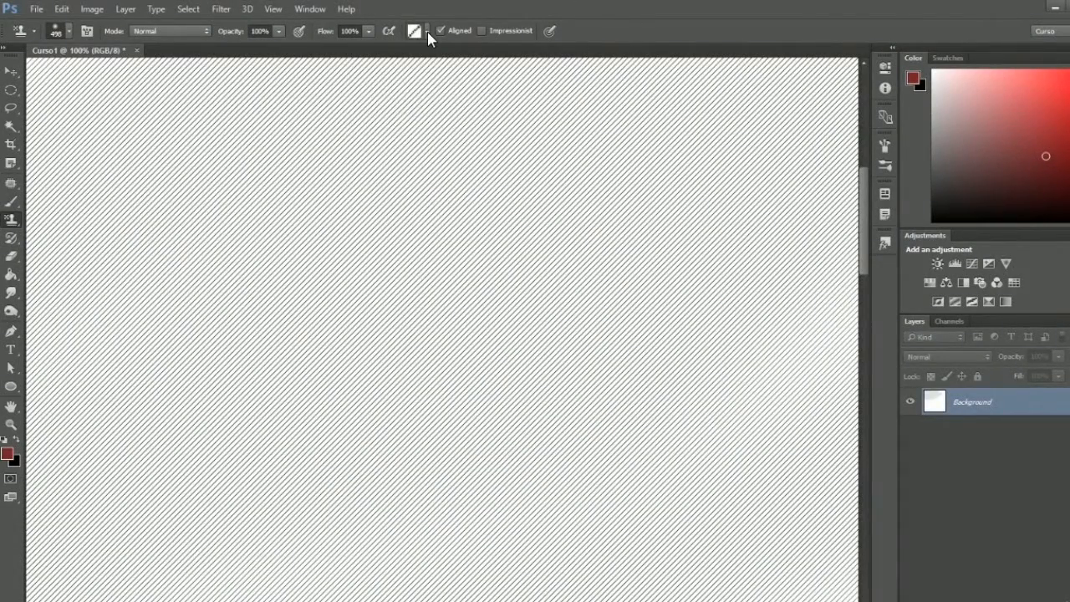
{"action": "key", "text": "ctrl+minus"}
- View the history brush tool group and choose the Art History Brush Tool
{"action": "left_click", "coordinate": [11, 239]}
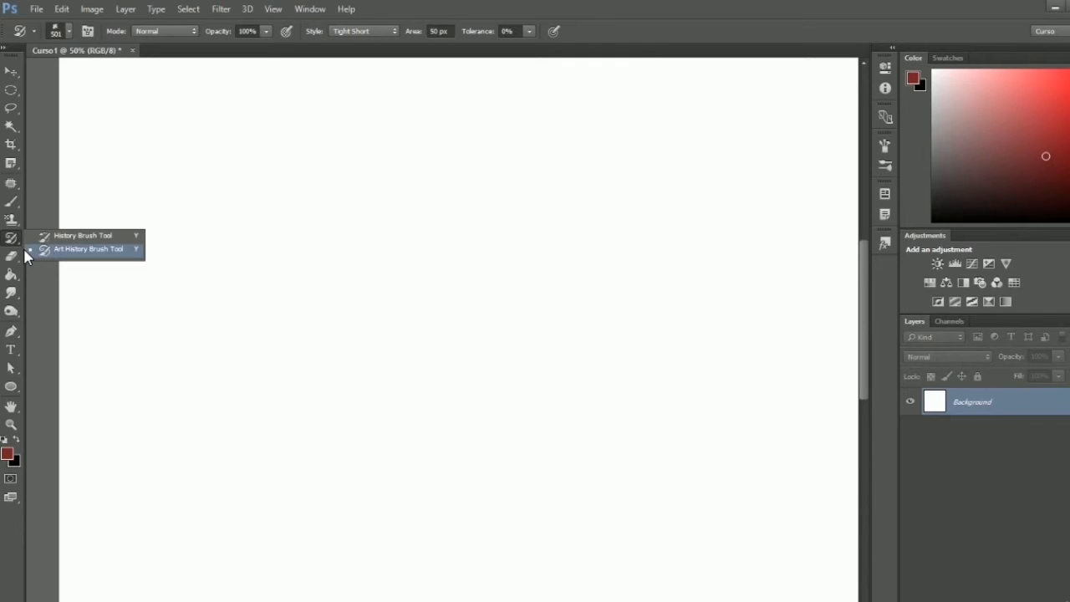
{"action": "left_click", "coordinate": [26, 249]}
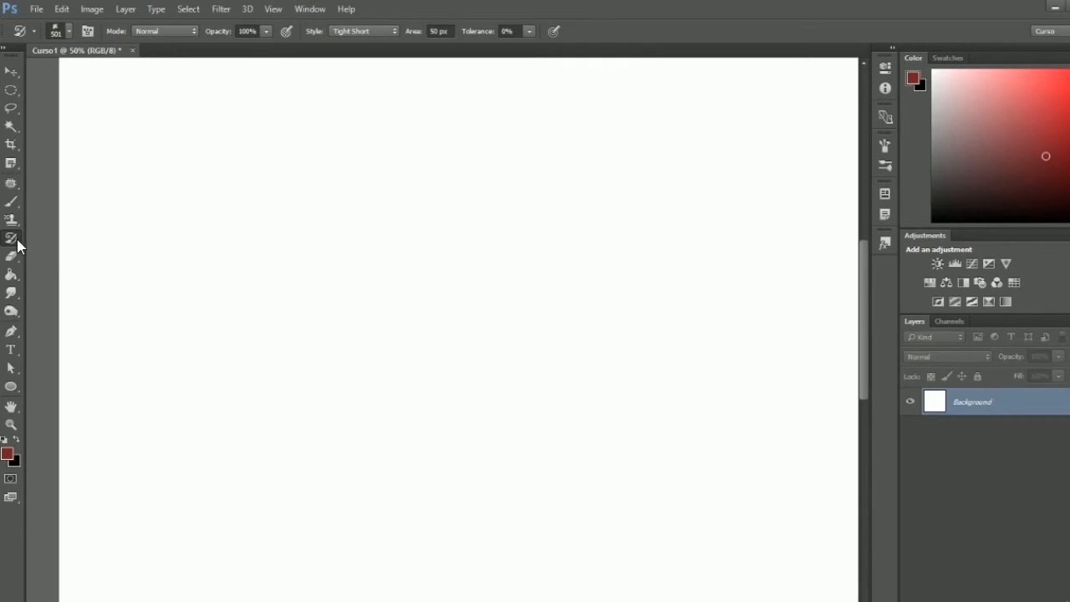
- Look through the history brush and eraser tool groups, keeping the Art History Brush Tool and picking the Eraser Tool
{"action": "left_click", "coordinate": [17, 239]}
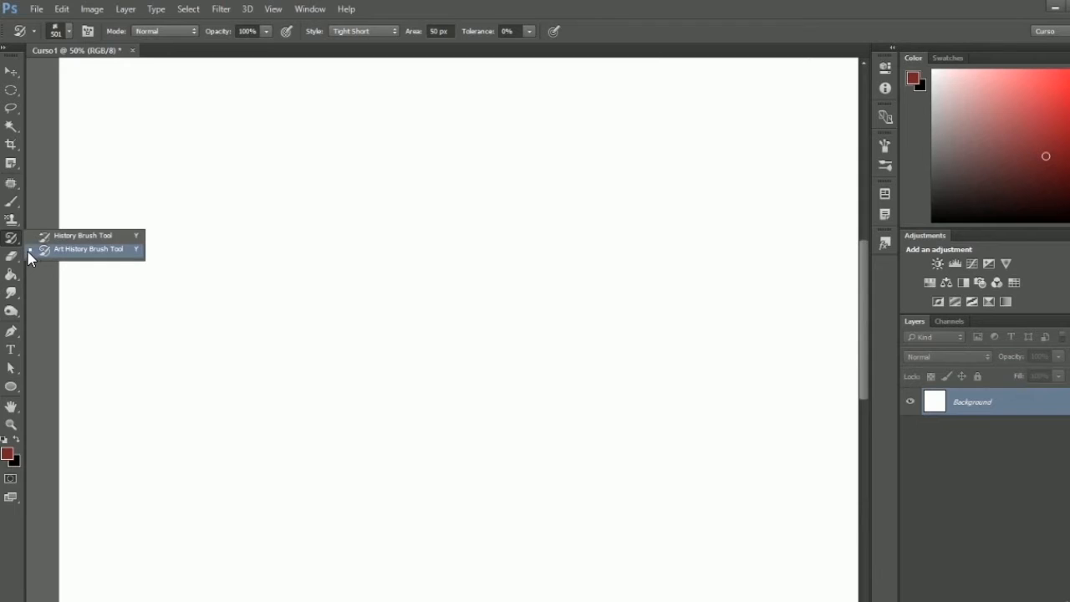
{"action": "left_click", "coordinate": [41, 255]}
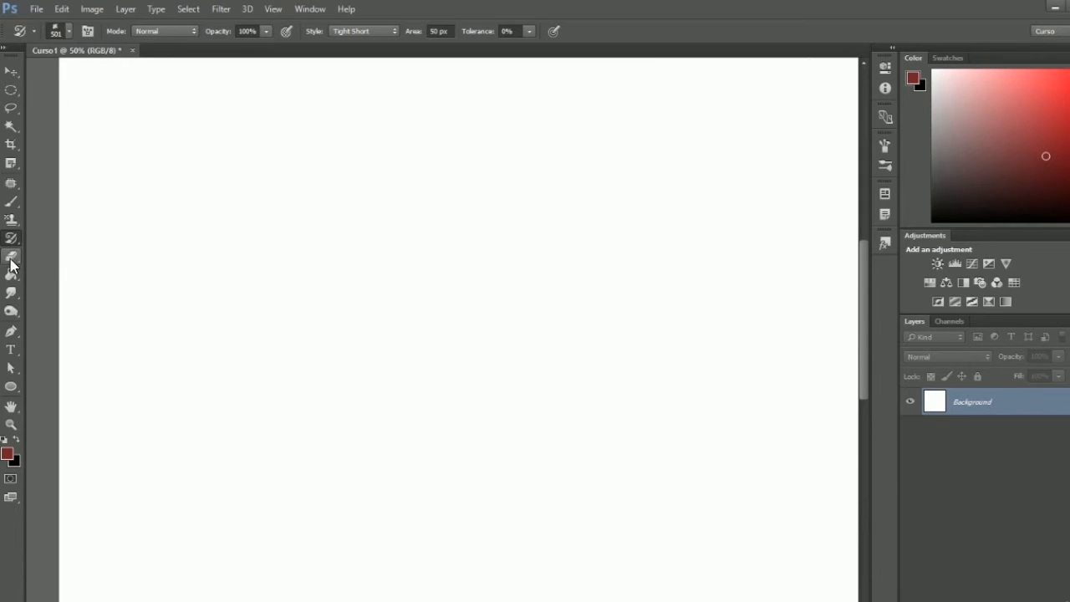
{"action": "left_click", "coordinate": [12, 258]}
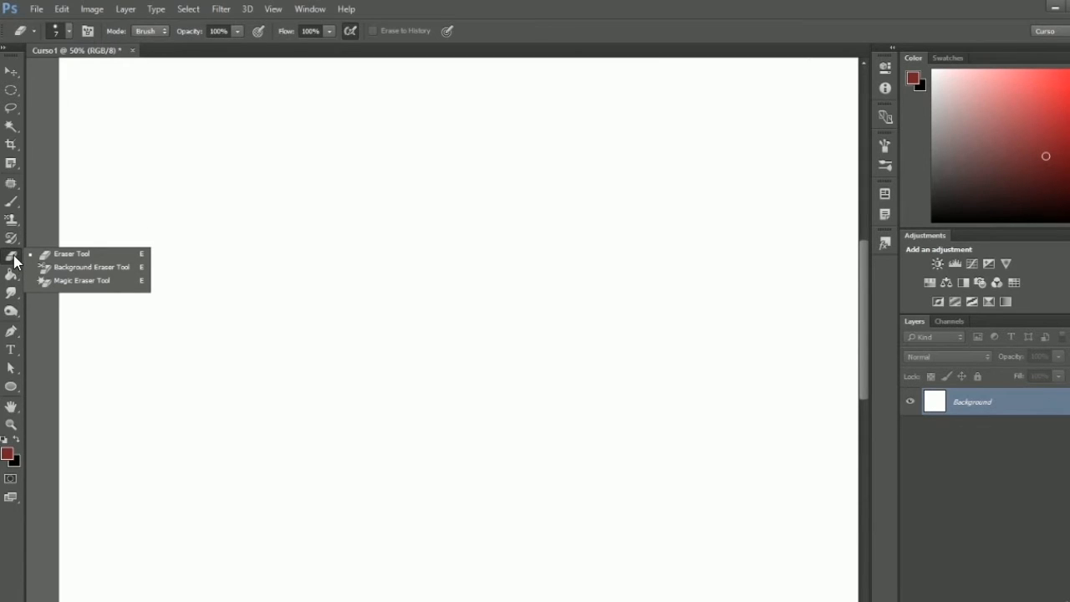
- Fill the canvas with the dark red foreground color using the Paint Bucket Tool and undo the fill
{"action": "left_click", "coordinate": [11, 275]}
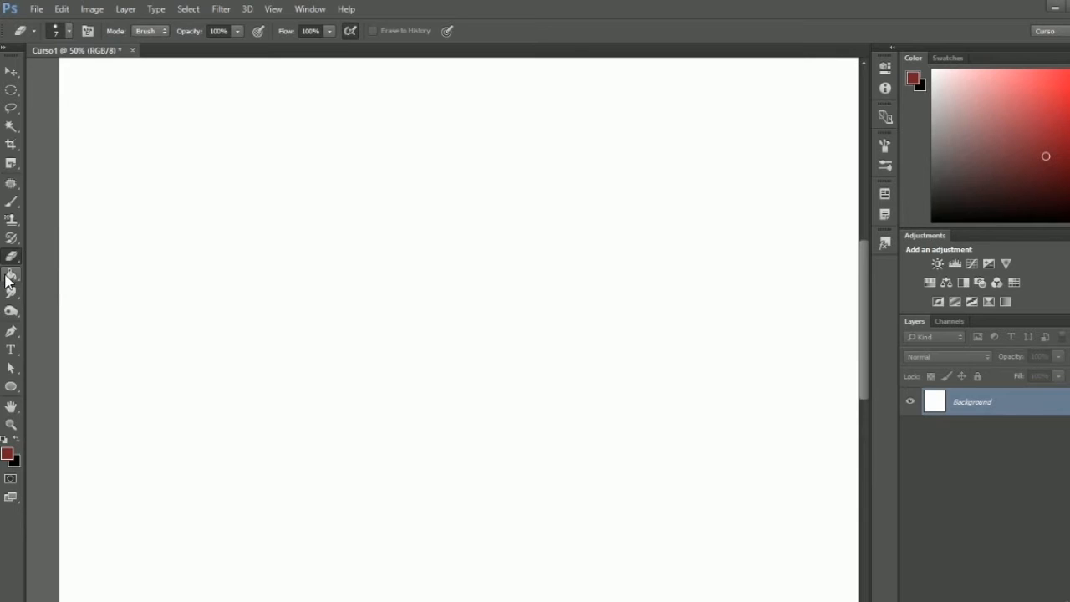
{"action": "left_click", "coordinate": [38, 289]}
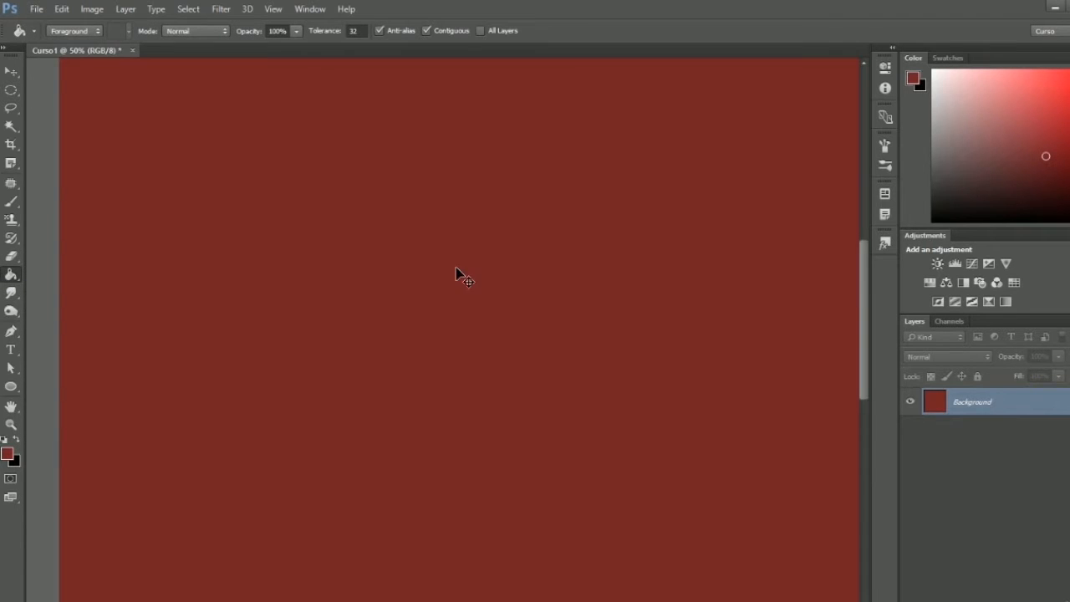
{"action": "key", "text": "ctrl+z"}
- View the tool groups of the Smudge Tool and the Burn Tool
{"action": "left_click", "coordinate": [11, 293]}
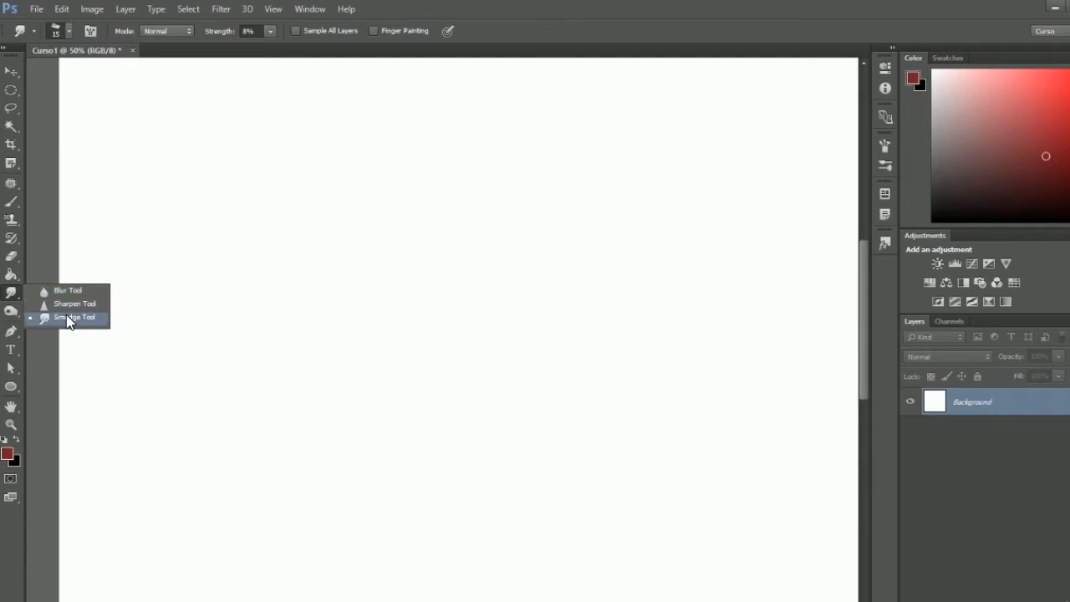
{"action": "left_click", "coordinate": [11, 311]}
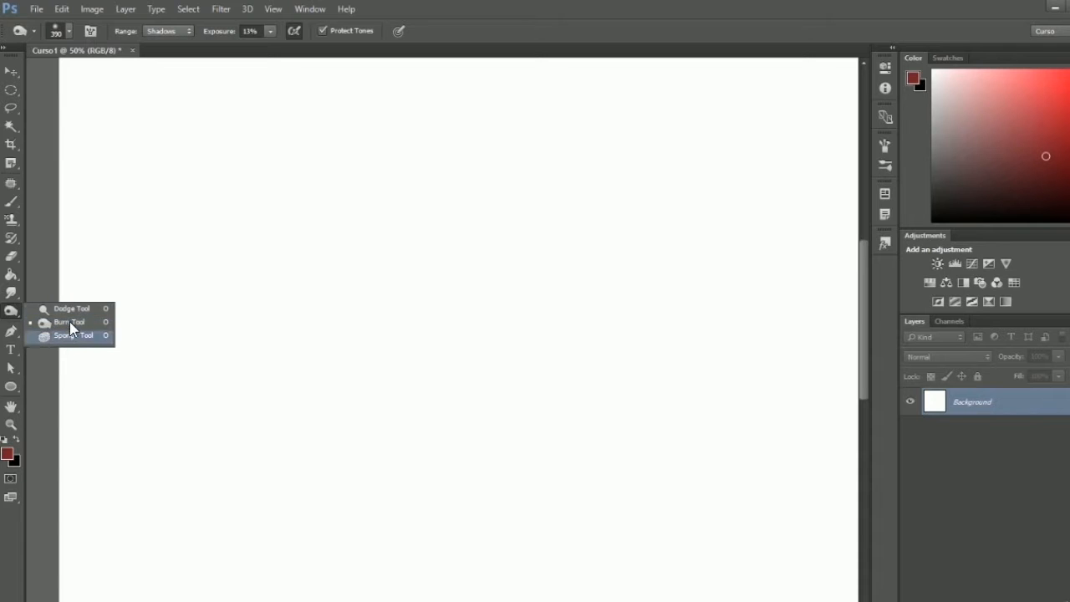
{"action": "left_click", "coordinate": [13, 72]}
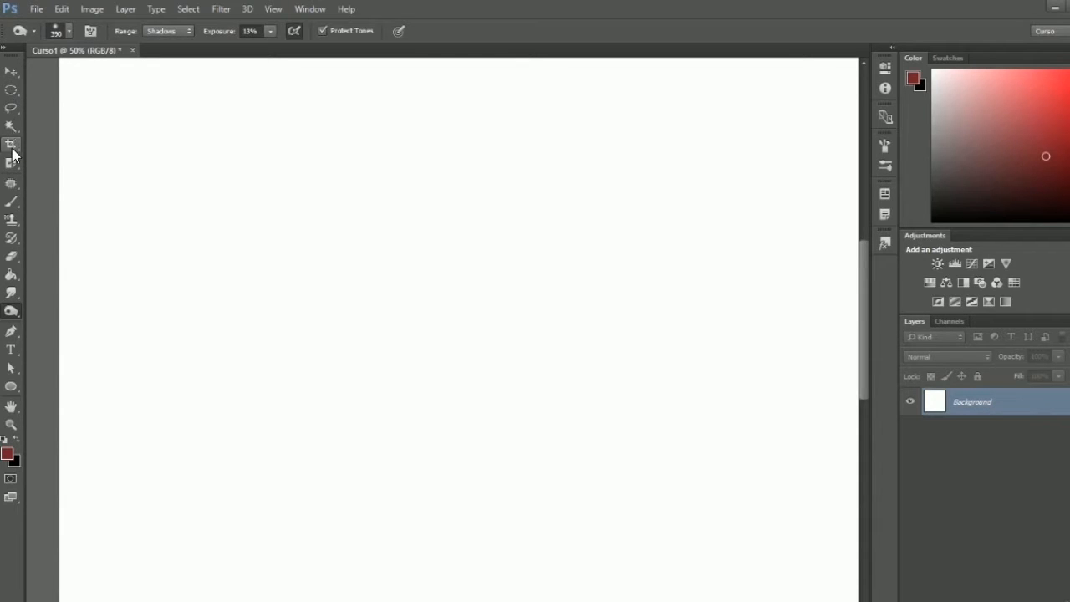
- Draw a closed heart-like shape about 586 px wide and 500 px high on the upper canvas using the Pen Tool
{"action": "left_click", "coordinate": [11, 332]}
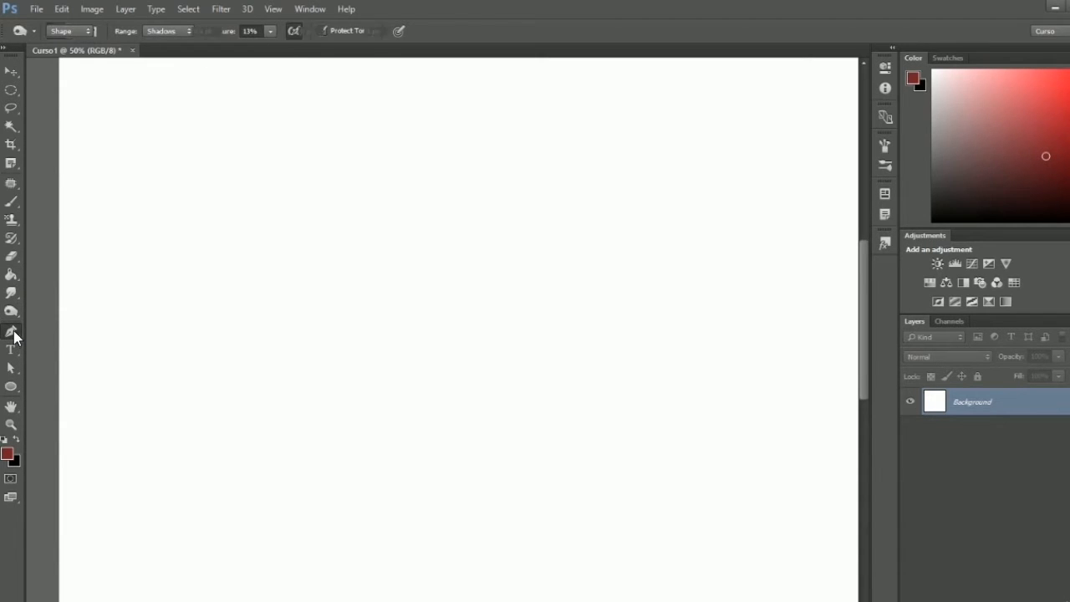
{"action": "left_click", "coordinate": [520, 162]}
{"action": "left_click_drag", "start_coordinate": [417, 218], "coordinate": [416, 297]}
{"action": "left_click_drag", "start_coordinate": [558, 329], "coordinate": [590, 304]}
{"action": "left_click_drag", "start_coordinate": [600, 171], "coordinate": [542, 172]}
{"action": "left_click_drag", "start_coordinate": [524, 234], "coordinate": [499, 226]}
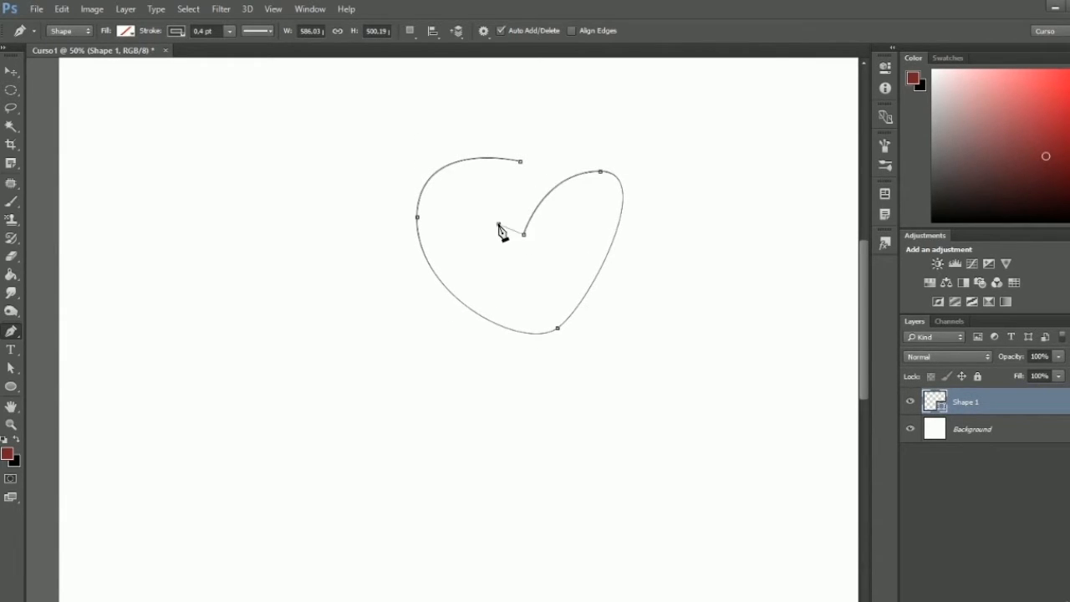
{"action": "left_click", "coordinate": [520, 162]}
- Shift the whole heart path slightly using the Direct Selection Tool
{"action": "key", "text": "a"}
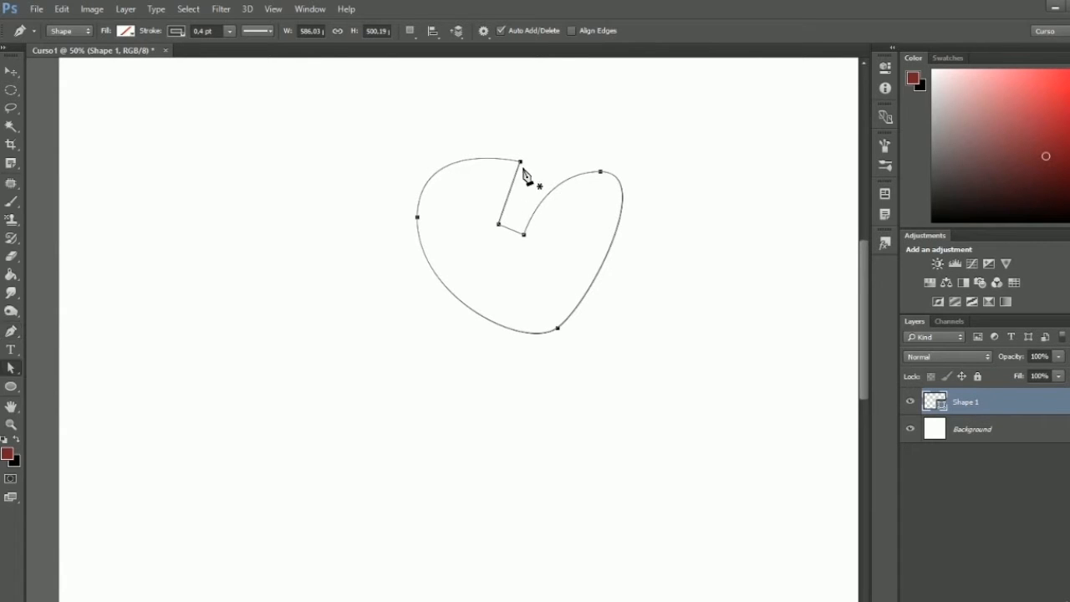
{"action": "left_click_drag", "start_coordinate": [518, 167], "coordinate": [437, 176]}
{"action": "left_click_drag", "start_coordinate": [476, 212], "coordinate": [562, 201]}
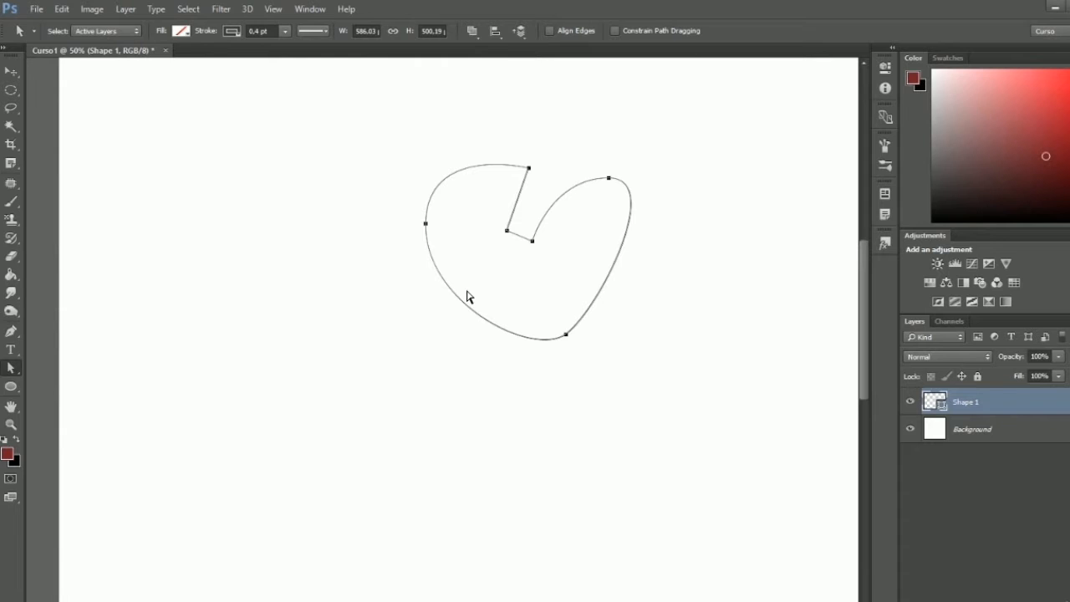
- Add the text AWDAWDAWDAWD above the heart shape and switch to the Move Tool
{"action": "key", "text": "t"}
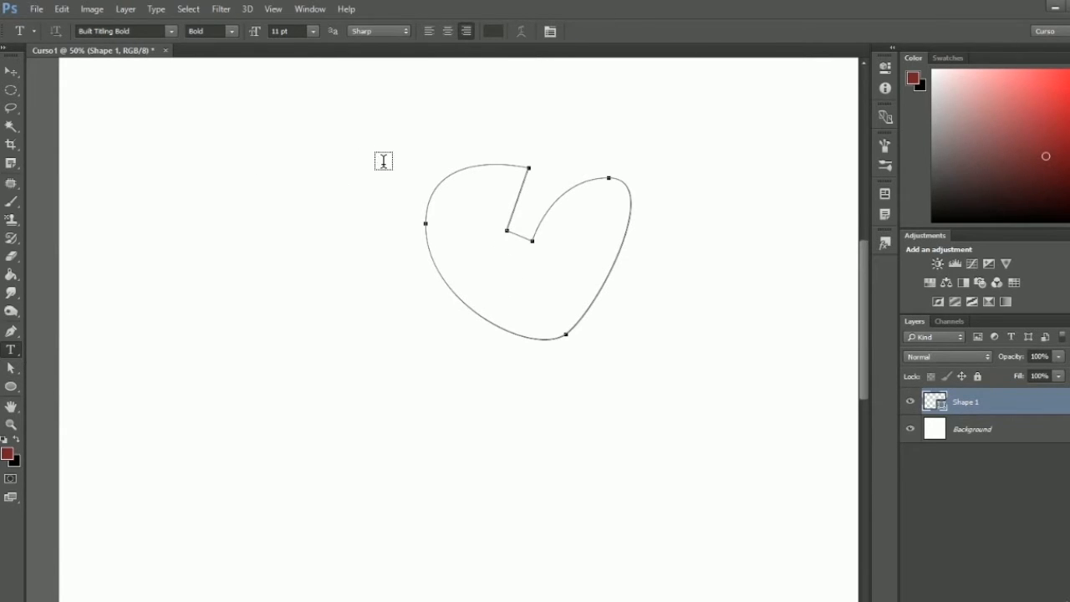
{"action": "left_click", "coordinate": [361, 134]}
{"action": "type", "text": "AWDAWDAWDAWD"}
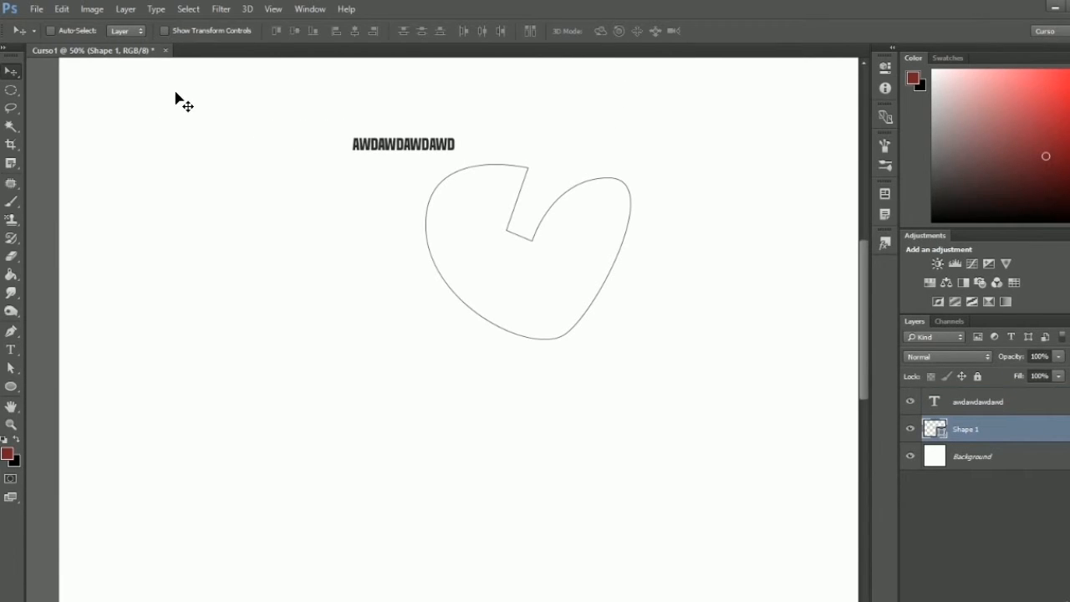
{"action": "right_click", "coordinate": [12, 74]}
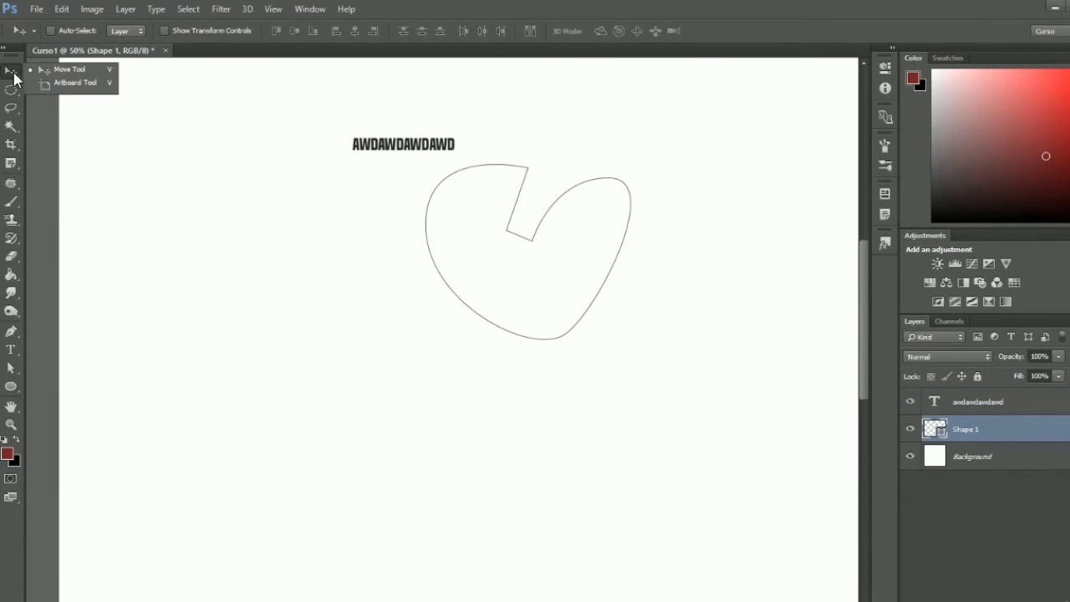
{"action": "left_click", "coordinate": [41, 73]}
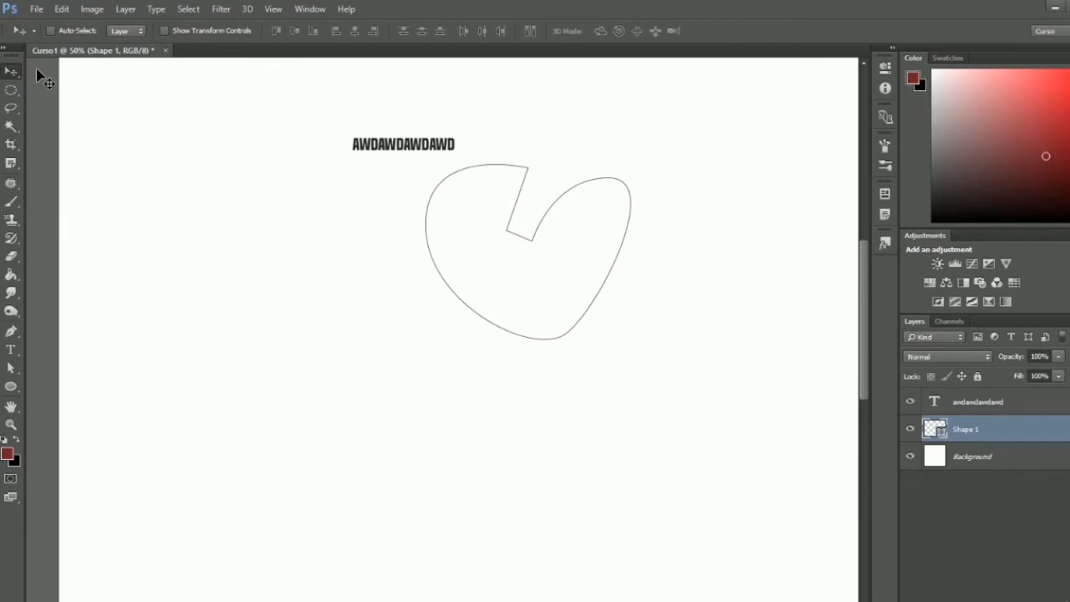
- Reshape the heart with the Direct Selection Tool by moving the anchor point at its notch and adjusting the left curve's handle
{"action": "left_click", "coordinate": [11, 368]}
{"action": "right_click", "coordinate": [11, 368]}
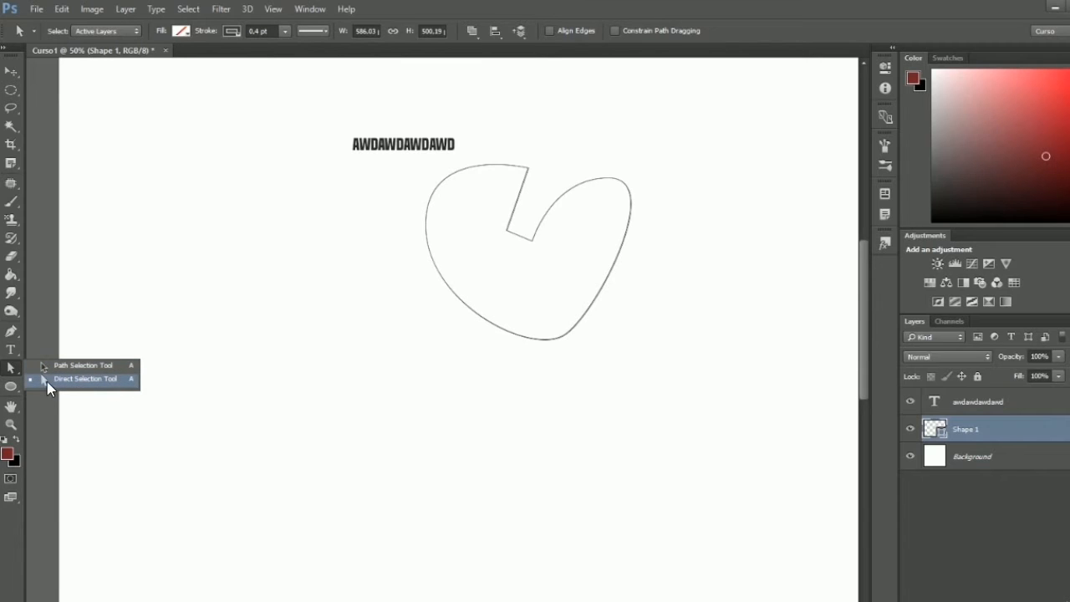
{"action": "left_click", "coordinate": [47, 381]}
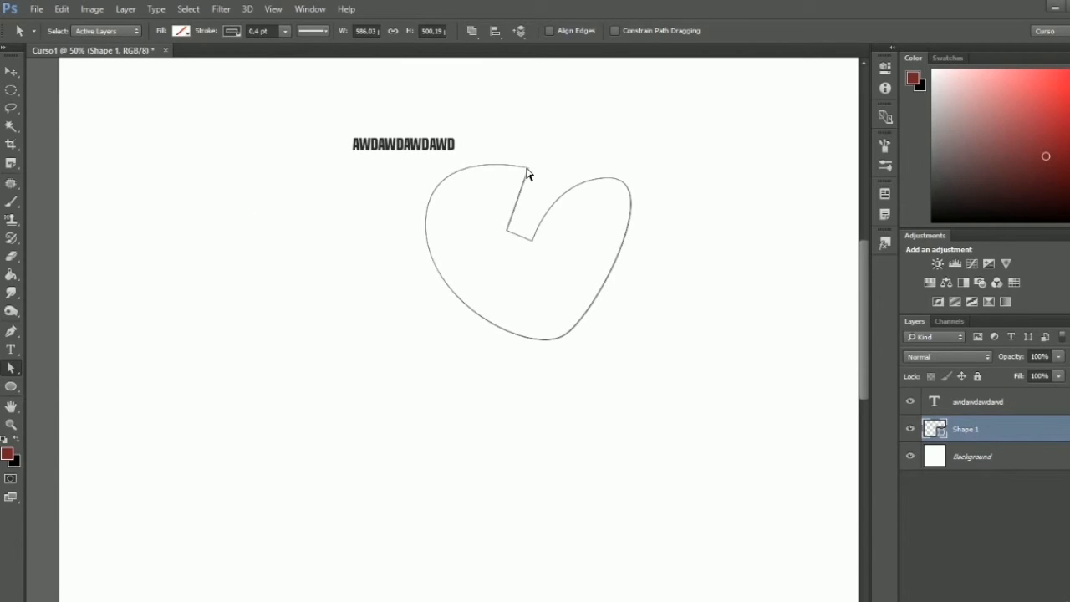
{"action": "left_click_drag", "start_coordinate": [527, 172], "coordinate": [481, 195]}
{"action": "left_click_drag", "start_coordinate": [533, 144], "coordinate": [428, 149]}
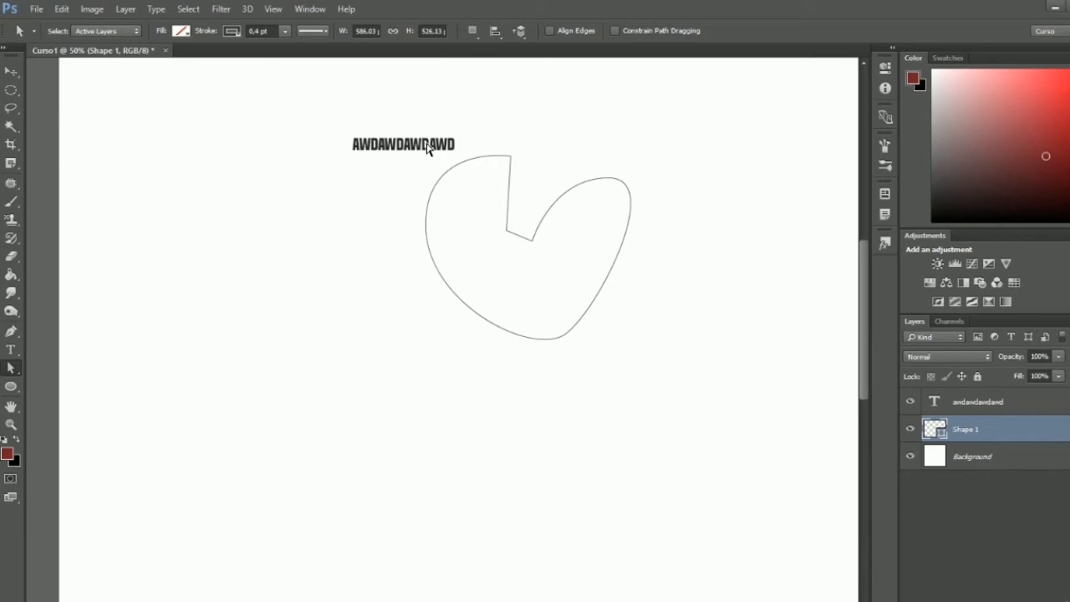
{"action": "left_click", "coordinate": [426, 225]}
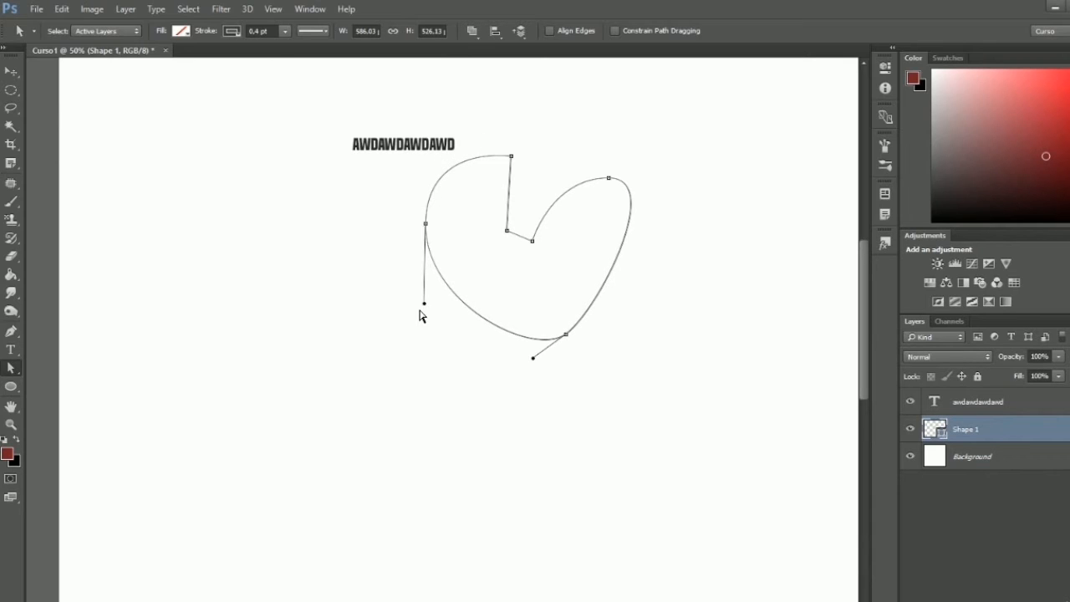
{"action": "left_click_drag", "start_coordinate": [425, 304], "coordinate": [441, 281]}
- Draw a circle about 614 px in diameter overlapping the heart's left side and view the shape tool group
{"action": "left_click", "coordinate": [10, 386]}
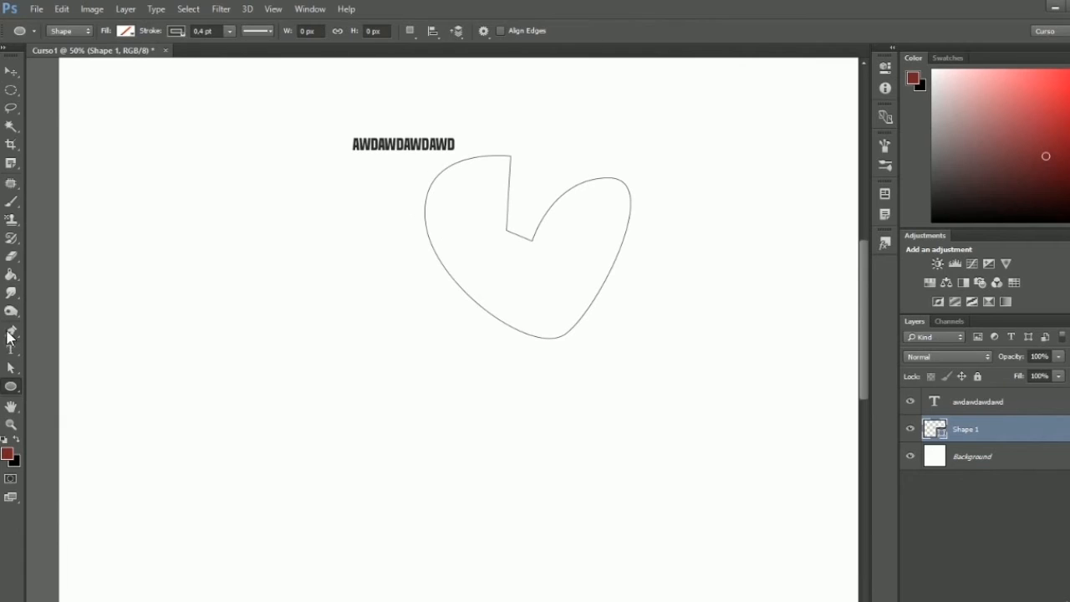
{"action": "left_click_drag", "start_coordinate": [266, 189], "coordinate": [482, 404]}
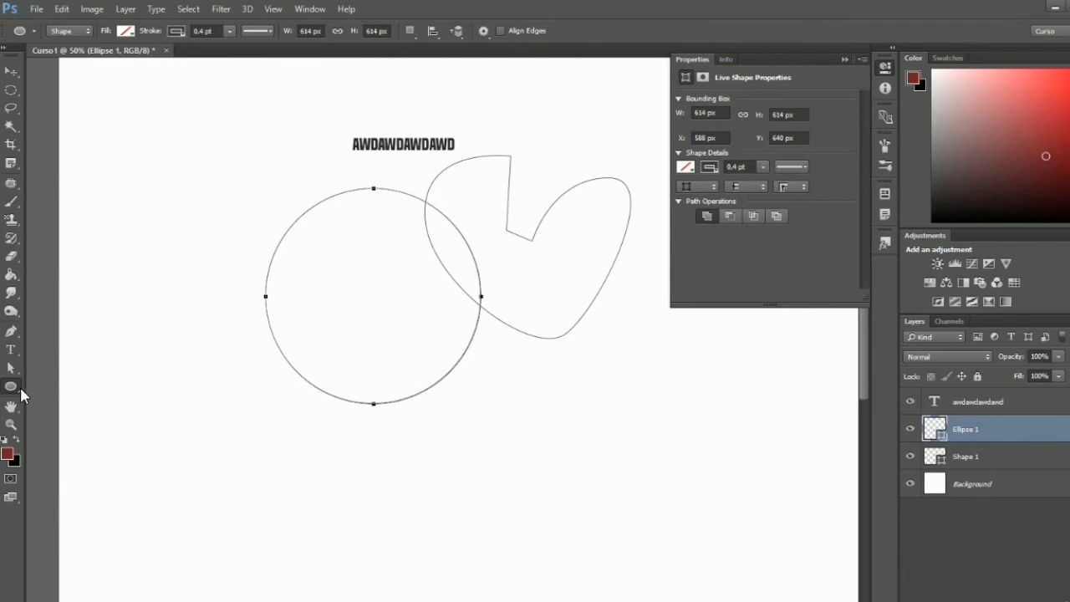
{"action": "right_click", "coordinate": [21, 389]}
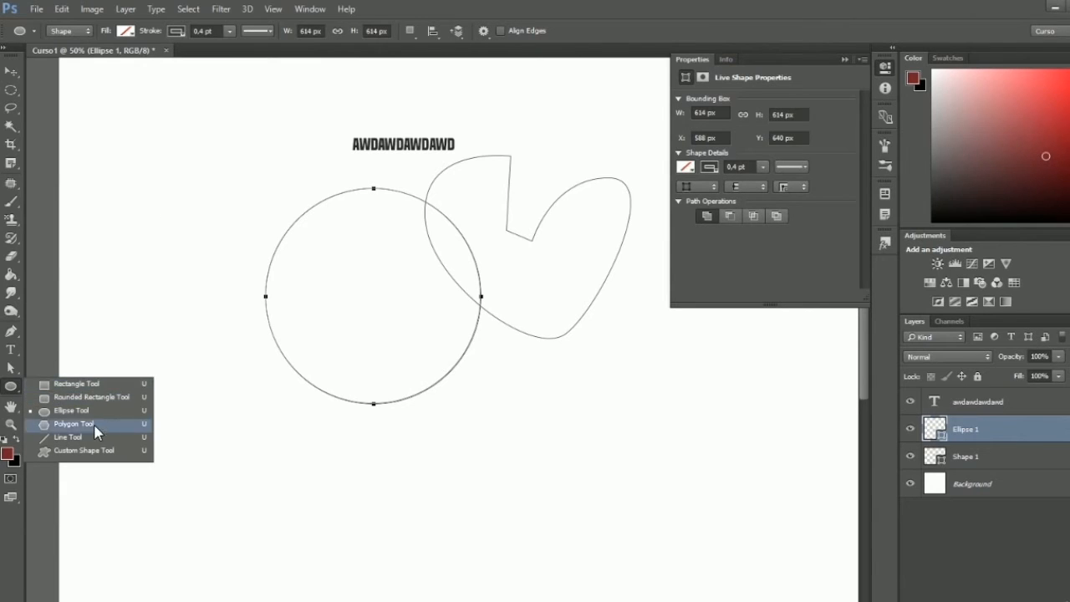
{"action": "left_click", "coordinate": [18, 387]}
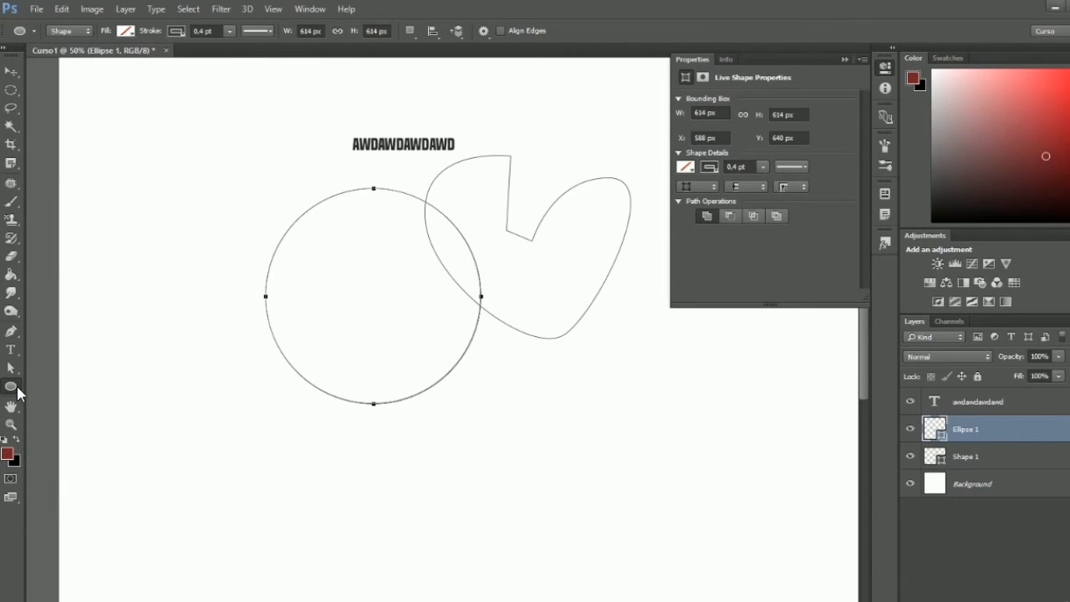
- Review the healing, move, marquee, lasso, magic wand and crop tool groups again
{"action": "left_click", "coordinate": [11, 183]}
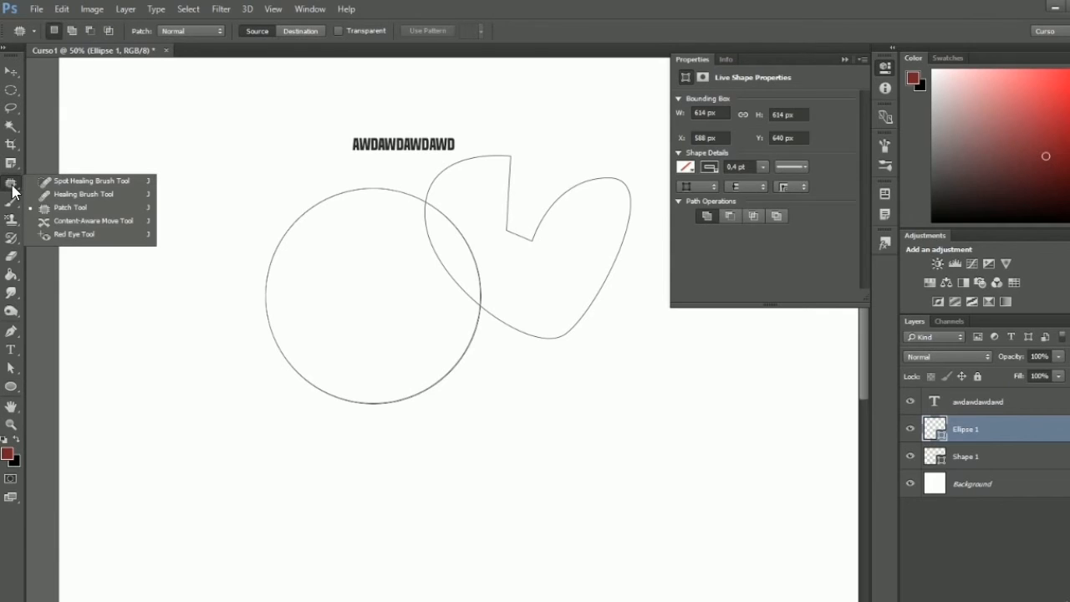
{"action": "left_click", "coordinate": [11, 72]}
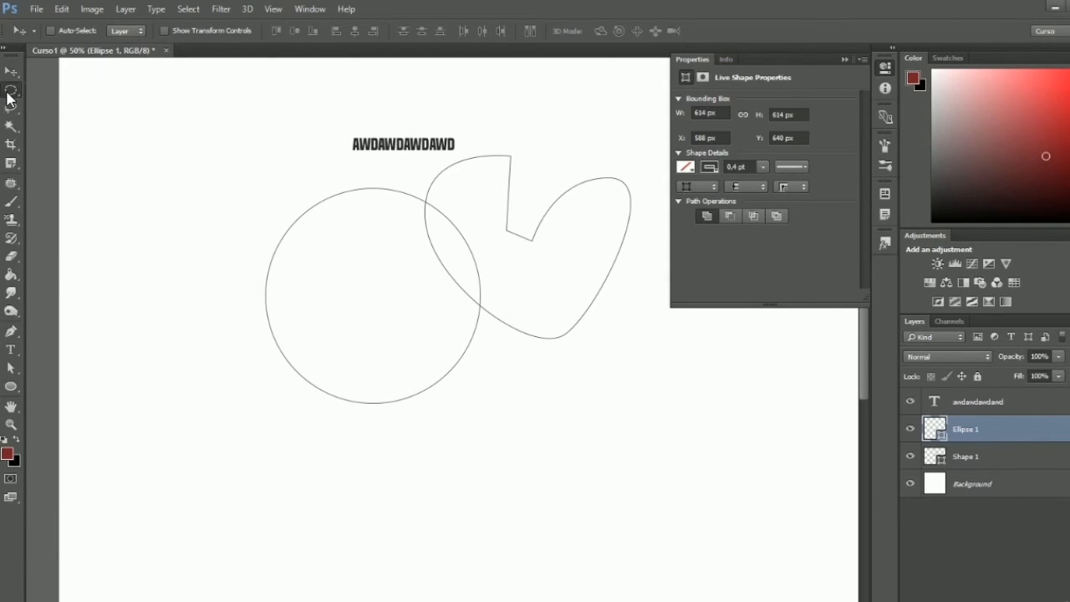
{"action": "left_click", "coordinate": [9, 99]}
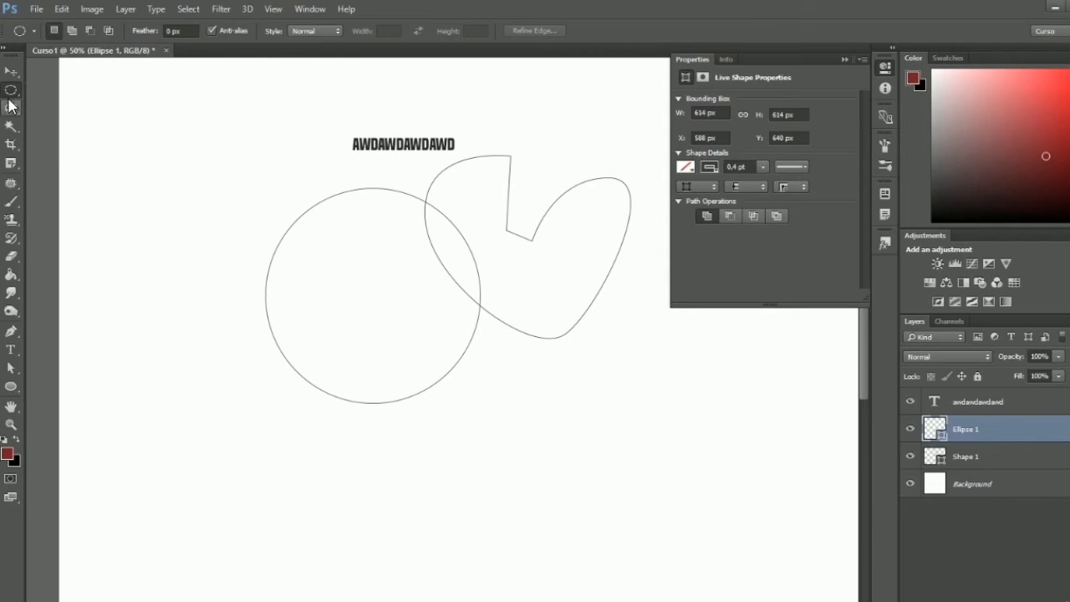
{"action": "left_click", "coordinate": [11, 107]}
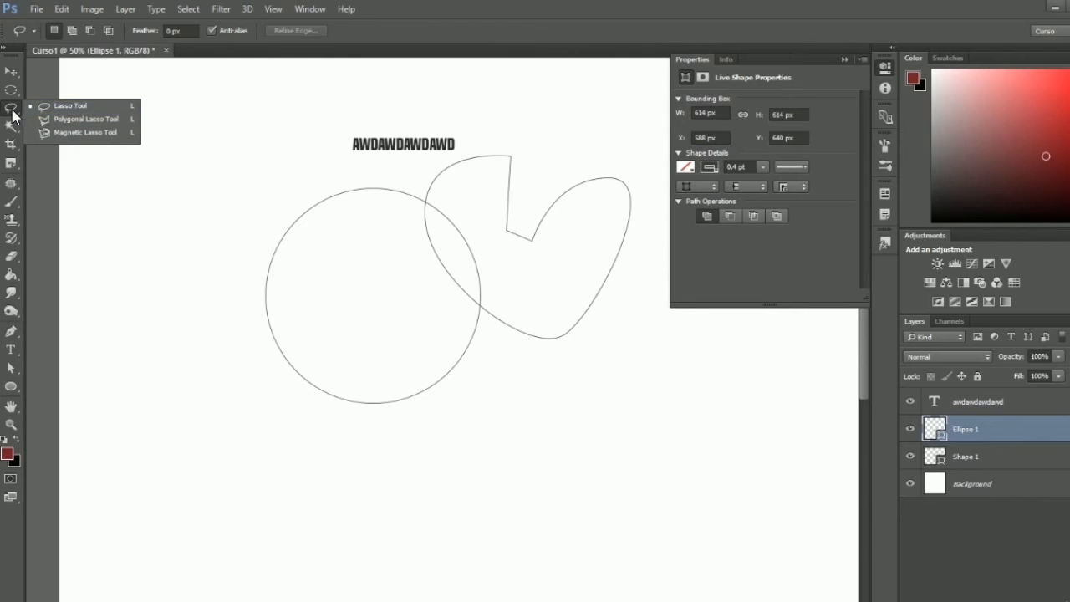
{"action": "left_click", "coordinate": [11, 125]}
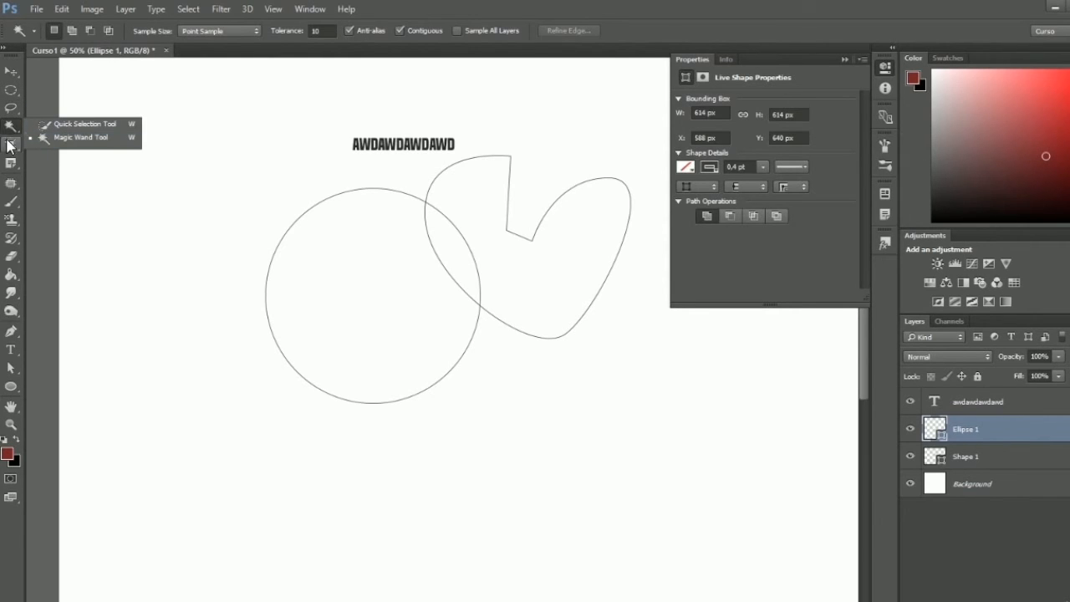
{"action": "left_click", "coordinate": [10, 144]}
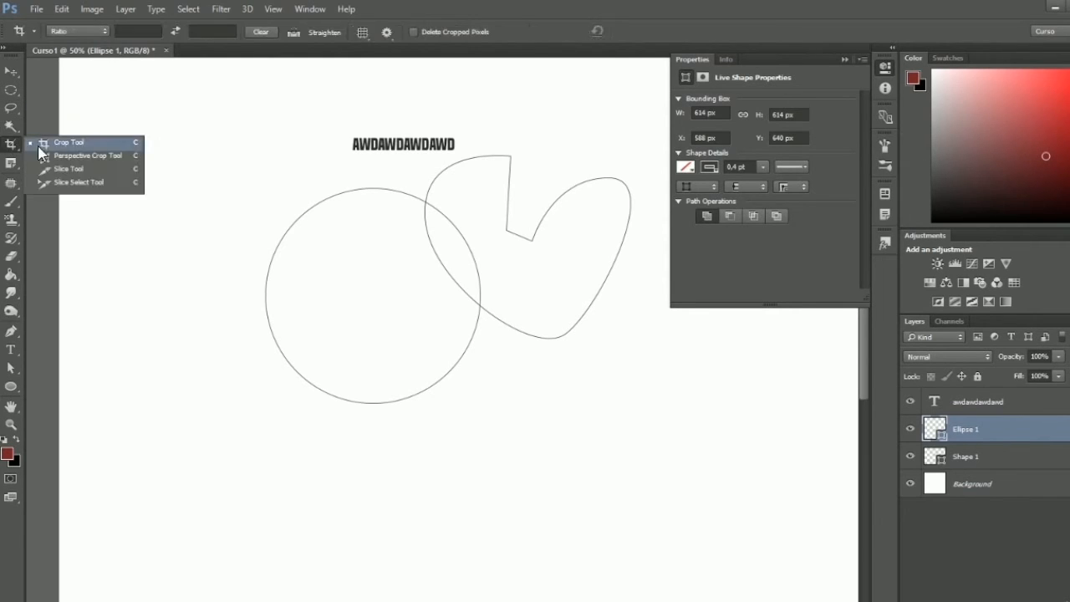
{"action": "left_click", "coordinate": [11, 186]}
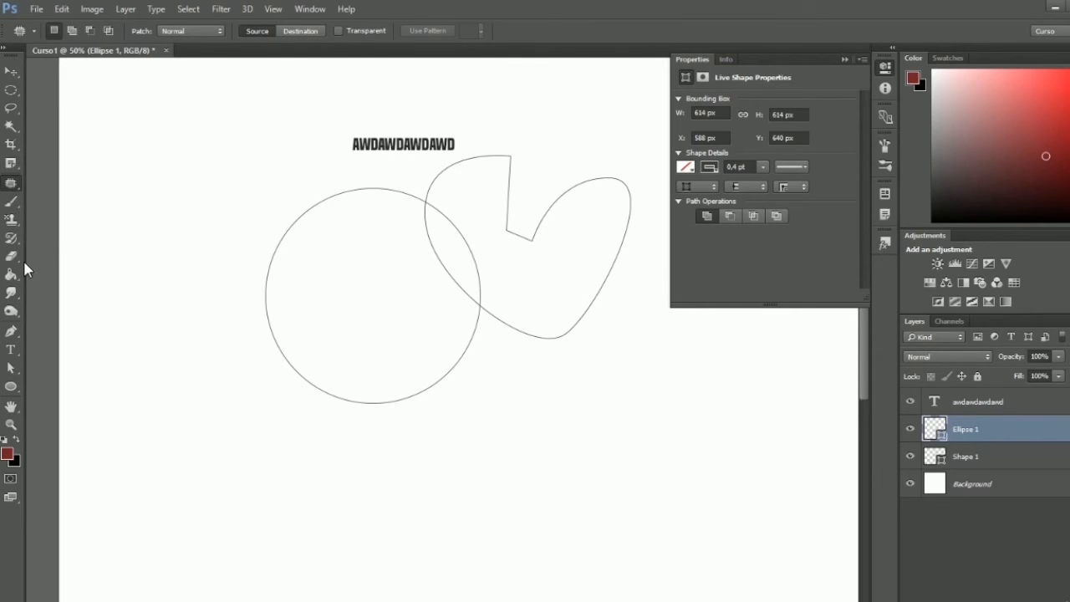
- Pan around the canvas with the Hand Tool and collapse the circle's shape properties
{"action": "left_click", "coordinate": [11, 406]}
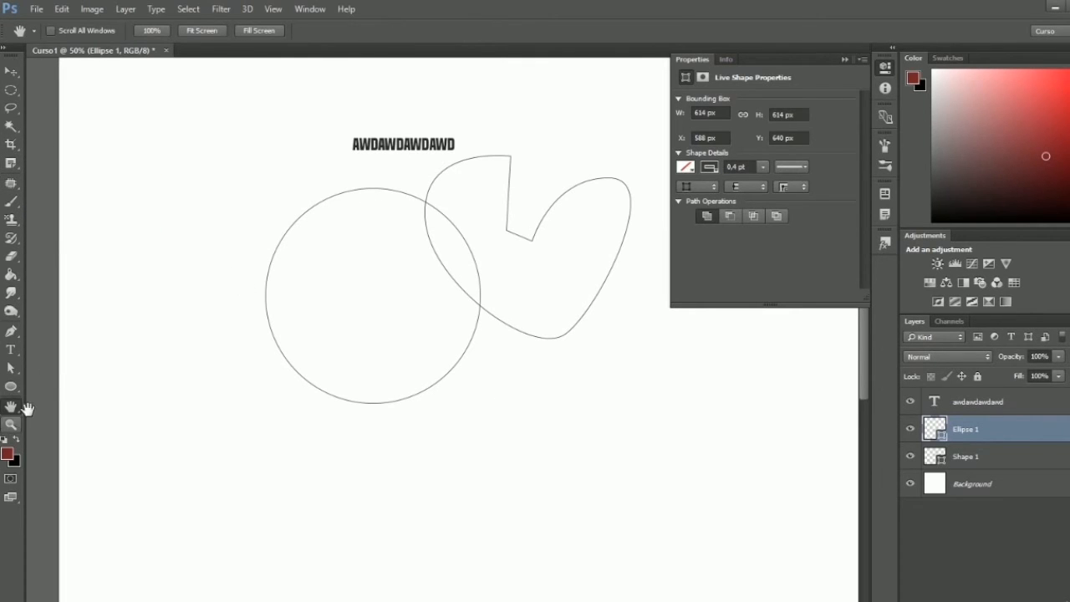
{"action": "left_click_drag", "start_coordinate": [549, 240], "coordinate": [499, 259]}
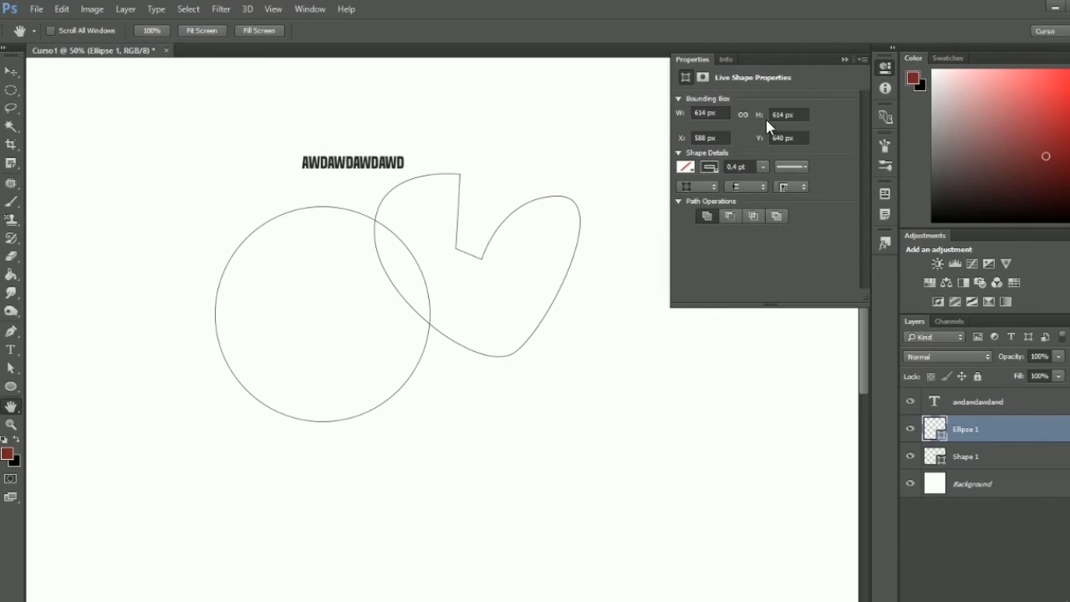
{"action": "left_click", "coordinate": [846, 60]}
{"action": "left_click_drag", "start_coordinate": [466, 201], "coordinate": [395, 85]}
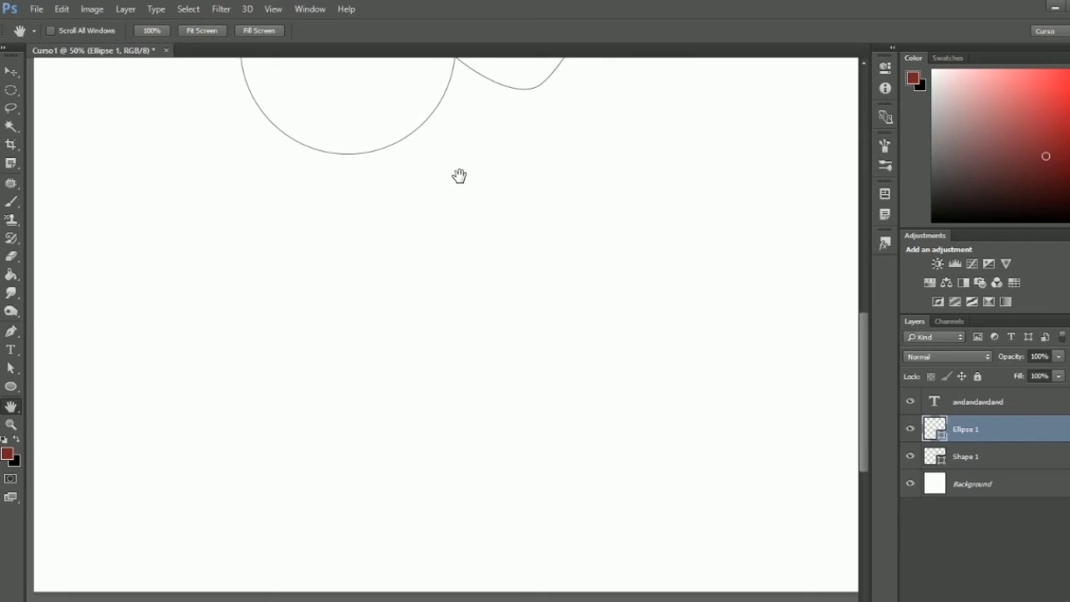
{"action": "left_click_drag", "start_coordinate": [483, 175], "coordinate": [454, 231]}
{"action": "left_click_drag", "start_coordinate": [514, 125], "coordinate": [585, 397]}
{"action": "left_click_drag", "start_coordinate": [370, 335], "coordinate": [532, 279]}
{"action": "left_click_drag", "start_coordinate": [577, 365], "coordinate": [431, 270]}
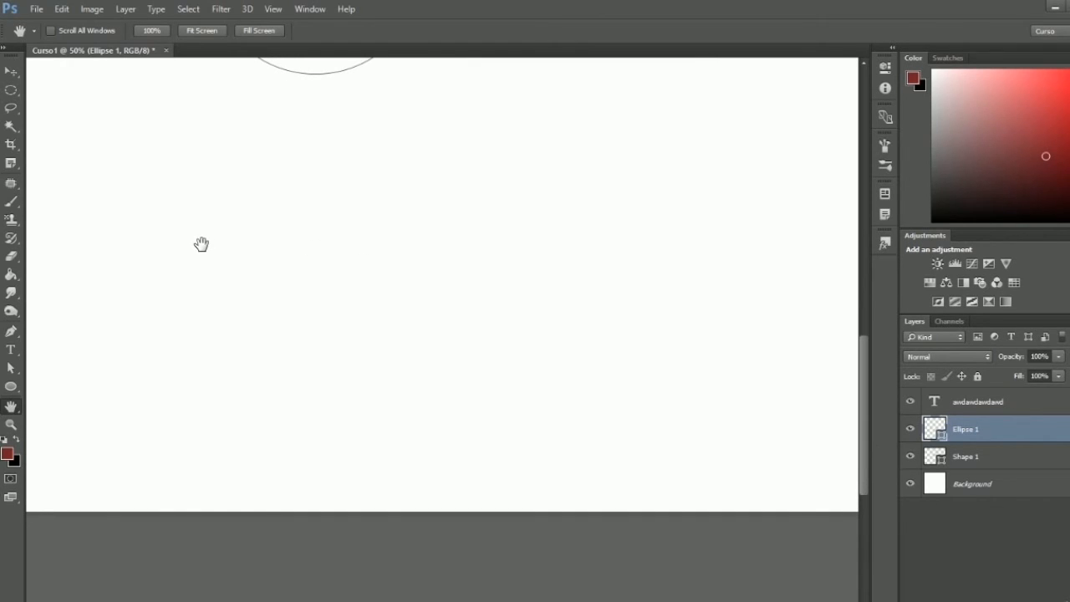
- Activate the Brush Tool and pan the canvas with the temporary hand to bring the circle and heart into view
{"action": "key", "text": "b"}
{"action": "left_click_drag", "start_coordinate": [491, 196], "coordinate": [443, 347]}
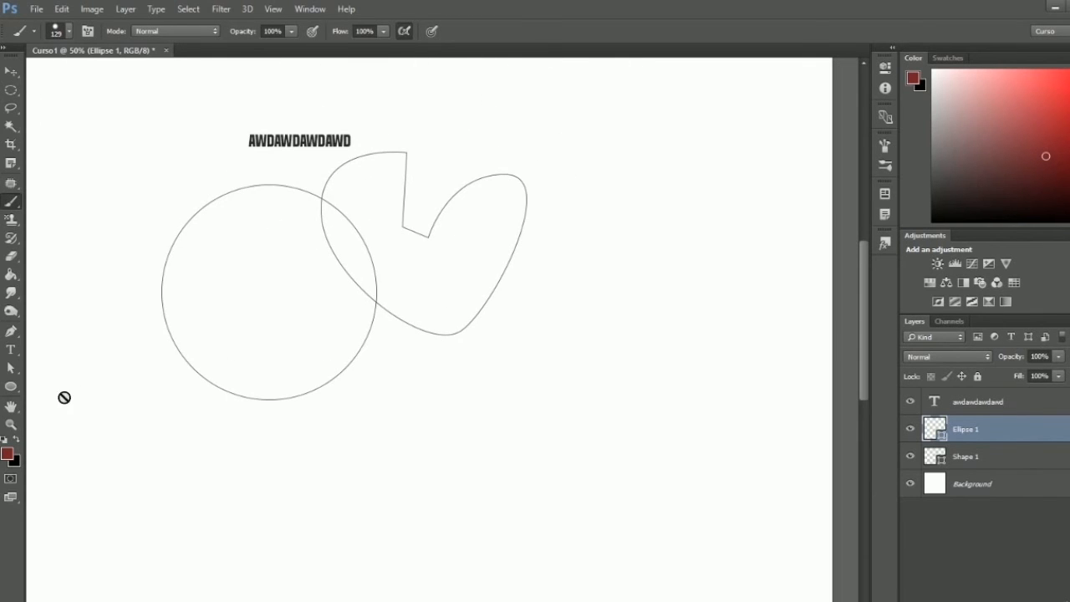
{"action": "left_click_drag", "start_coordinate": [136, 401], "coordinate": [204, 348]}
- Zoom in to 100% where the circle and heart overlap with the Zoom Tool, and zoom back out to 50%
{"action": "left_click", "coordinate": [14, 424]}
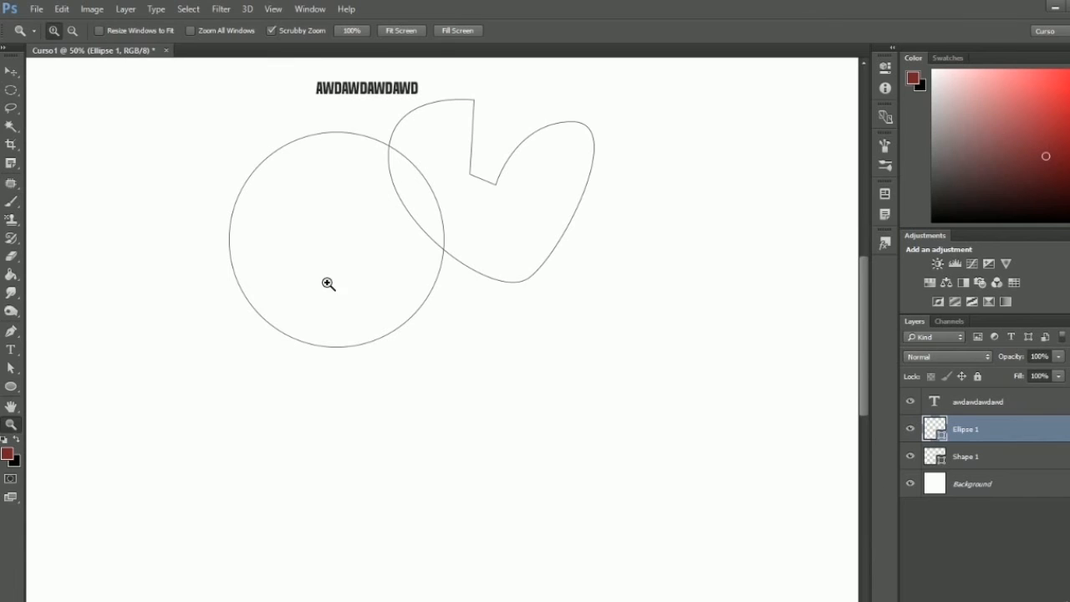
{"action": "left_click", "coordinate": [416, 242]}
{"action": "left_click", "coordinate": [416, 242]}
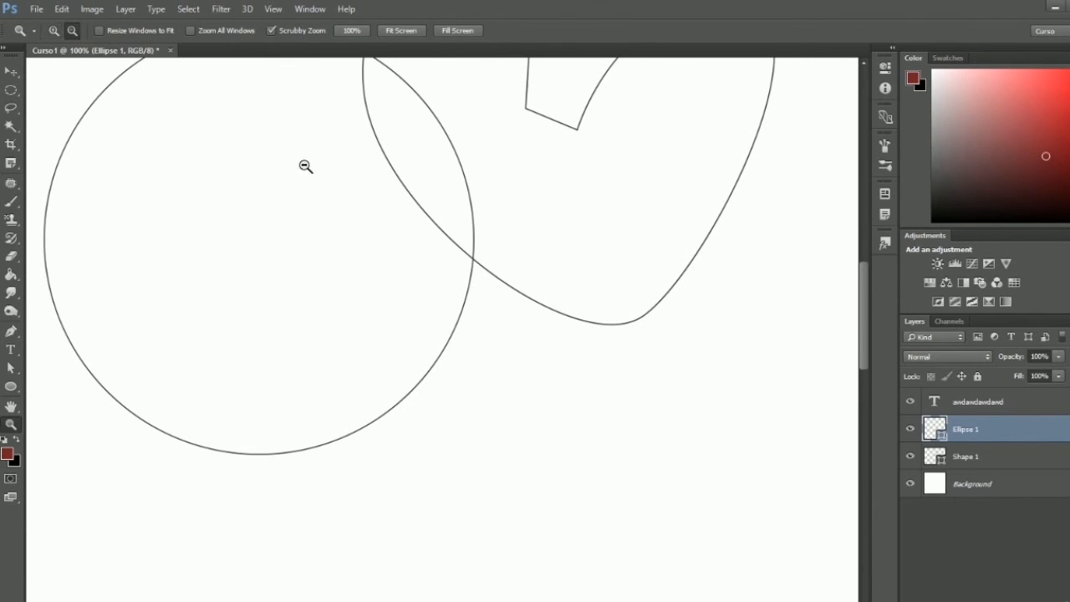
{"action": "left_click", "coordinate": [468, 253], "text": "alt"}
{"action": "left_click", "coordinate": [456, 288], "text": "alt"}
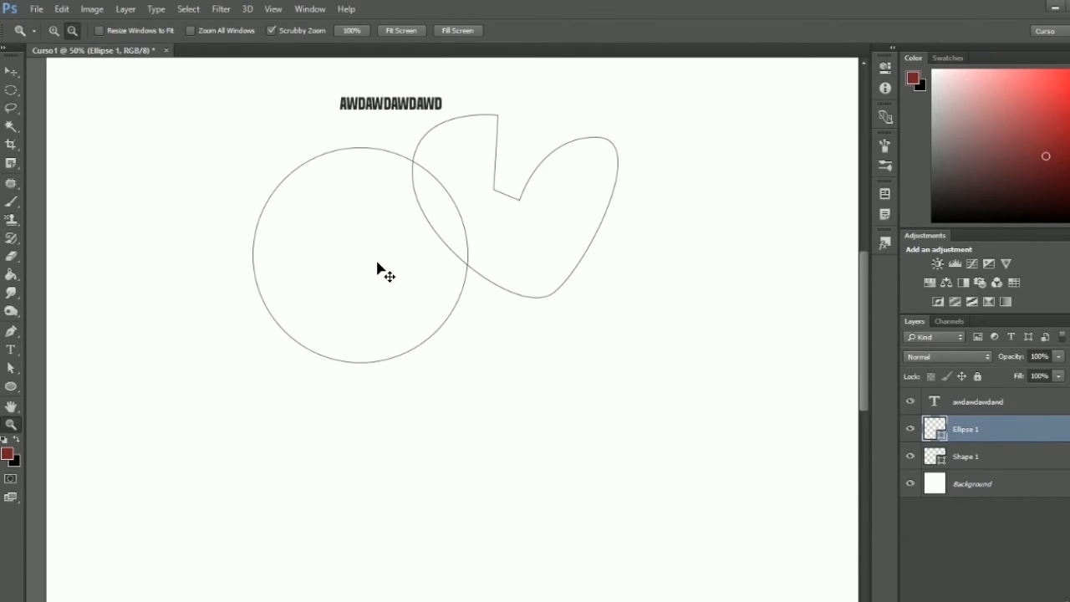
- Zoom the canvas in and out repeatedly, finish at 82.4% with the text, circle and heart in view, and activate the Move Tool
{"action": "key", "text": "ctrl+minus"}
{"action": "key", "text": "ctrl+plus"}
{"action": "key", "text": "ctrl+plus"}
{"action": "key", "text": "ctrl+plus"}
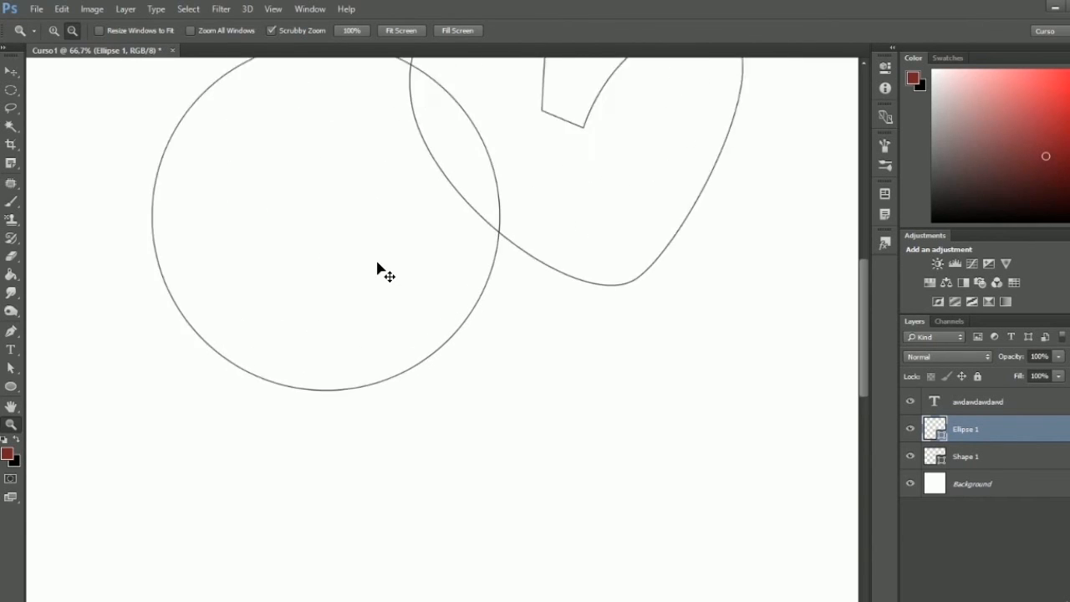
{"action": "key", "text": "ctrl+minus"}
{"action": "key", "text": "ctrl+minus"}
{"action": "key", "text": "ctrl+minus"}
{"action": "key", "text": "ctrl+plus"}
{"action": "key", "text": "ctrl+plus"}
{"action": "key", "text": "ctrl+plus"}
{"action": "key", "text": "ctrl+minus"}
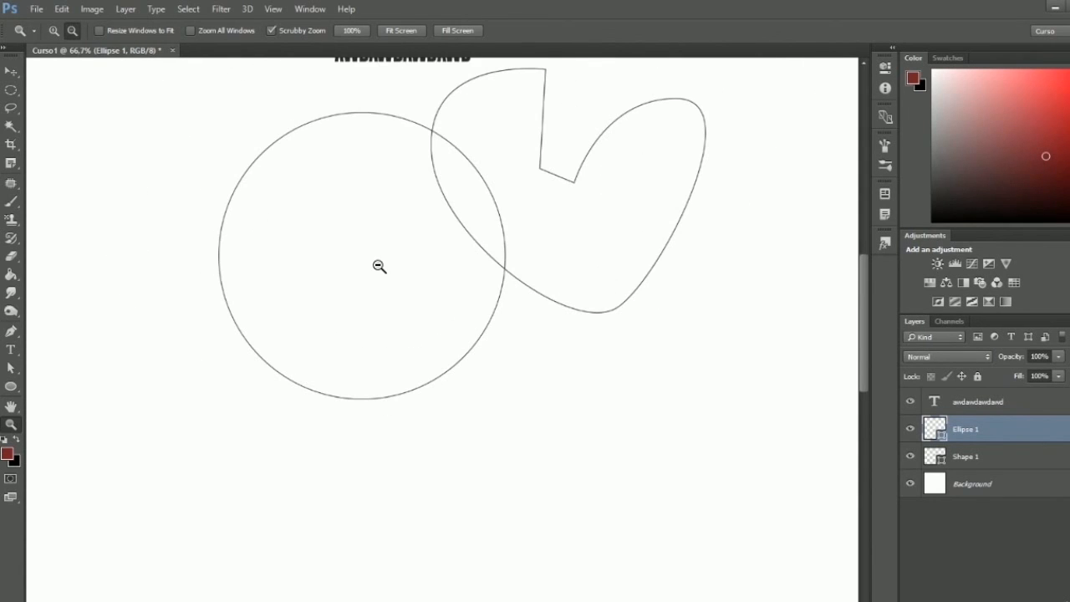
{"action": "left_click_drag", "start_coordinate": [195, 91], "coordinate": [498, 305]}
{"action": "key", "text": "v"}
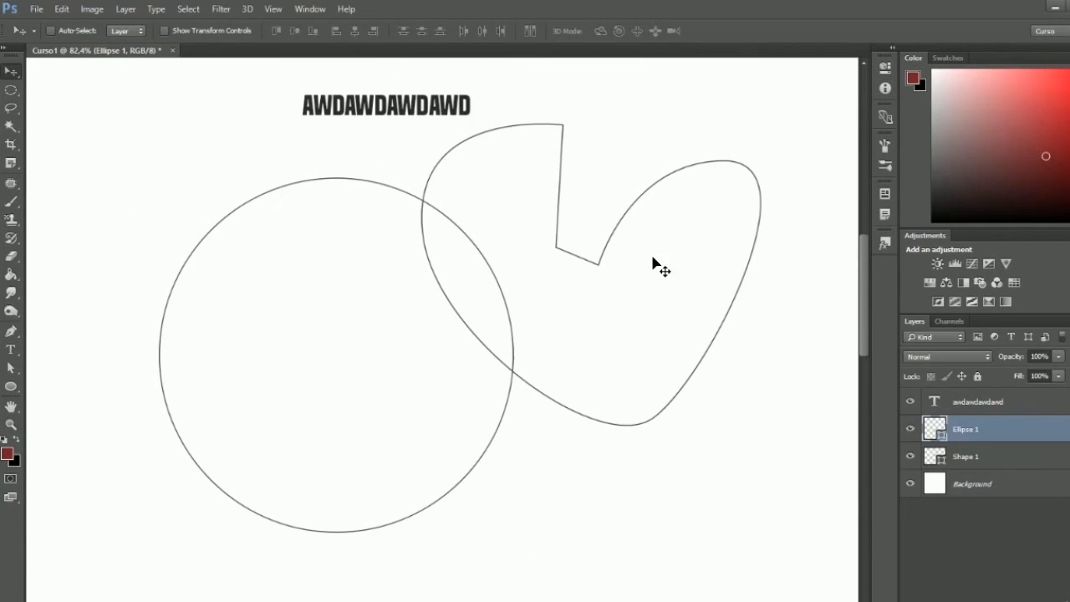
- Open the settings for a new document and show its available color modes
{"action": "left_click", "coordinate": [81, 13]}
{"action": "left_click", "coordinate": [46, 23]}
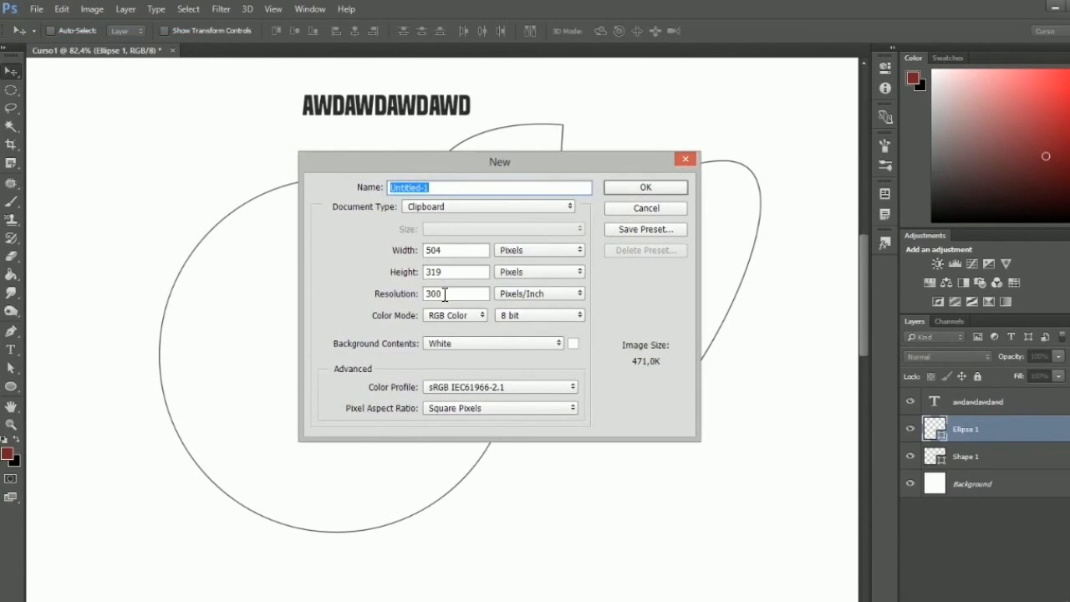
{"action": "left_click", "coordinate": [483, 318]}
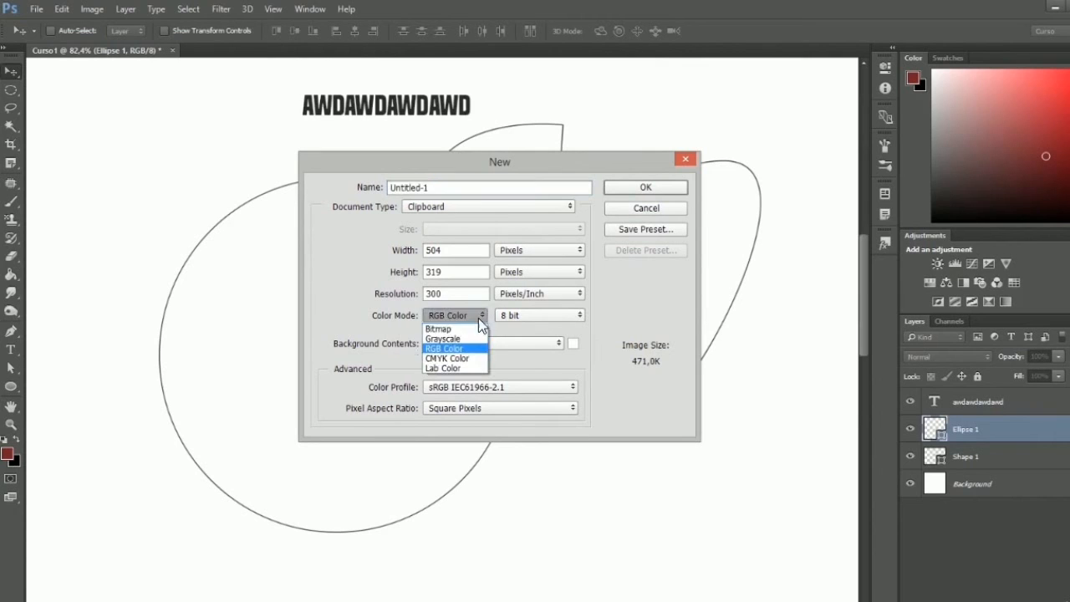